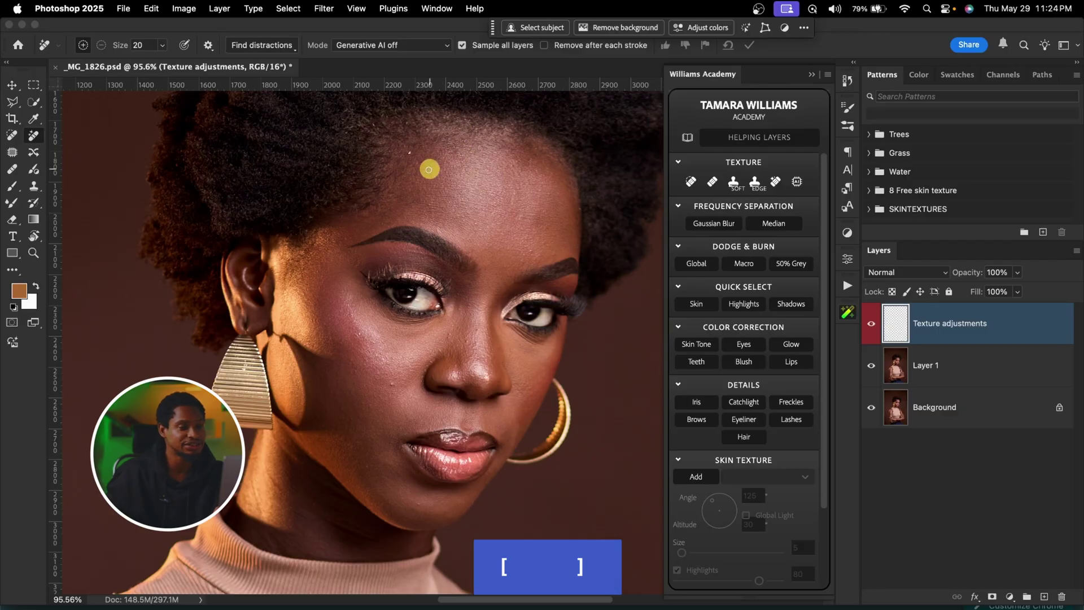
- Remove the hairline blemish with the Remove tool and commit it, then mark the spot below the eye
click(409, 150)
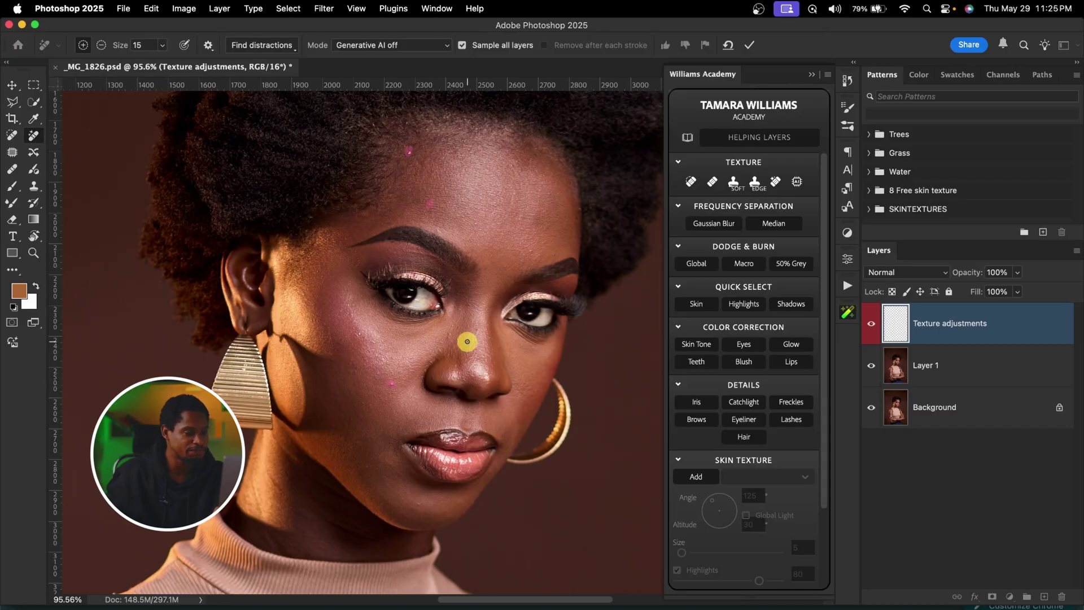
click(748, 38)
drag(398, 330, 504, 387)
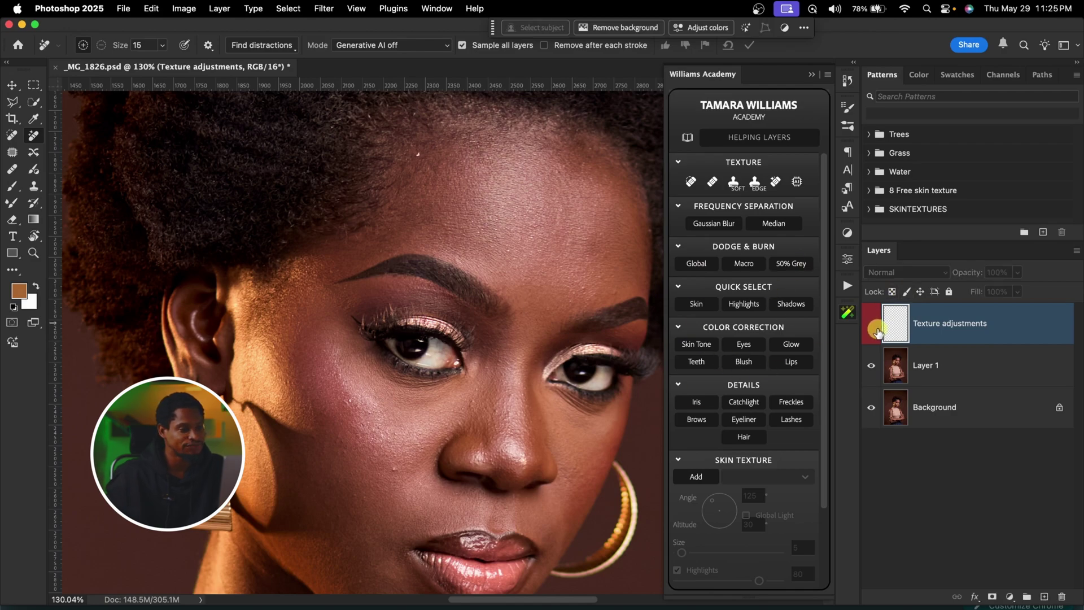
drag(523, 384, 551, 302)
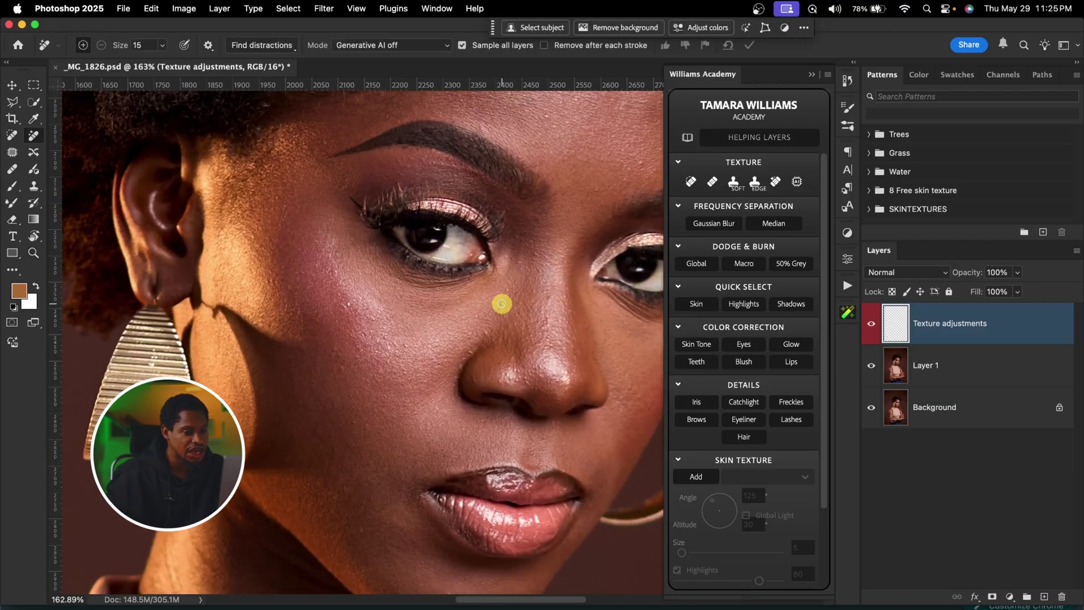
drag(501, 305, 499, 315)
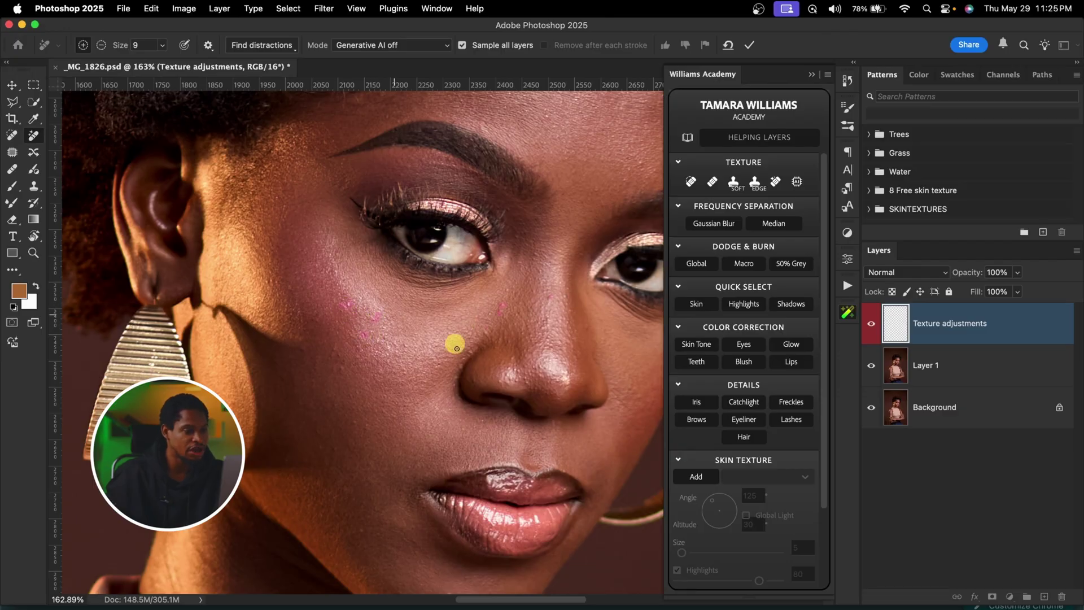
scroll(462, 293, down, 3)
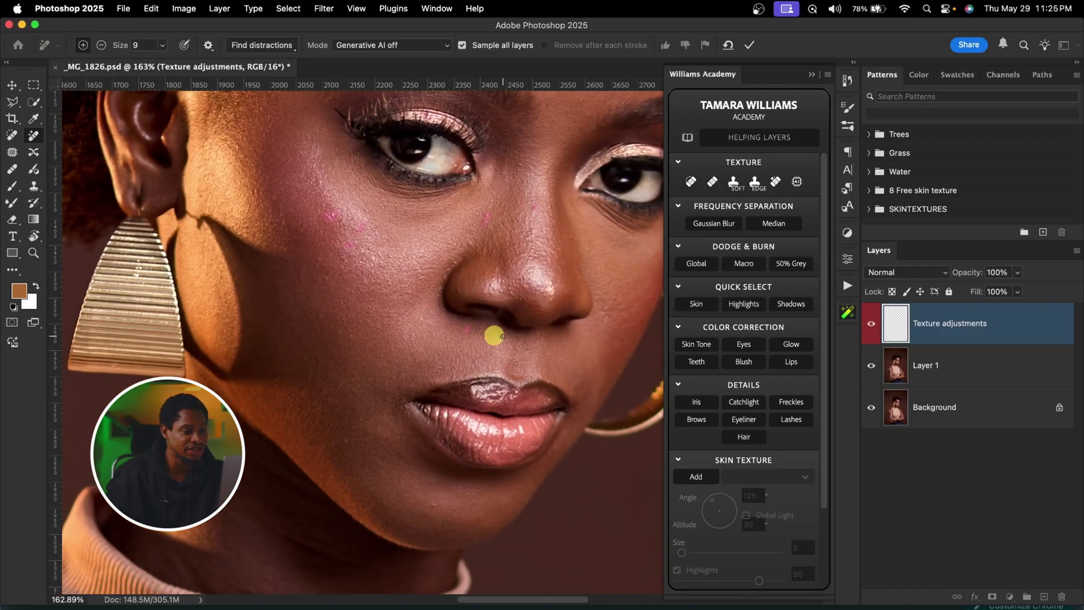
scroll(349, 341, down, 5)
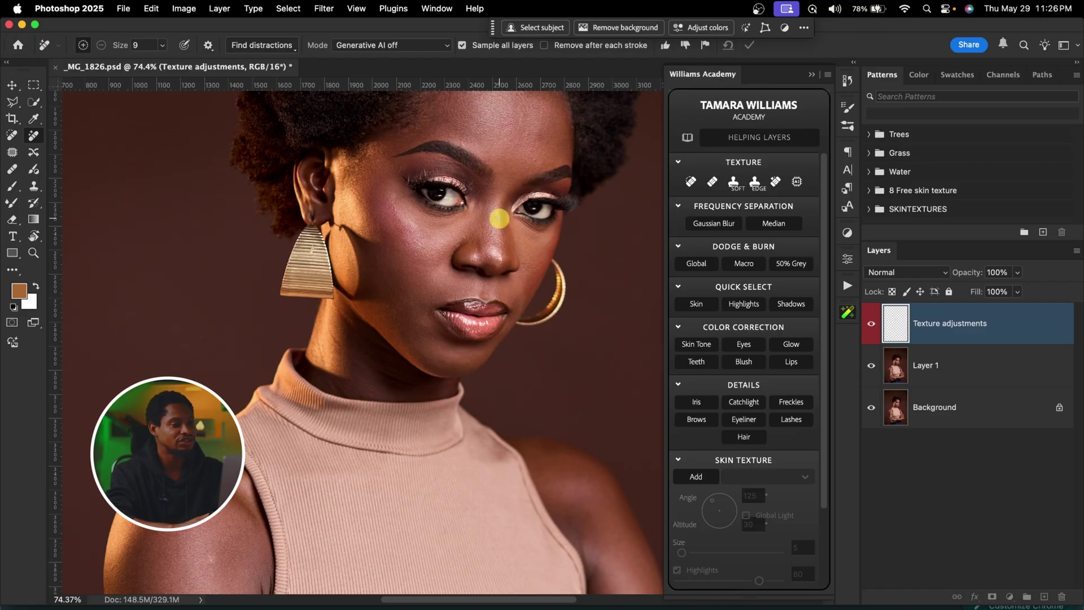
key(super+space)
drag(531, 214, 574, 194)
key(super+space)
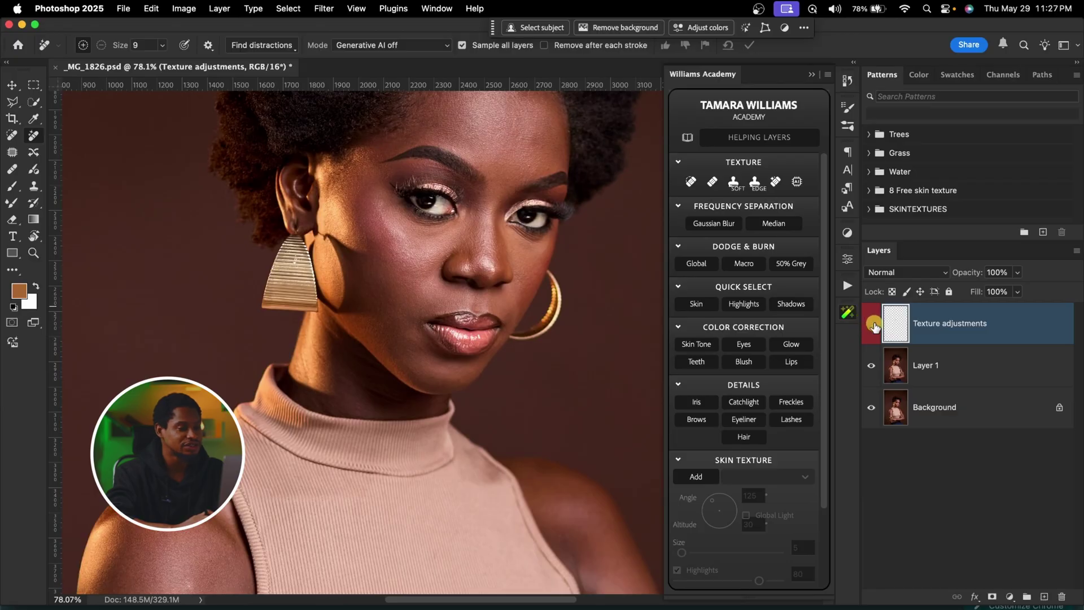
click(873, 325)
key(super+space)
drag(577, 188, 522, 246)
scroll(552, 191, up, 2)
key(super+space)
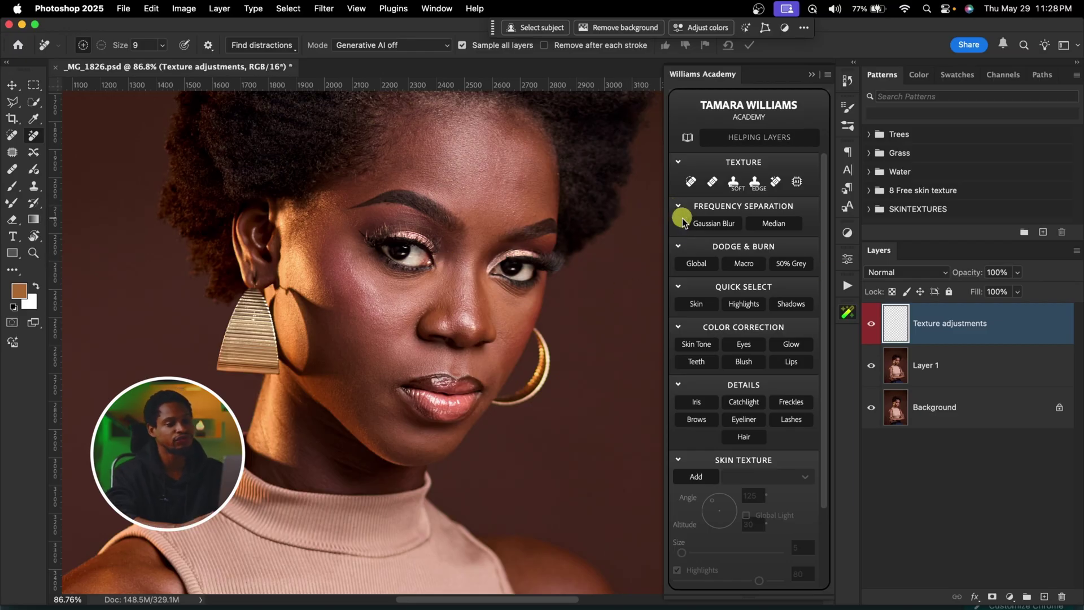
- Run the Williams Academy Gaussian Blur frequency separation, then zoom out to the whole portrait
click(719, 227)
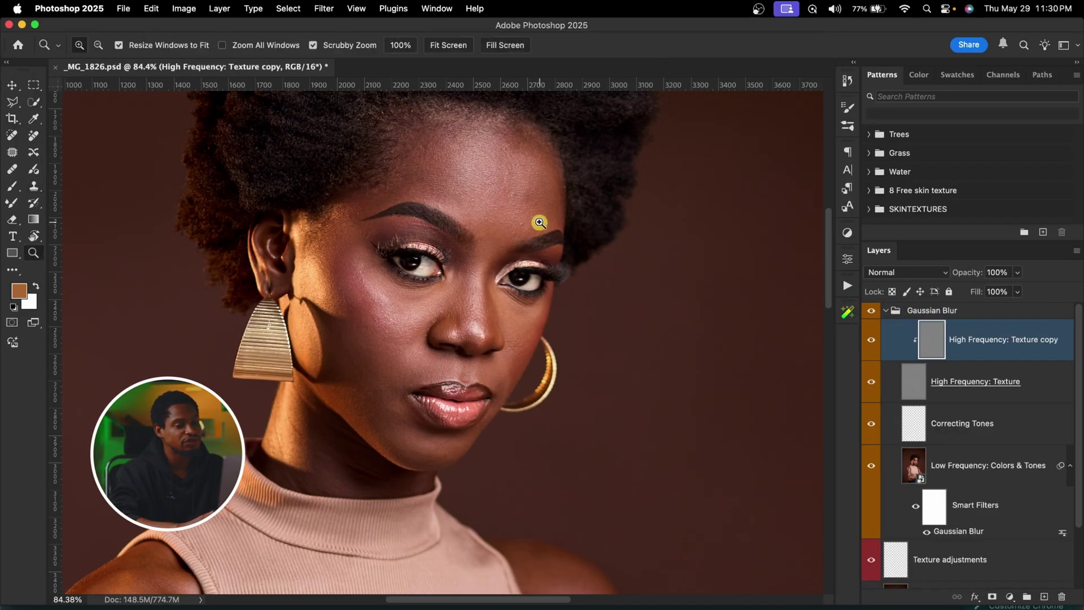
mouse_move(539, 222)
mouse_down()
mouse_move(605, 220)
mouse_move(549, 220)
mouse_up()
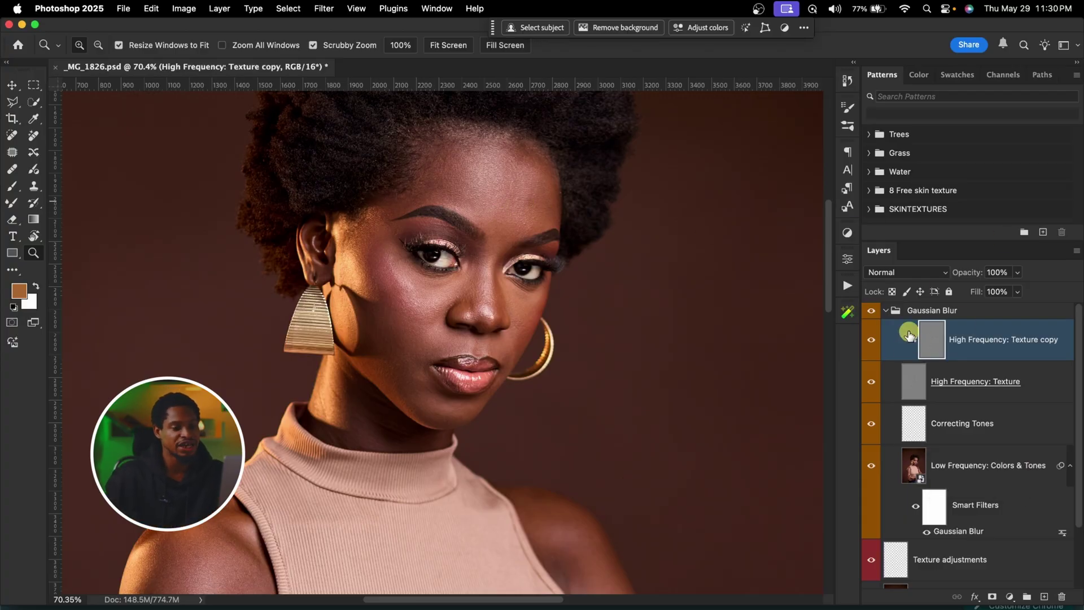
- Set the Clone Stamp to Normal mode, sampling the Current Layer only
click(34, 189)
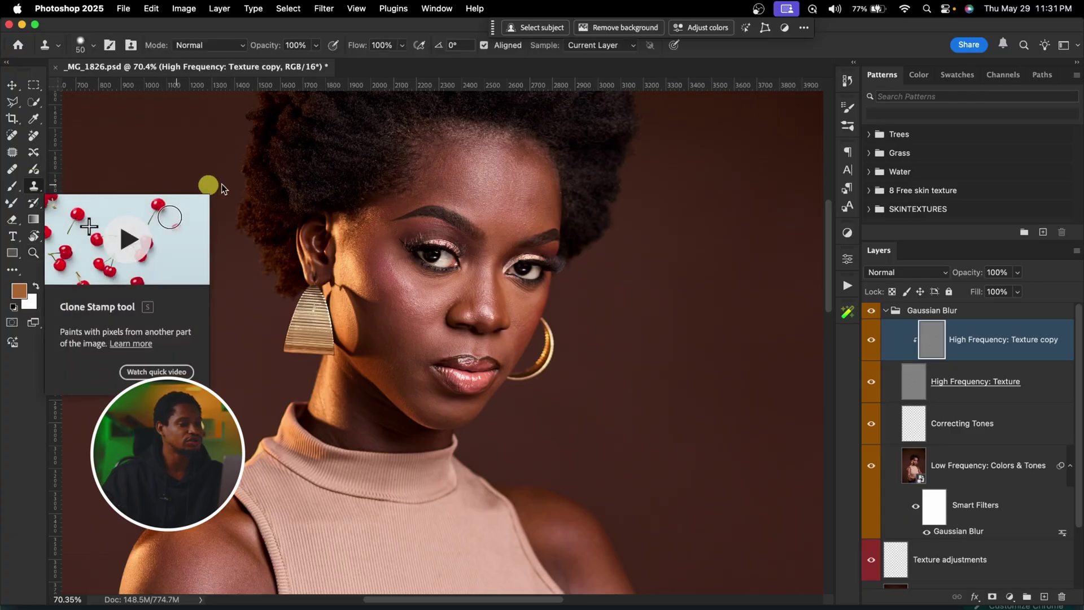
drag(528, 230, 555, 214)
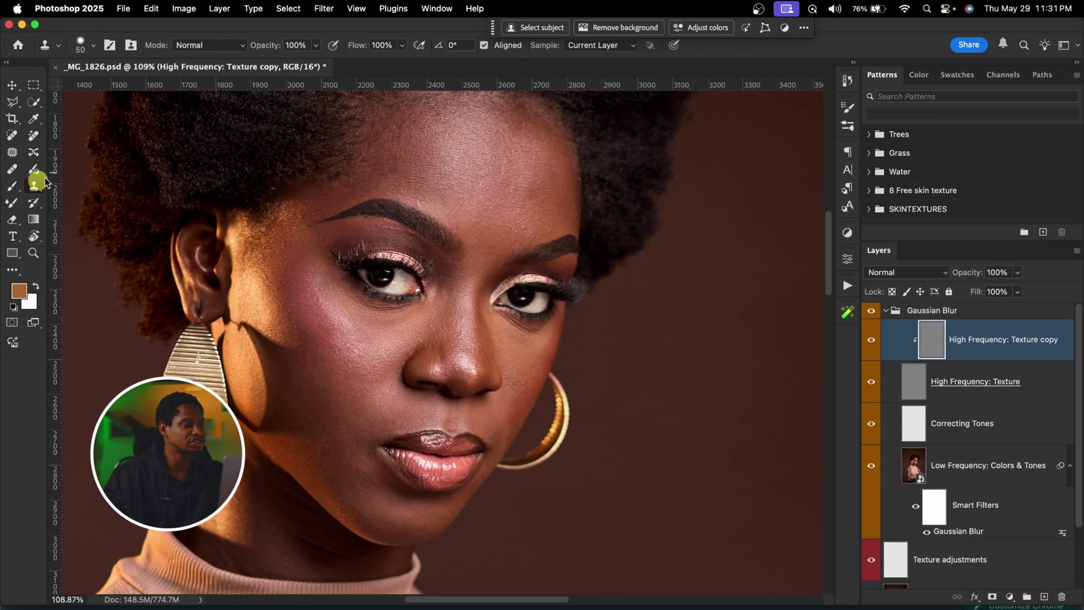
click(223, 46)
click(220, 42)
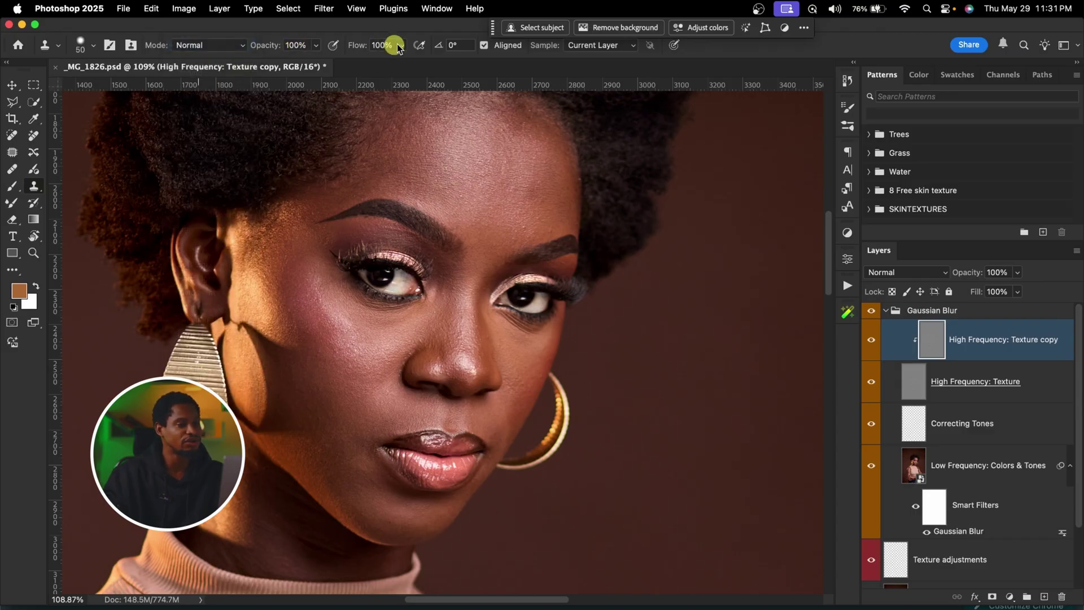
click(619, 50)
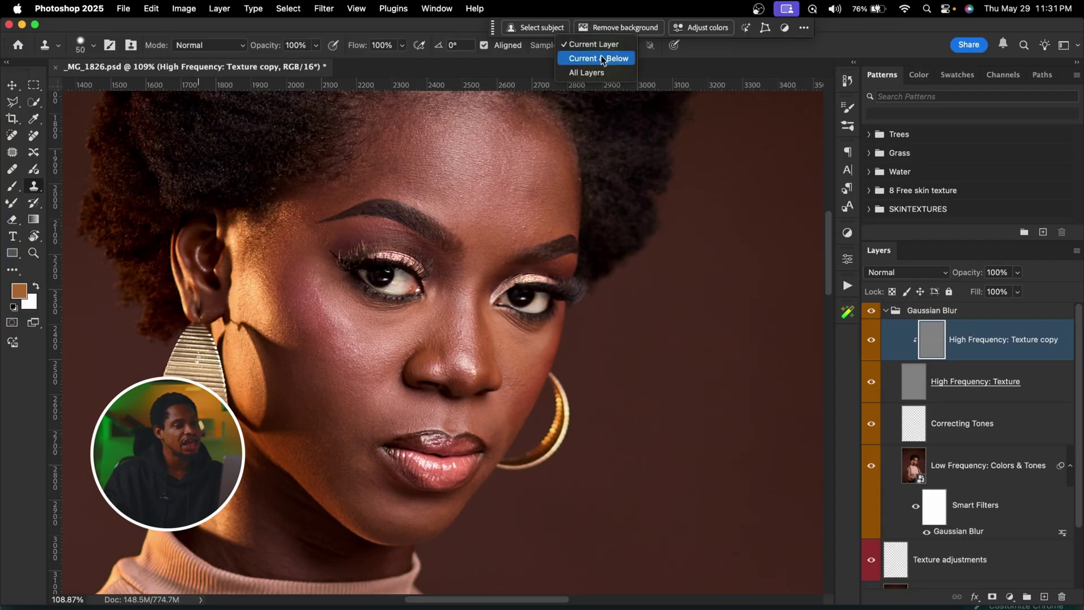
click(605, 45)
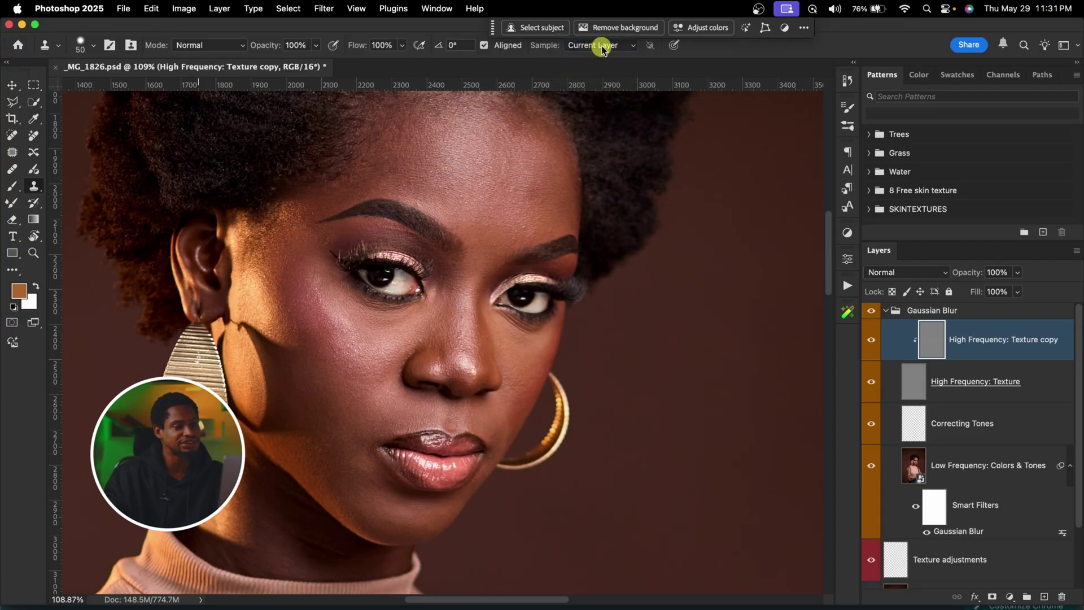
- Set a clean skin source point and clone texture over the uneven cheek spots
key(z)
drag(541, 230, 549, 222)
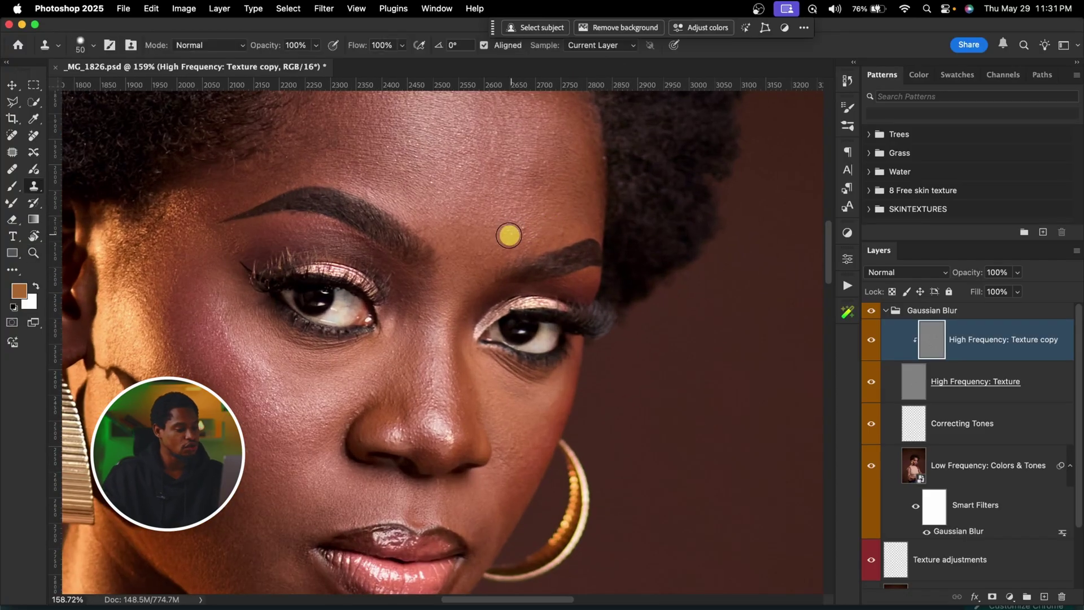
alt+click(518, 226)
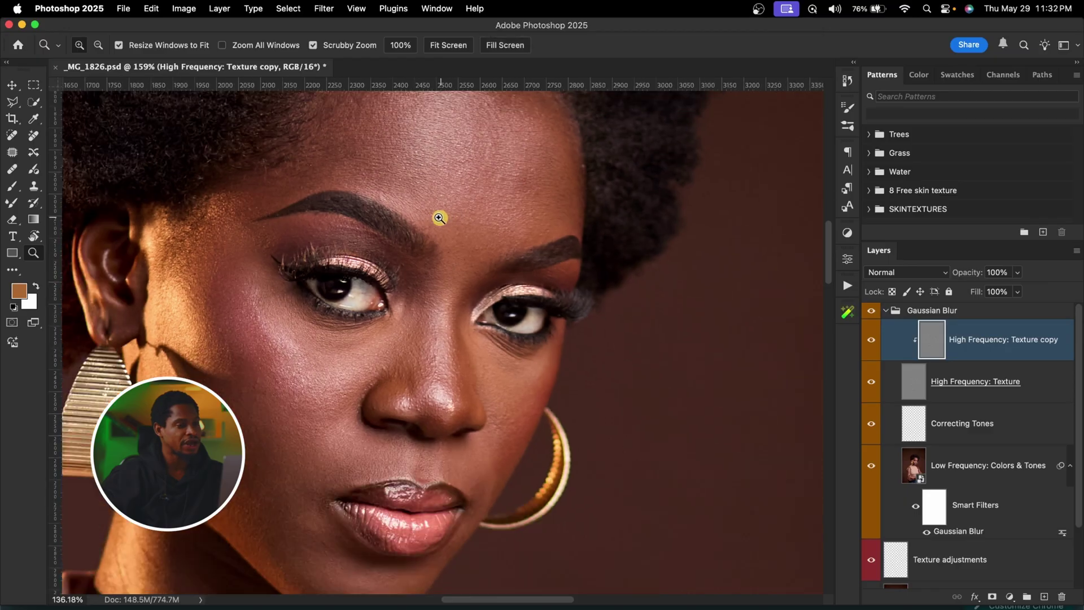
drag(439, 217, 428, 218)
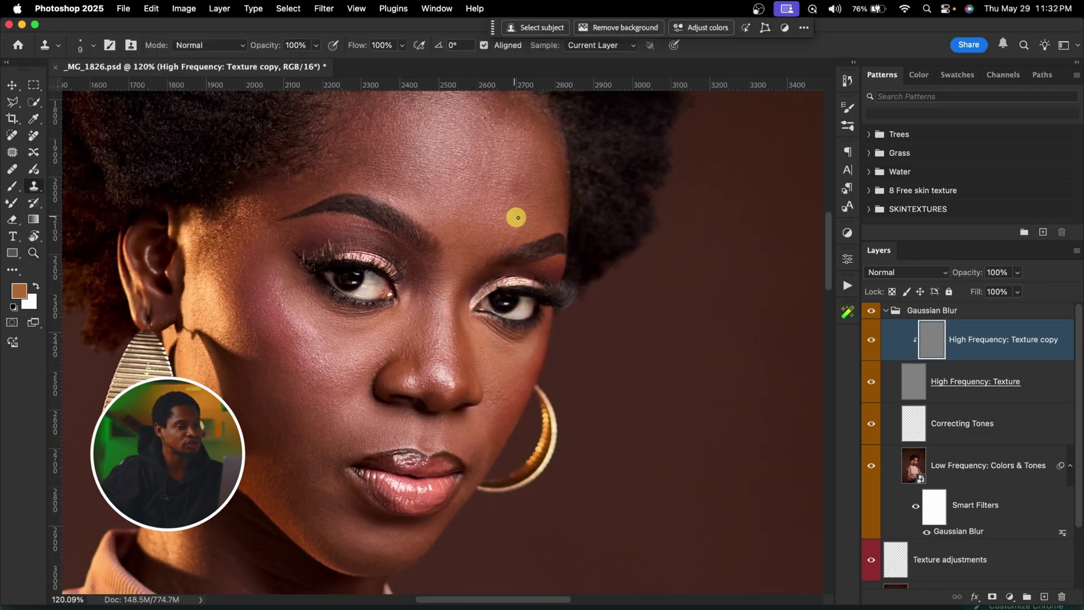
drag(400, 392, 469, 290)
drag(363, 325, 382, 307)
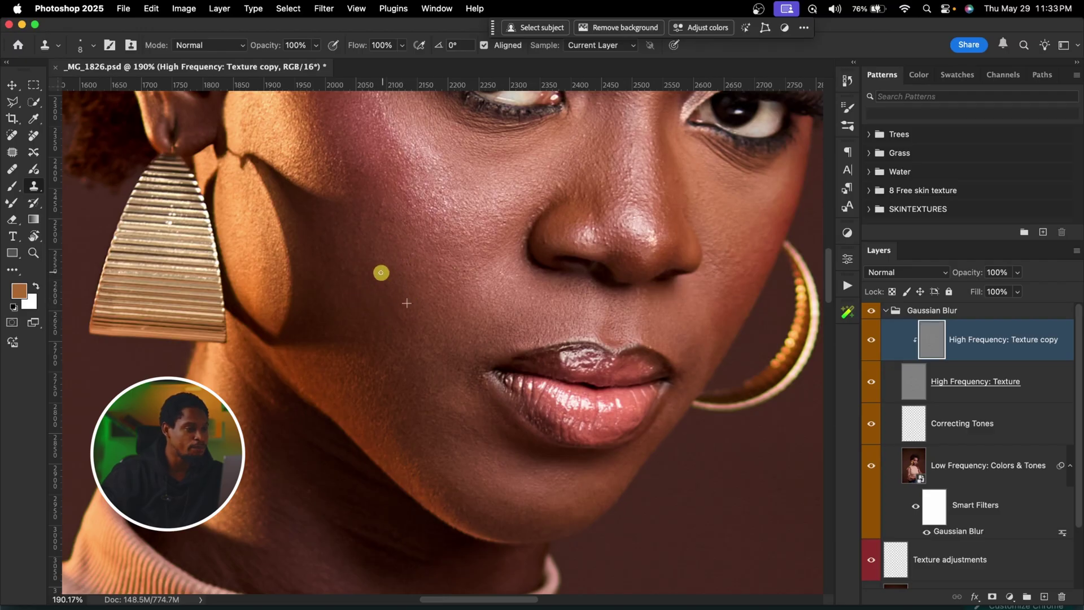
drag(411, 228, 404, 316)
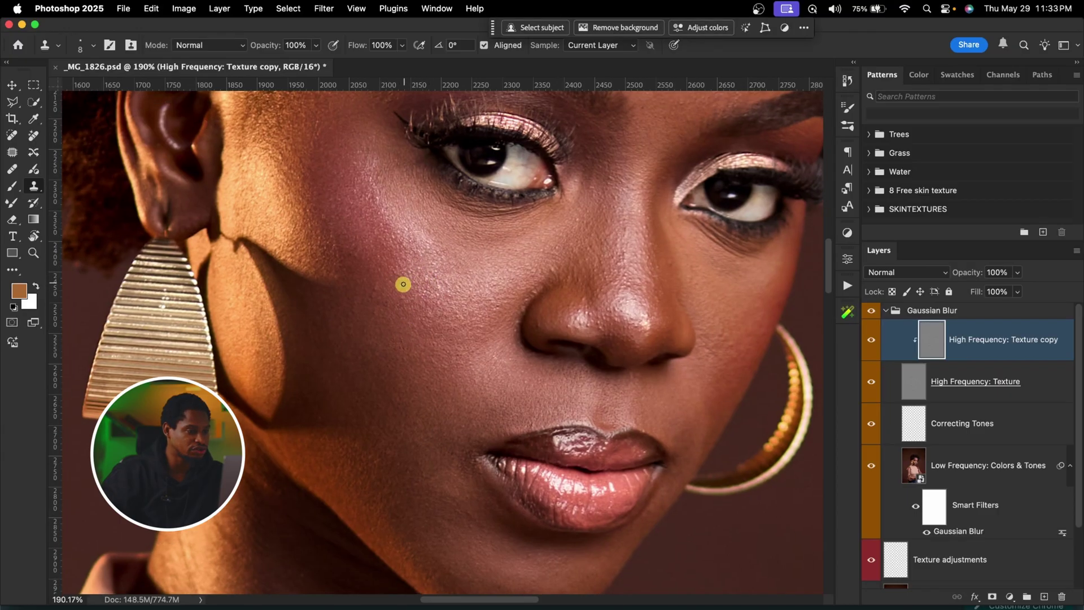
drag(502, 247, 558, 272)
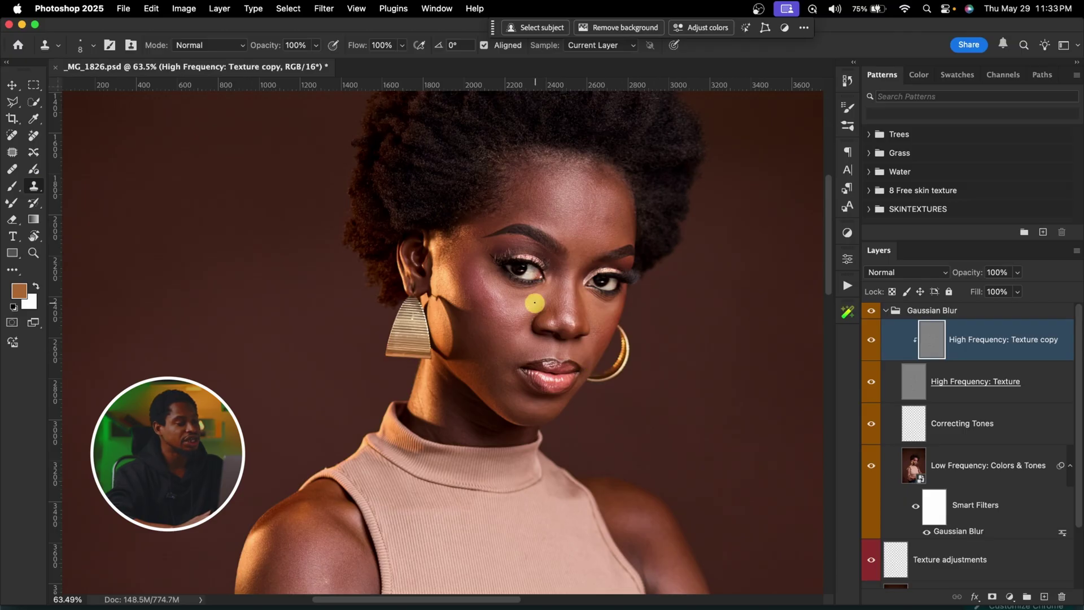
- Choose the Mixer Brush, load Clean Brush and enable cleaning after each stroke
click(10, 205)
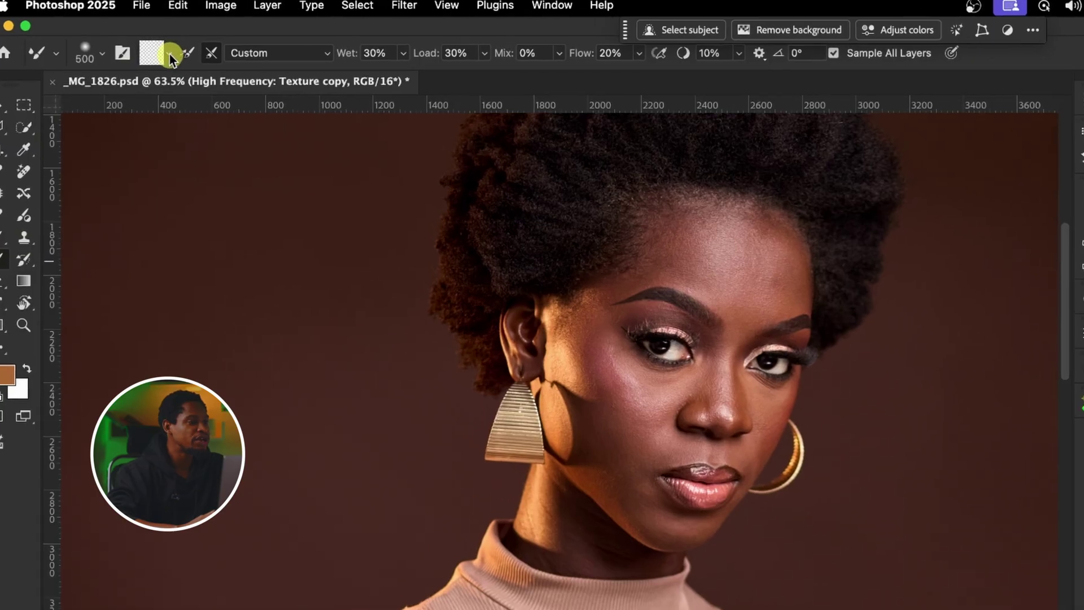
click(164, 51)
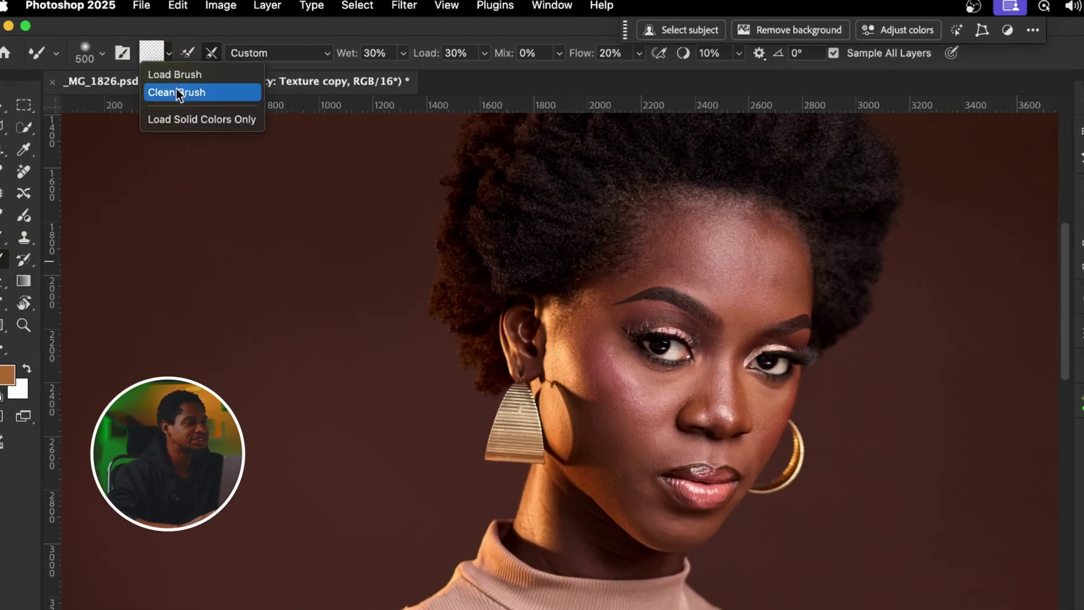
click(177, 93)
click(212, 53)
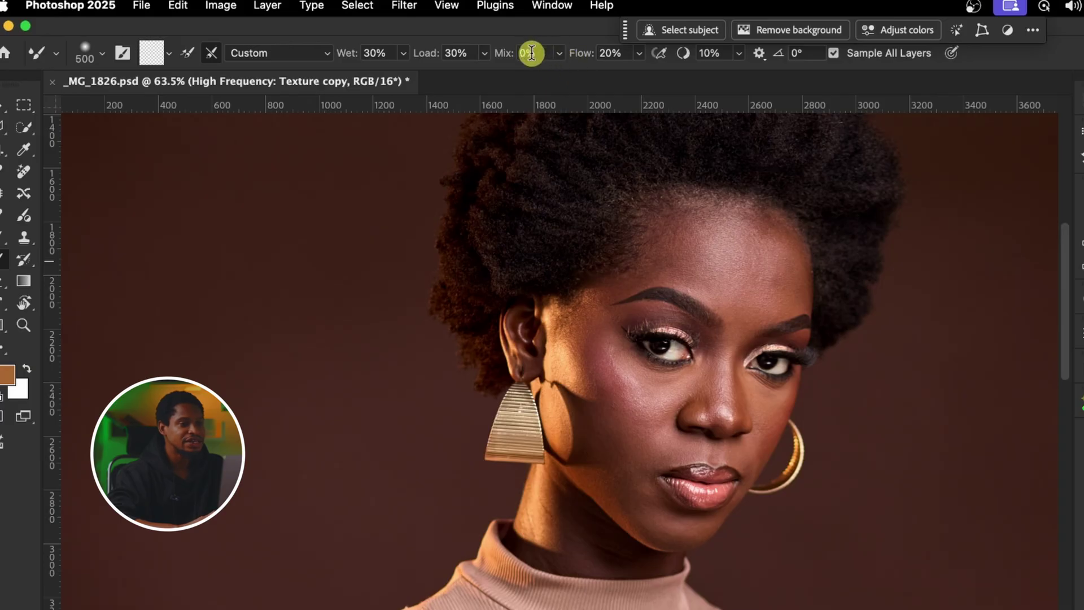
- Leave the Mixer Brush Mix at 0% and select the Correcting Tones layer
click(559, 52)
drag(561, 72, 442, 88)
click(504, 35)
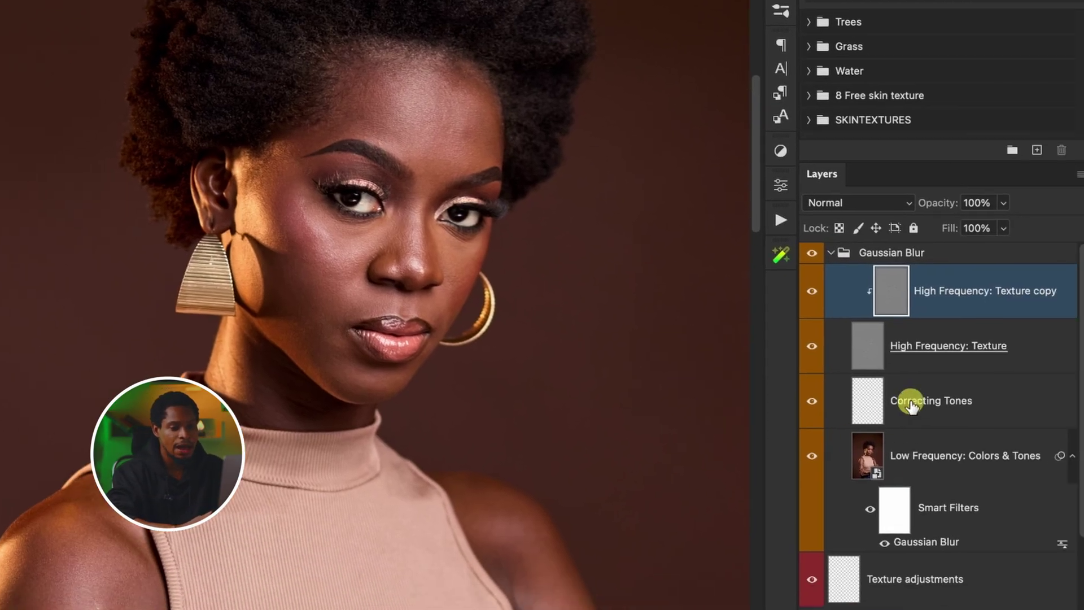
click(865, 405)
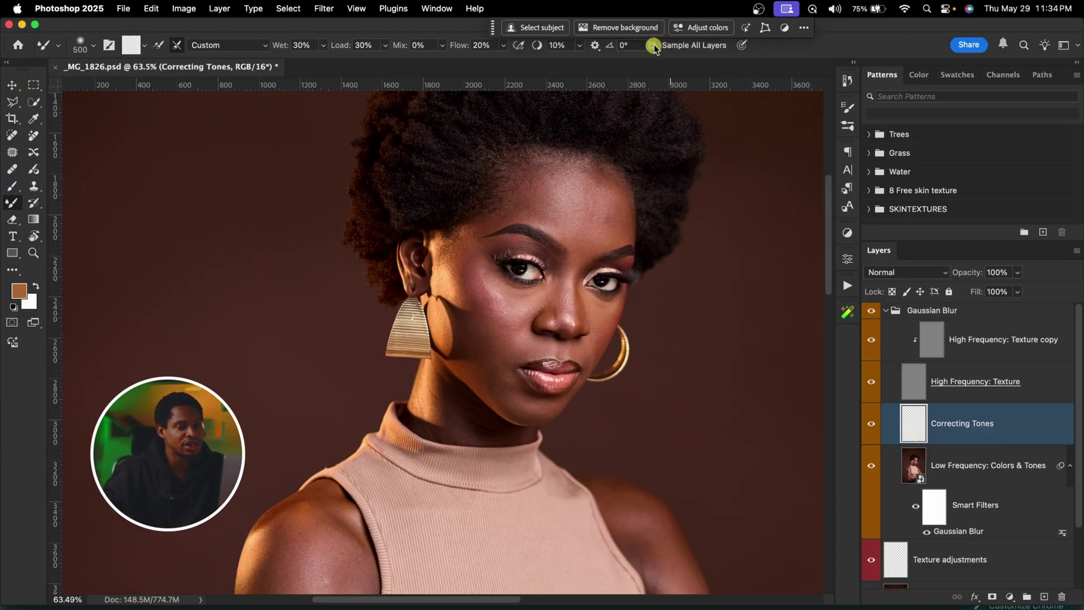
- Hide the High Frequency: Texture layer and set the Mixer Brush to sample all layers at size 200
click(869, 394)
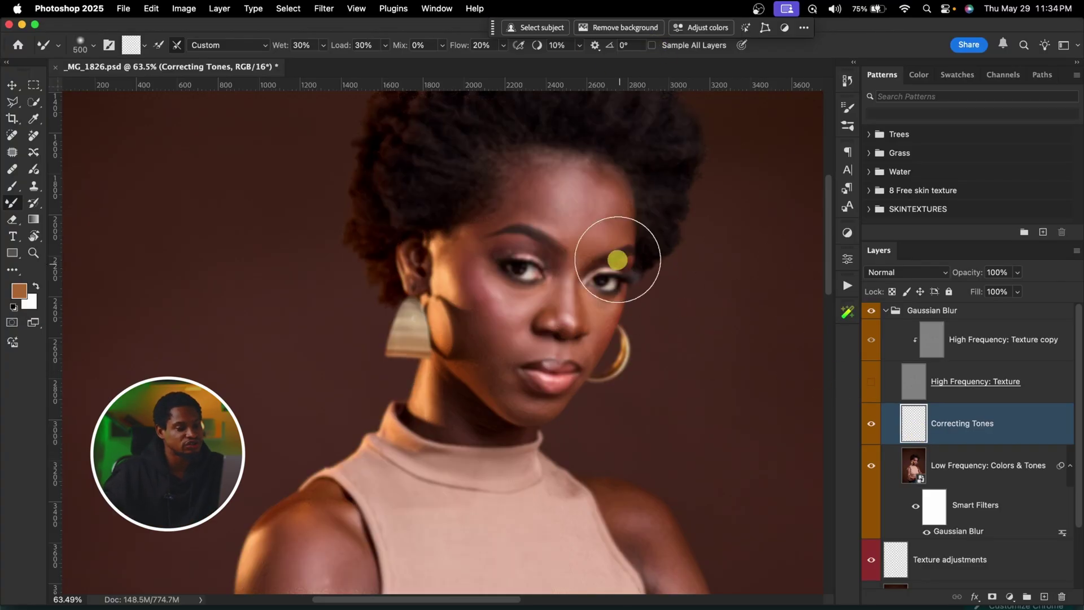
mouse_move(587, 387)
mouse_down()
mouse_move(609, 253)
mouse_move(564, 200)
mouse_move(592, 204)
mouse_move(582, 254)
mouse_move(479, 254)
mouse_move(461, 316)
mouse_move(619, 293)
mouse_up()
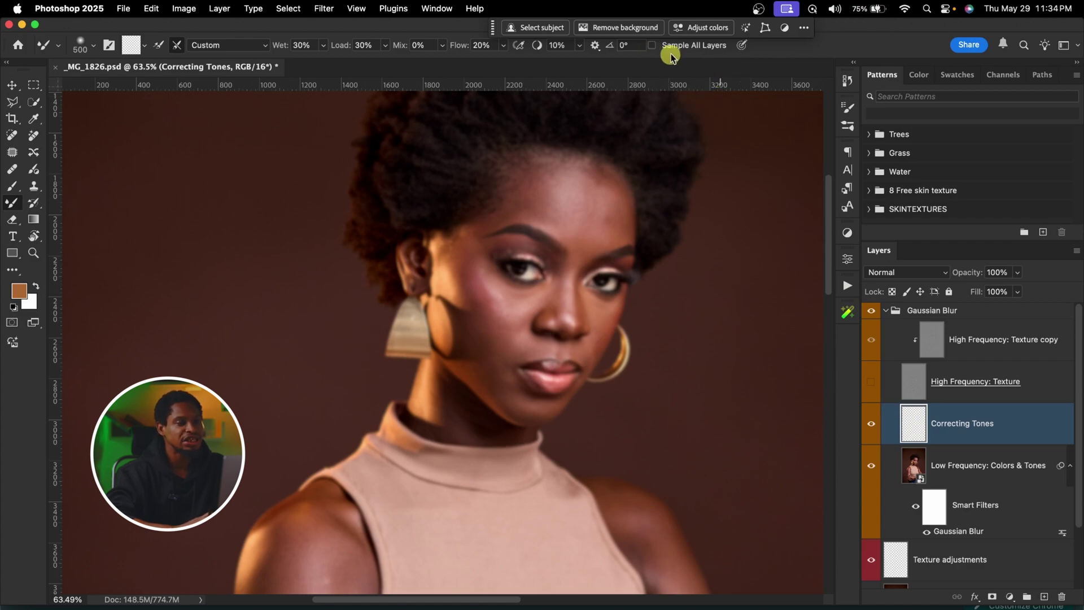
click(651, 45)
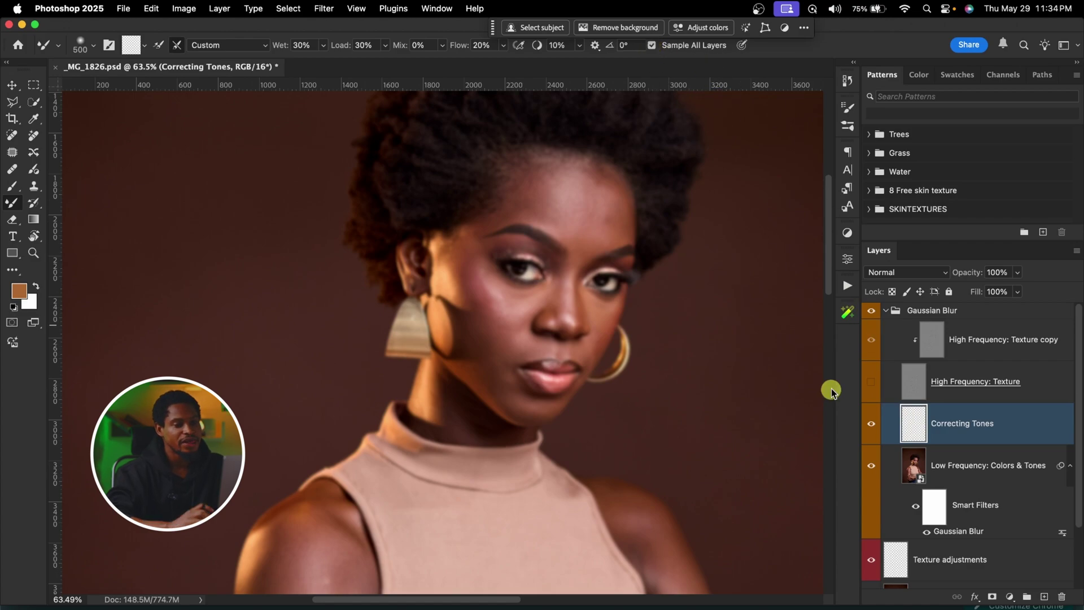
key(bracketleft)
key(bracketleft)
key(bracketleft)
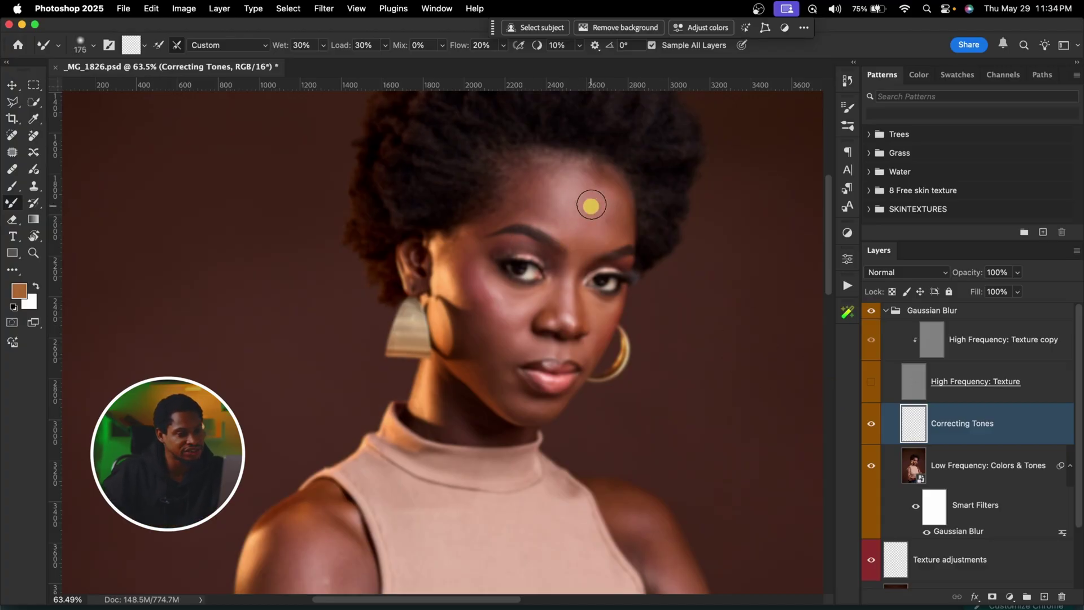
- Zoom into the forehead and toggle Correcting Tones to compare, undoing the visibility changes
click(870, 381)
key(z)
click(600, 200)
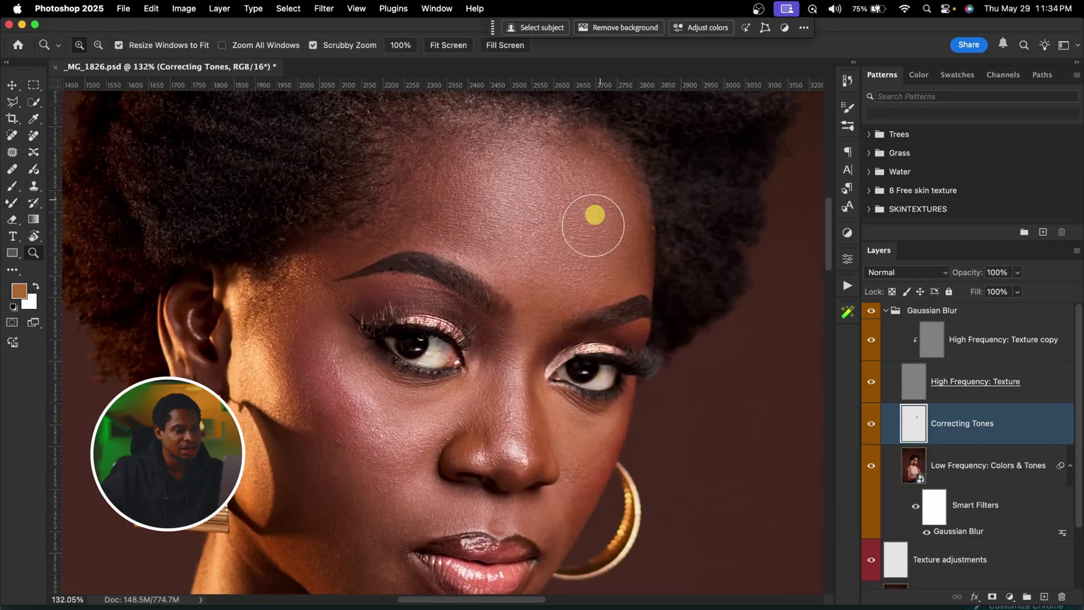
key(b)
click(870, 423)
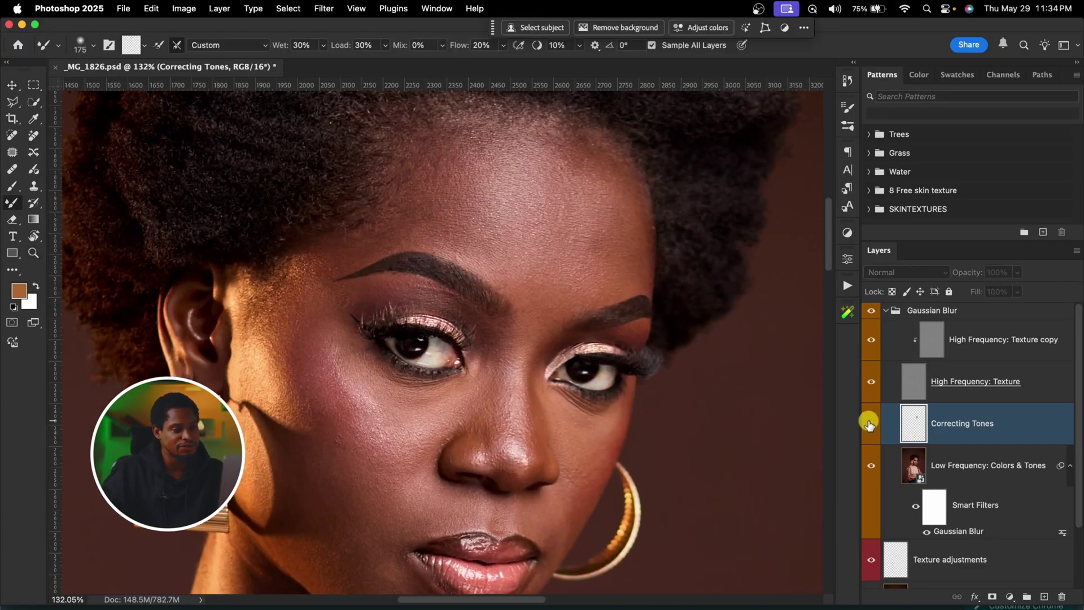
click(870, 423)
click(869, 425)
scroll(715, 389, down, 5)
key(super+z)
key(super+z)
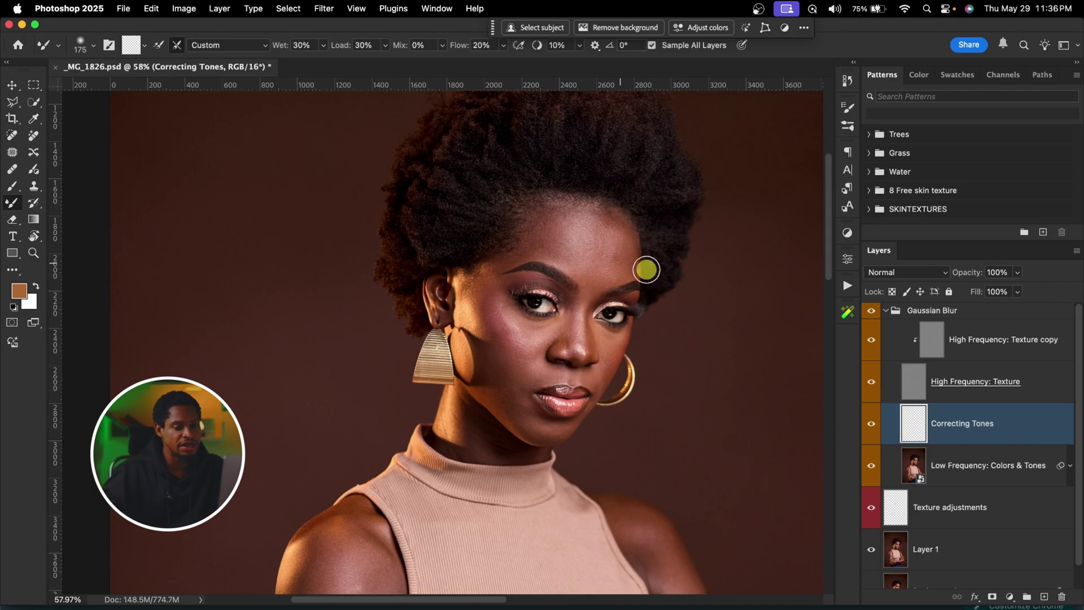
- Toggle the High Frequency: Texture layer to compare, then add Layer 2 above Correcting Tones
click(871, 385)
key(z)
drag(626, 259, 648, 252)
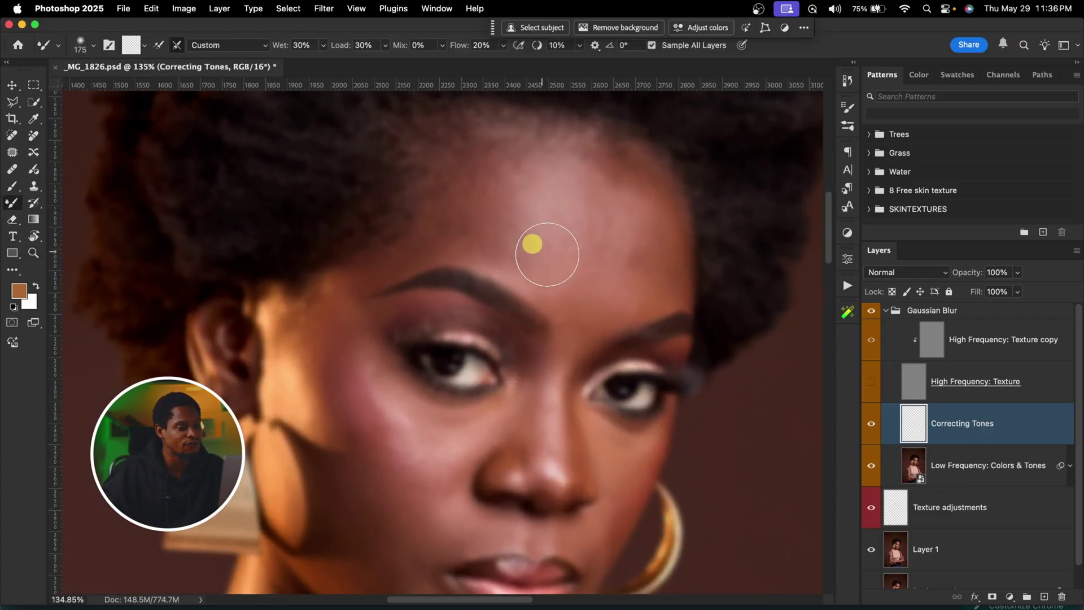
key(z)
drag(642, 247, 611, 239)
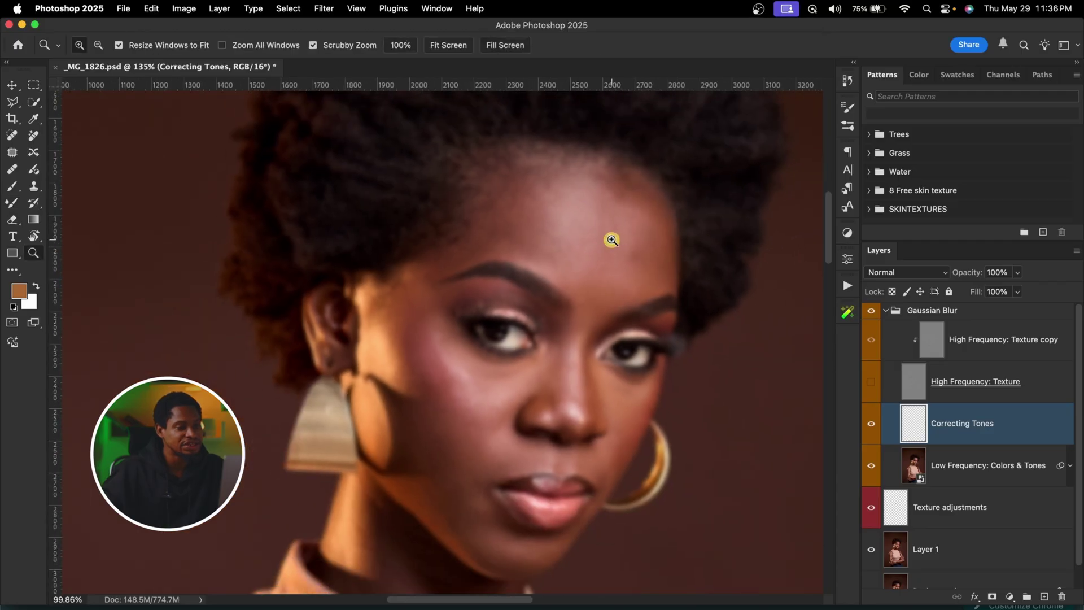
click(872, 384)
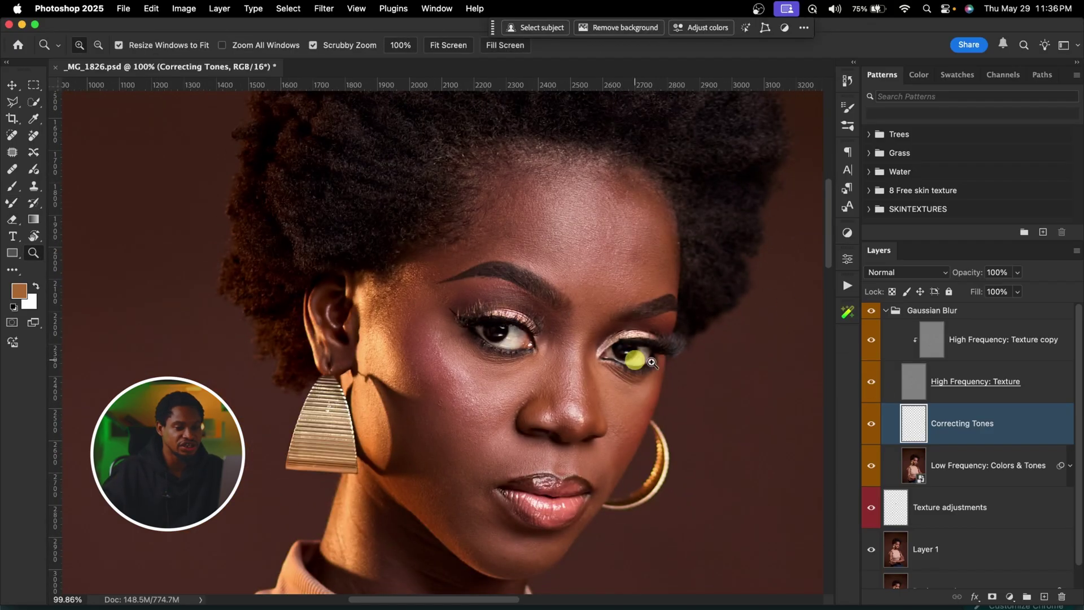
click(870, 384)
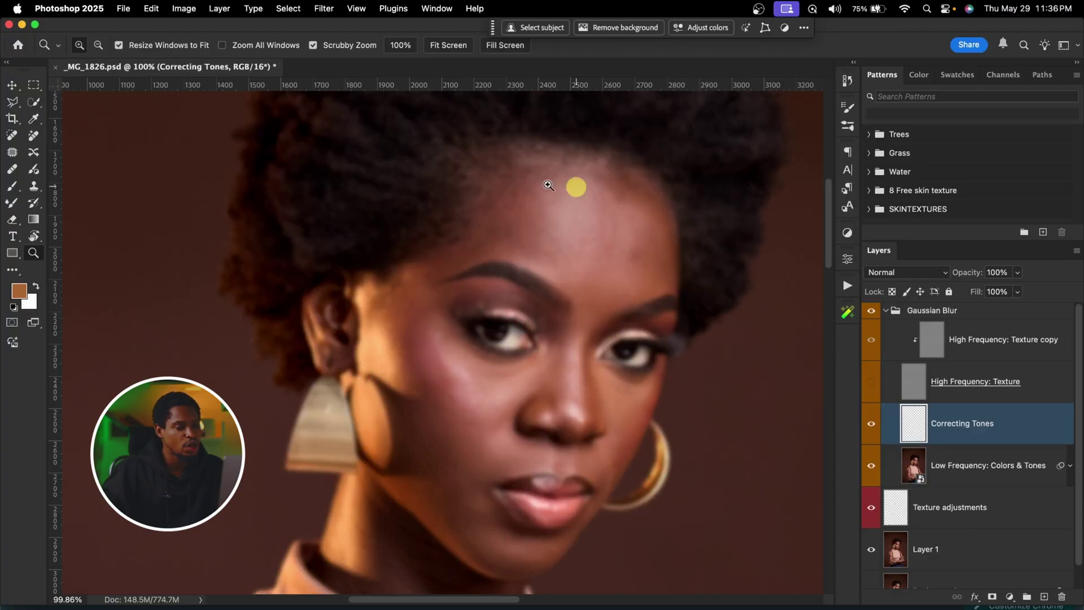
click(868, 383)
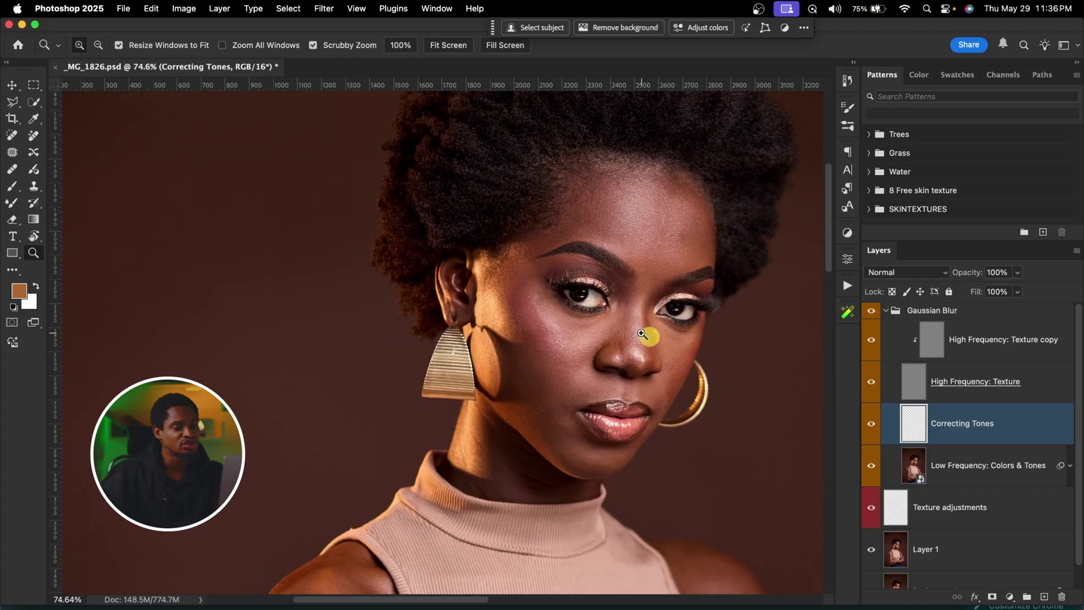
click(594, 253)
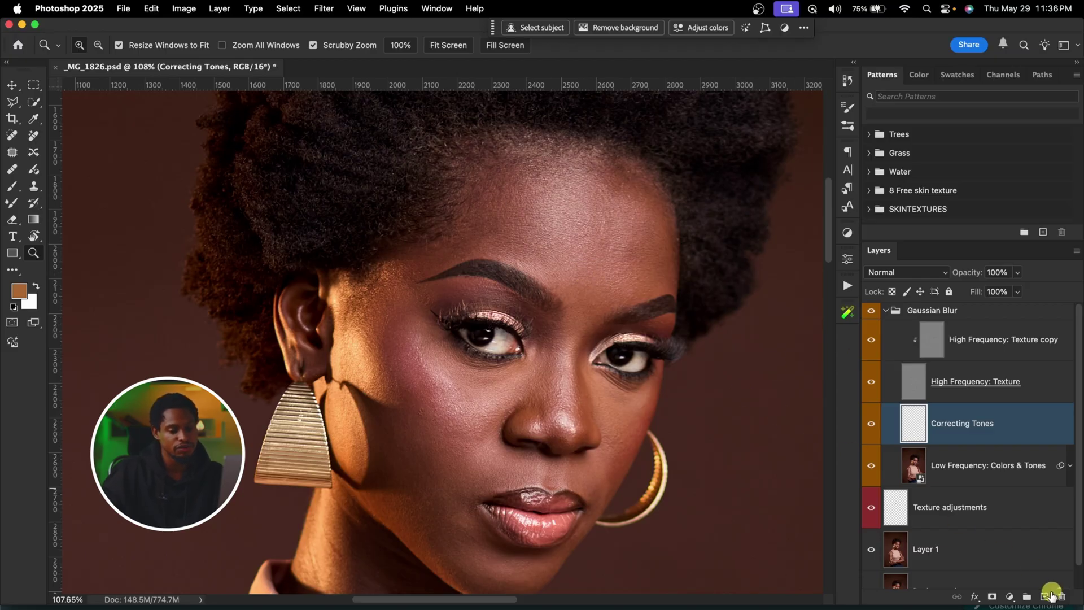
click(1043, 597)
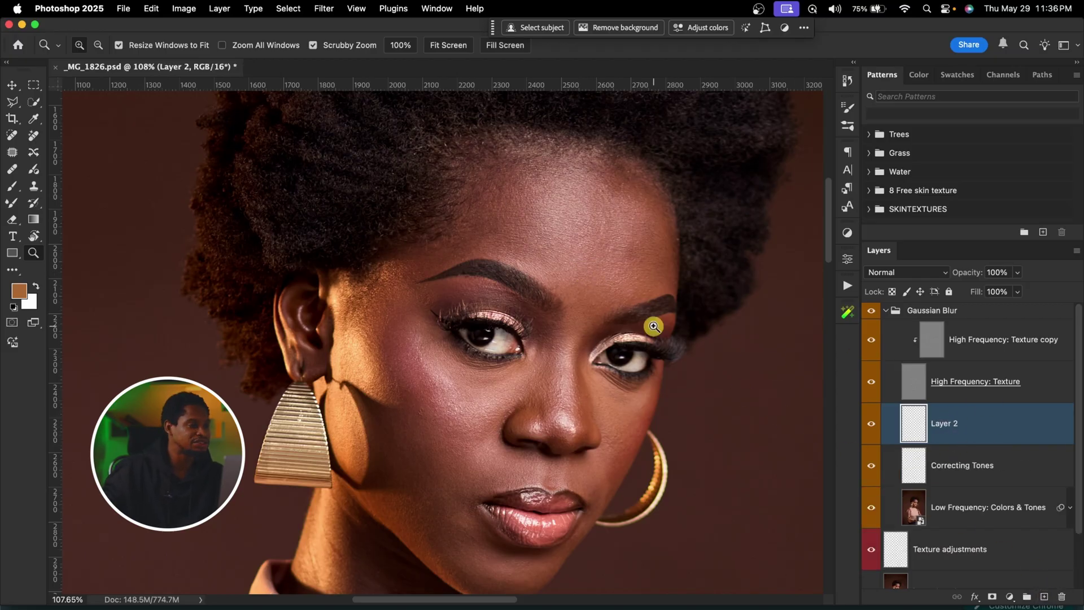
- Paint a white highlight down the forehead centre with a 150 px soft brush
click(12, 186)
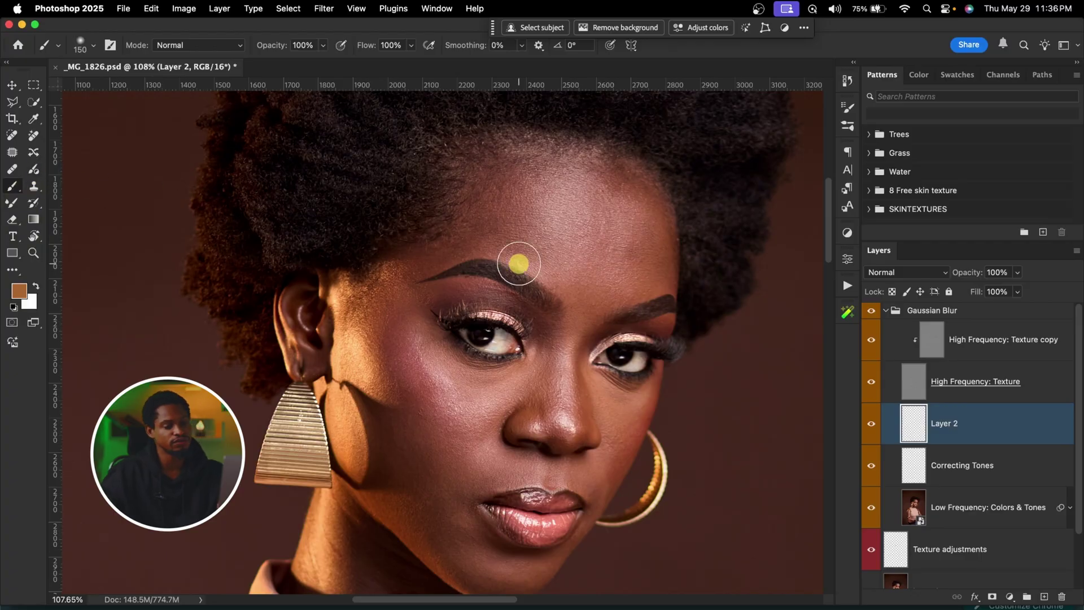
key(bracketleft)
key(bracketleft)
key(bracketleft)
key(bracketleft)
key(x)
key(bracketright)
key(bracketright)
key(bracketright)
key(bracketright)
key(bracketright)
key(bracketright)
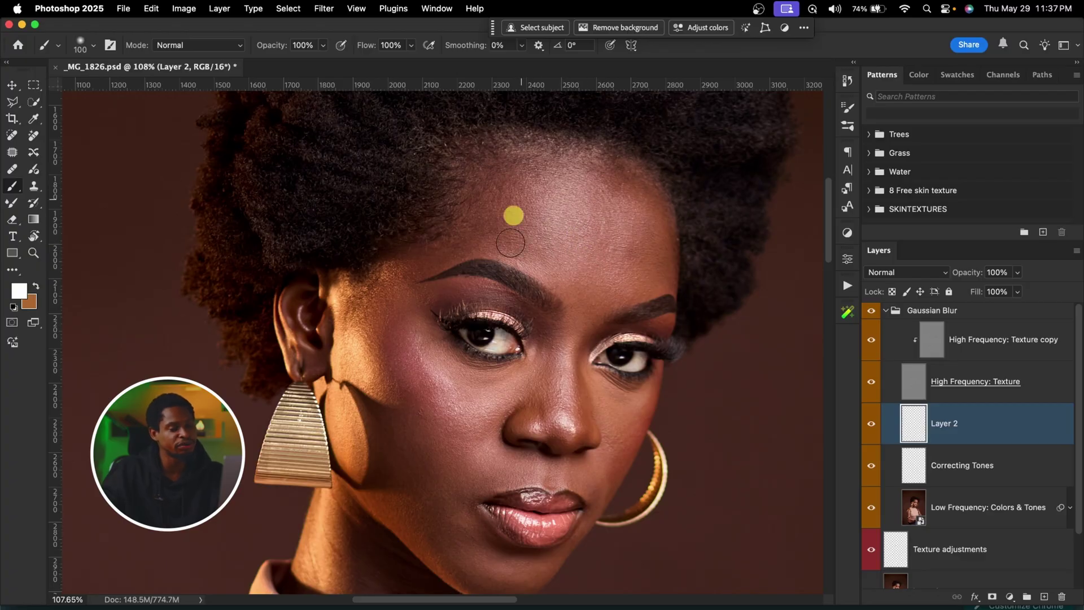
key(bracketright)
key(bracketright)
mouse_move(553, 207)
mouse_down()
mouse_move(567, 232)
mouse_move(555, 228)
mouse_move(557, 245)
mouse_move(573, 211)
mouse_move(560, 225)
mouse_move(576, 250)
mouse_move(560, 254)
mouse_move(581, 224)
mouse_move(592, 257)
mouse_move(559, 252)
mouse_up()
key(bracketright)
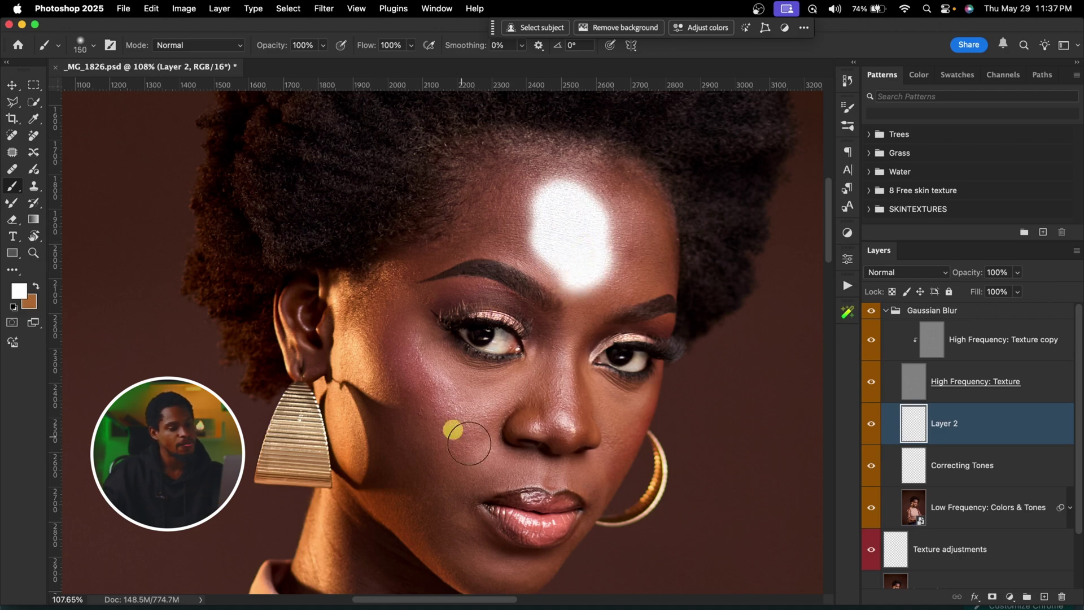
key(bracketleft)
key(bracketleft)
key(bracketleft)
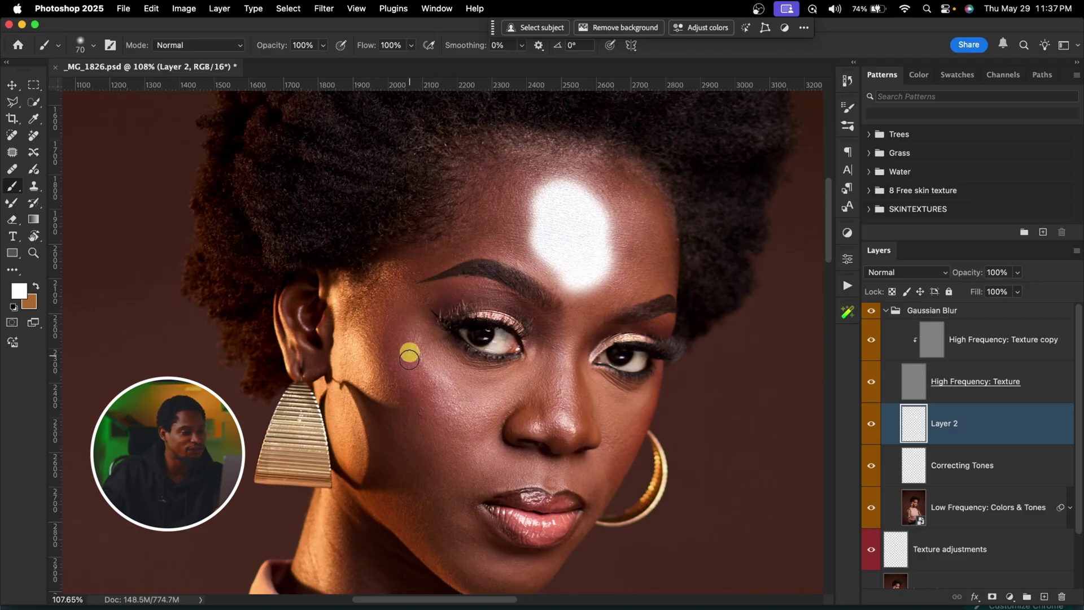
- Paint white highlight strokes over the cheek and across the temple at brush size 90
drag(431, 362, 464, 417)
drag(376, 407, 481, 421)
drag(363, 460, 469, 449)
drag(376, 498, 486, 475)
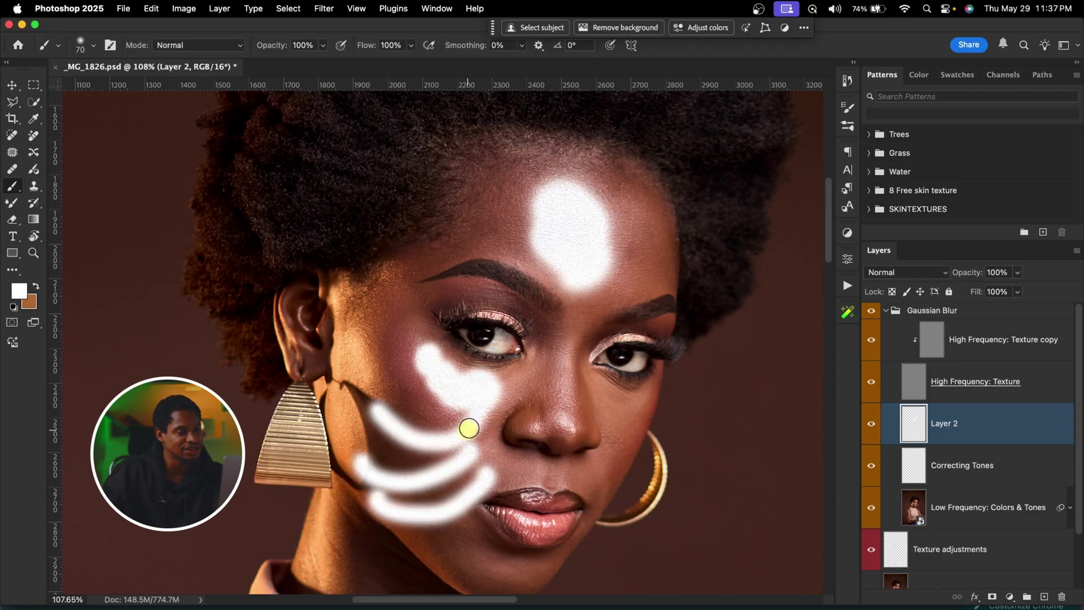
drag(389, 226, 490, 197)
mouse_move(350, 261)
mouse_down()
mouse_move(377, 273)
mouse_move(511, 211)
mouse_up()
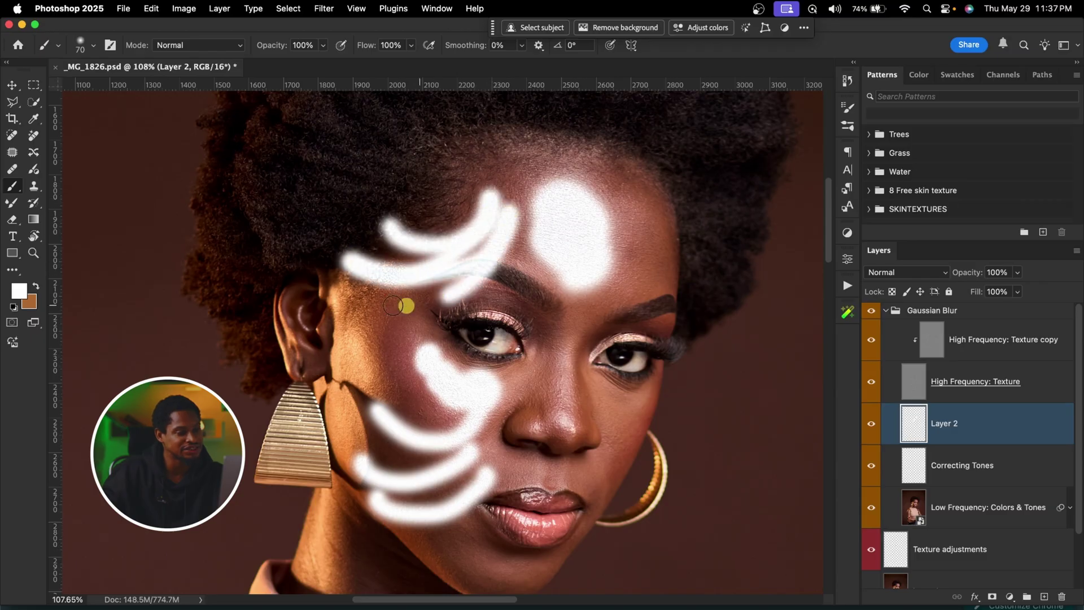
drag(353, 308, 501, 269)
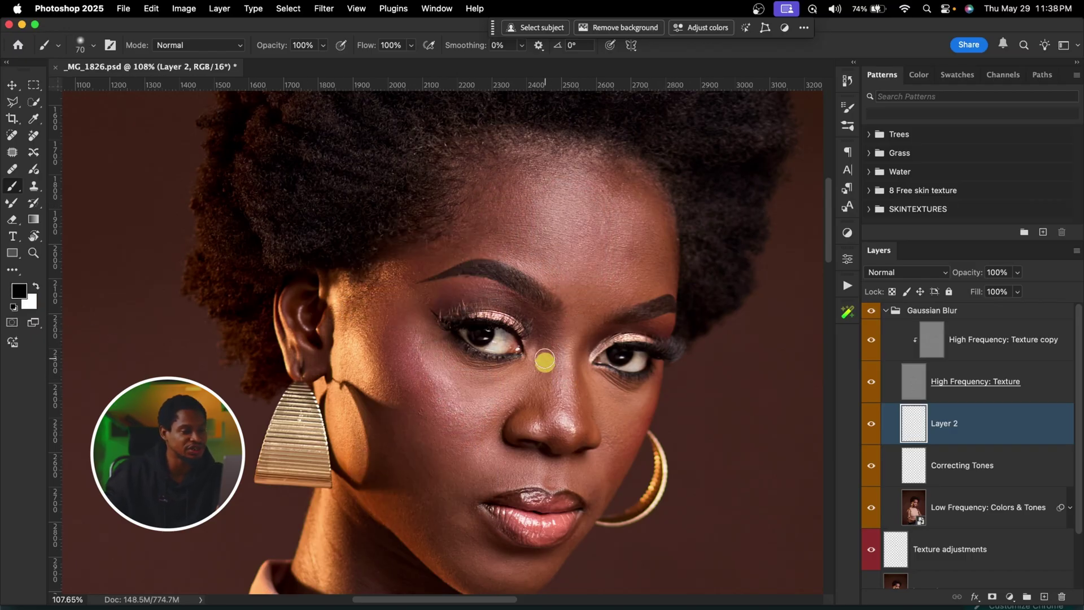
- Paint black shadow strokes along the nose at brush size 50, then delete Layer 2
mouse_move(551, 345)
mouse_down()
mouse_move(557, 369)
mouse_move(542, 390)
mouse_move(563, 391)
mouse_up()
key(bracketleft)
key(bracketleft)
mouse_move(578, 343)
mouse_down()
mouse_move(587, 415)
mouse_move(592, 332)
mouse_move(618, 435)
mouse_move(598, 375)
mouse_move(605, 422)
mouse_up()
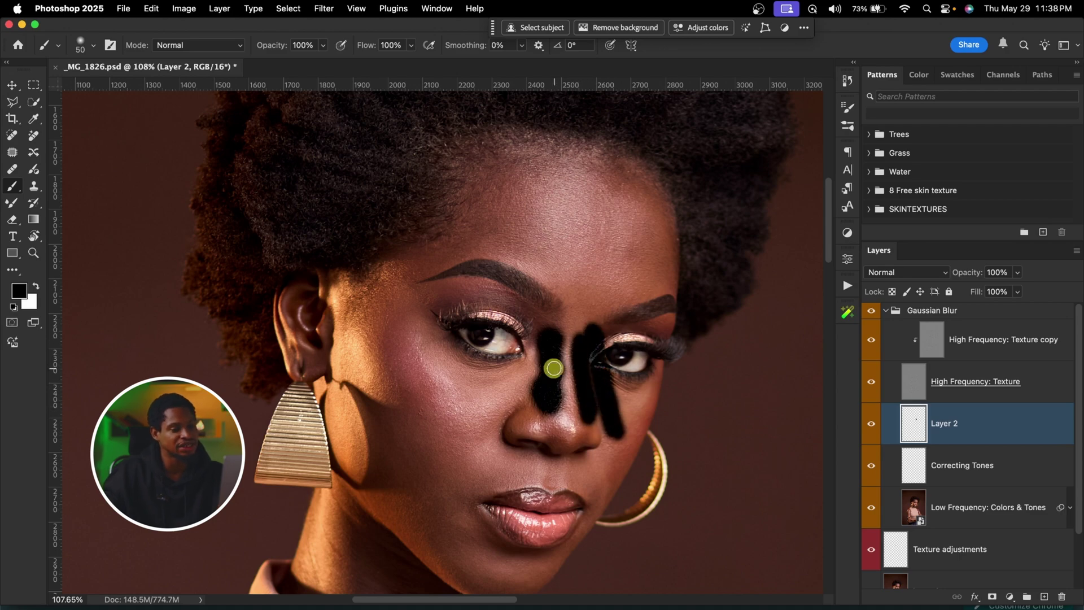
mouse_move(579, 320)
mouse_down()
mouse_move(580, 279)
mouse_move(595, 353)
mouse_up()
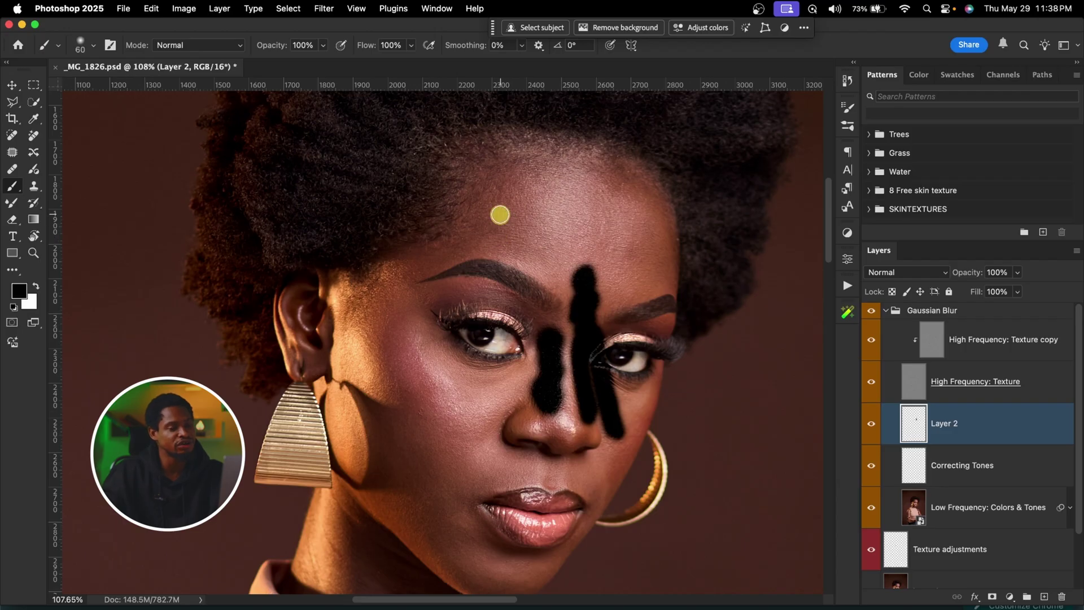
key(Delete)
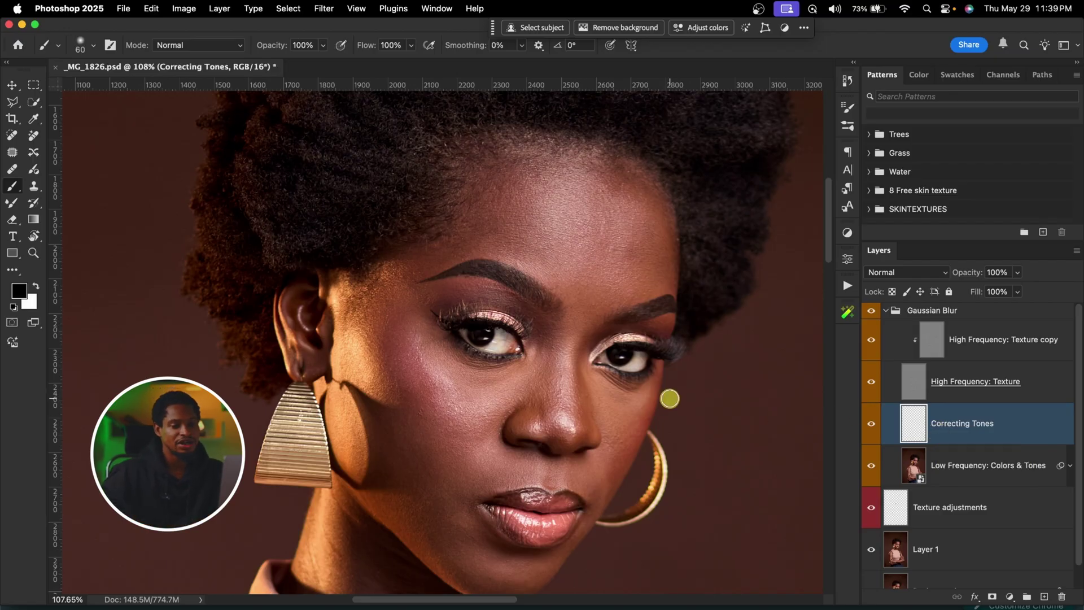
- Hide the High Frequency: Texture layer, select Correcting Tones and switch to the Mixer Brush
super+drag(556, 241, 527, 243)
drag(536, 290, 550, 324)
super+drag(589, 277, 611, 271)
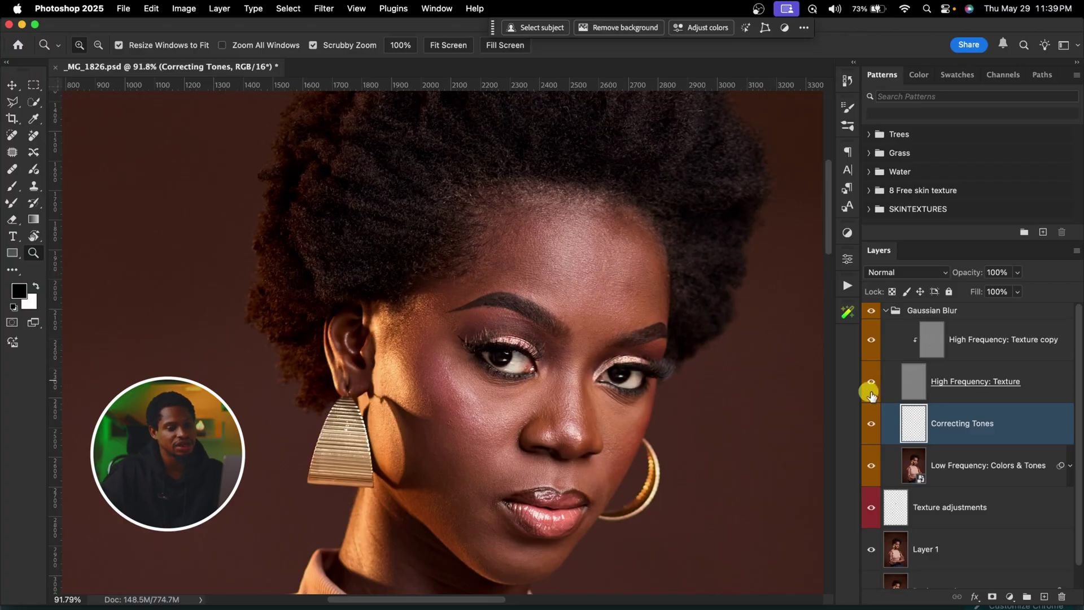
click(902, 398)
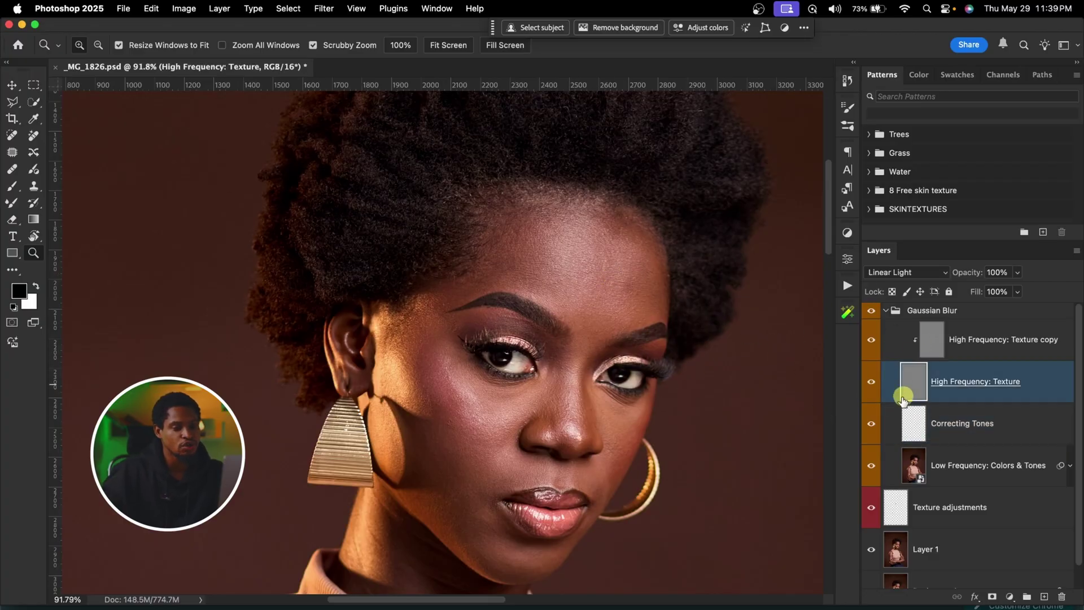
click(870, 389)
click(914, 432)
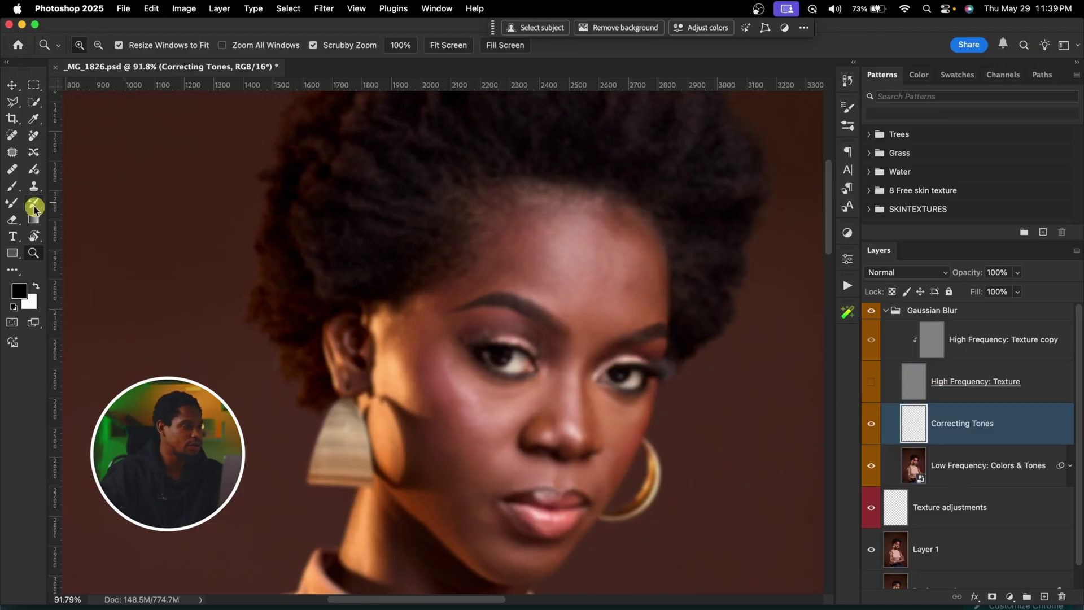
click(13, 204)
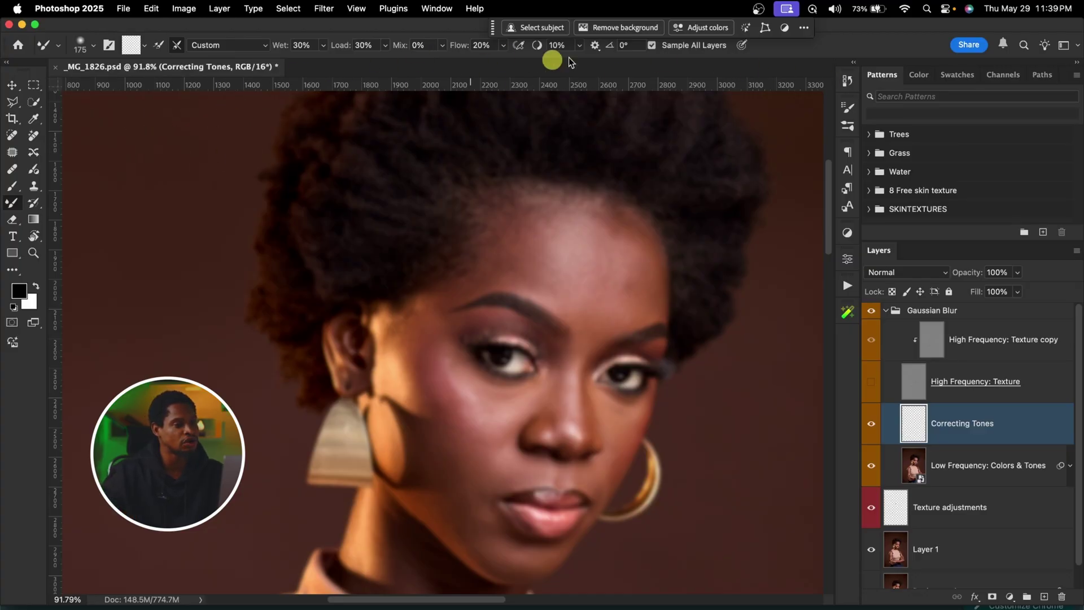
- Blend the forehead tones with the Mixer Brush at about 150–175 px
key(bracketleft)
key(bracketleft)
key(bracketleft)
key(bracketleft)
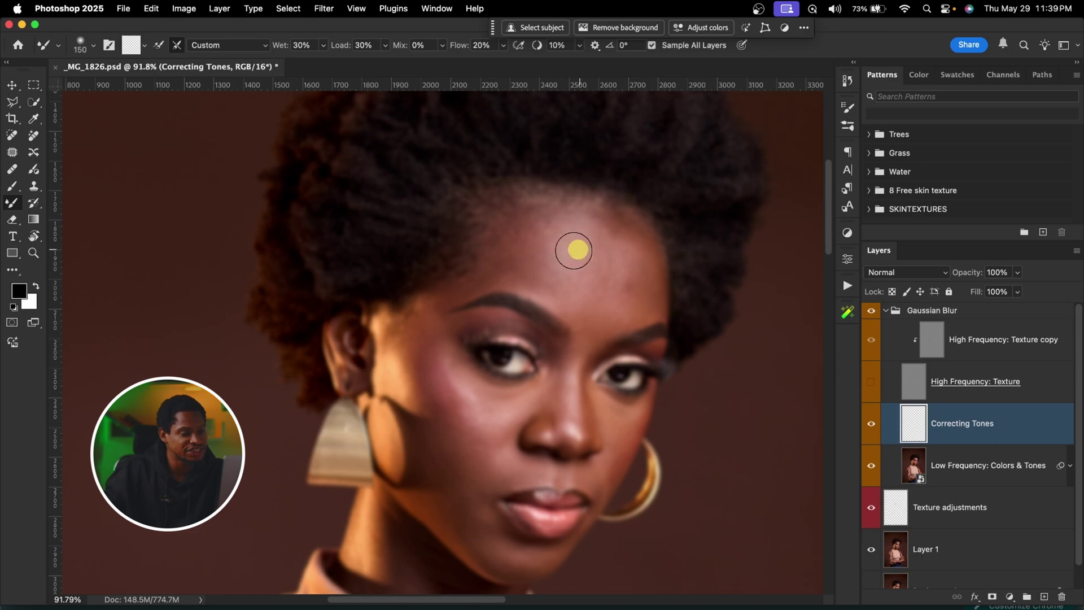
mouse_move(561, 244)
mouse_down()
mouse_move(574, 276)
mouse_move(576, 249)
mouse_move(583, 300)
mouse_move(504, 253)
mouse_up()
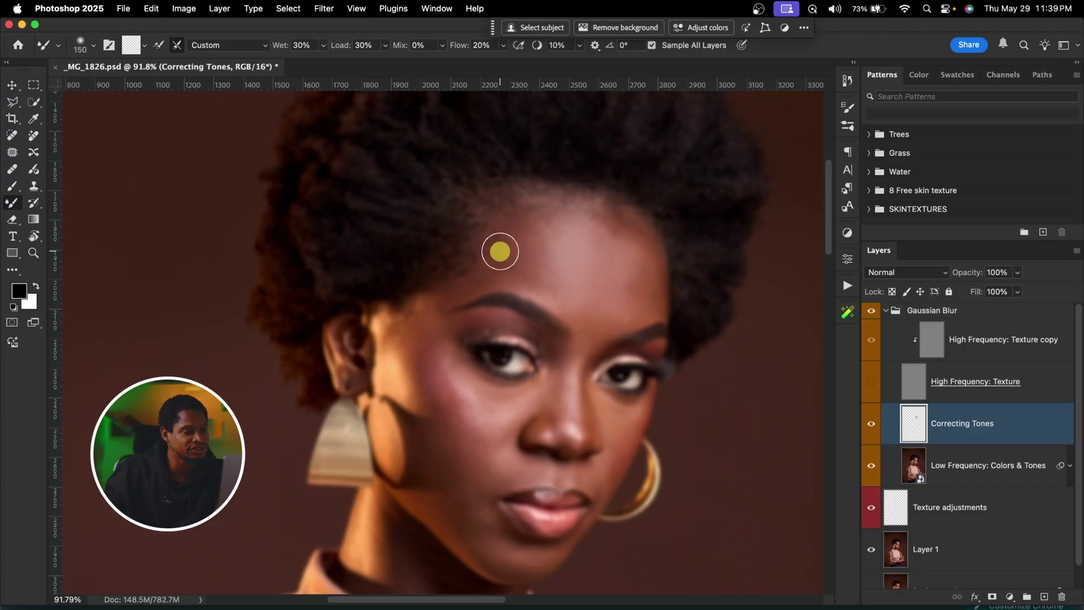
mouse_move(518, 250)
mouse_down()
mouse_move(551, 248)
mouse_move(543, 236)
mouse_move(552, 274)
mouse_move(538, 287)
mouse_move(552, 254)
mouse_move(576, 243)
mouse_move(582, 252)
mouse_move(540, 266)
mouse_move(446, 382)
mouse_move(410, 350)
mouse_move(454, 415)
mouse_move(437, 382)
mouse_move(380, 358)
mouse_up()
key(bracketright)
key(bracketright)
key(bracketleft)
key(bracketleft)
key(bracketleft)
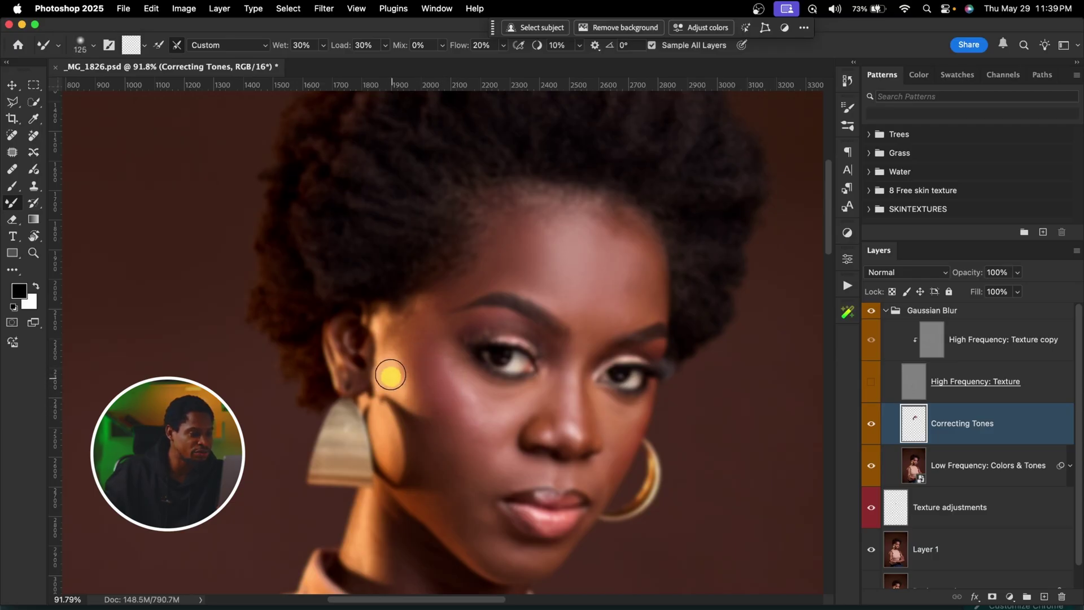
key(bracketright)
- Blend skin tones on the cheek near the ear, along the jaw and across the cheek
mouse_move(405, 400)
mouse_down()
mouse_move(396, 380)
mouse_move(390, 447)
mouse_move(379, 421)
mouse_move(389, 455)
mouse_move(407, 431)
mouse_up()
key(bracketleft)
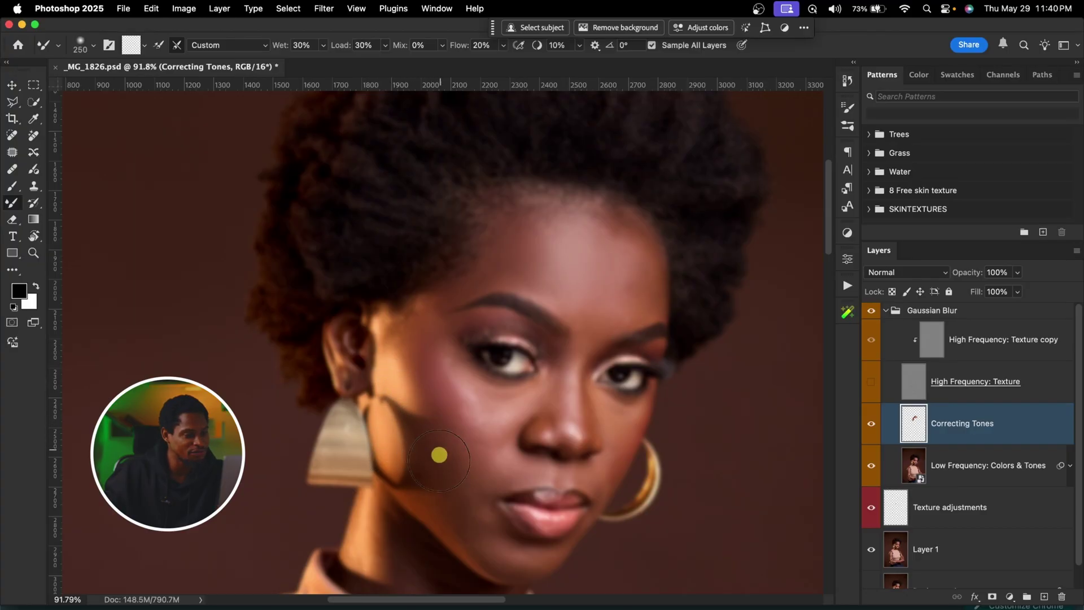
drag(456, 469, 466, 311)
key(bracketleft)
key(bracketleft)
key(bracketleft)
key(bracketleft)
key(bracketleft)
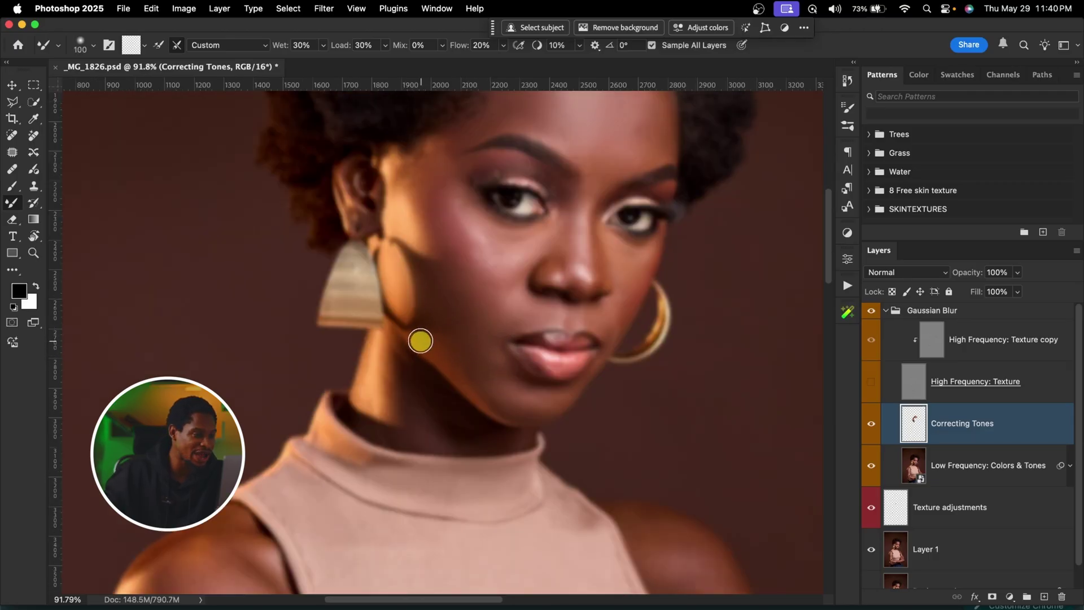
mouse_move(448, 360)
mouse_down()
mouse_move(424, 340)
mouse_move(469, 375)
mouse_move(457, 294)
mouse_move(513, 394)
mouse_move(566, 390)
mouse_move(518, 401)
mouse_move(488, 392)
mouse_move(472, 355)
mouse_move(526, 411)
mouse_move(564, 394)
mouse_move(550, 409)
mouse_move(503, 395)
mouse_move(476, 345)
mouse_move(496, 310)
mouse_move(472, 220)
mouse_move(442, 210)
mouse_move(442, 191)
mouse_move(446, 216)
mouse_move(427, 205)
mouse_move(461, 252)
mouse_move(491, 245)
mouse_up()
key(bracketright)
key(bracketright)
key(bracketright)
key(bracketleft)
key(bracketleft)
key(bracketright)
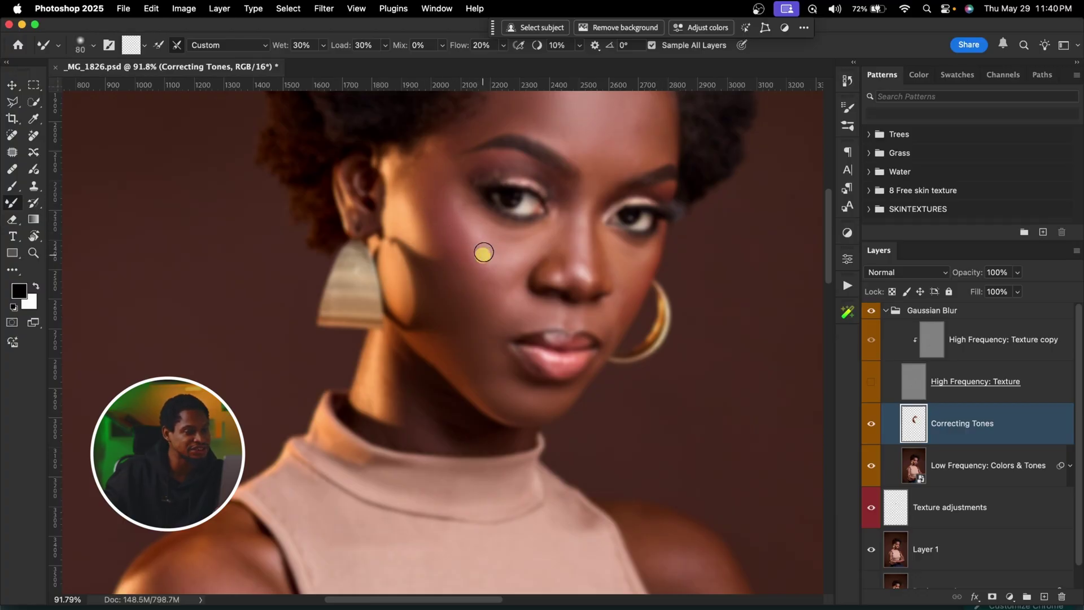
mouse_move(512, 250)
mouse_down()
mouse_move(484, 267)
mouse_move(532, 245)
mouse_move(500, 264)
mouse_move(453, 196)
mouse_move(484, 243)
mouse_move(472, 246)
mouse_move(484, 246)
mouse_move(445, 190)
mouse_move(524, 261)
mouse_up()
key(bracketleft)
key(bracketleft)
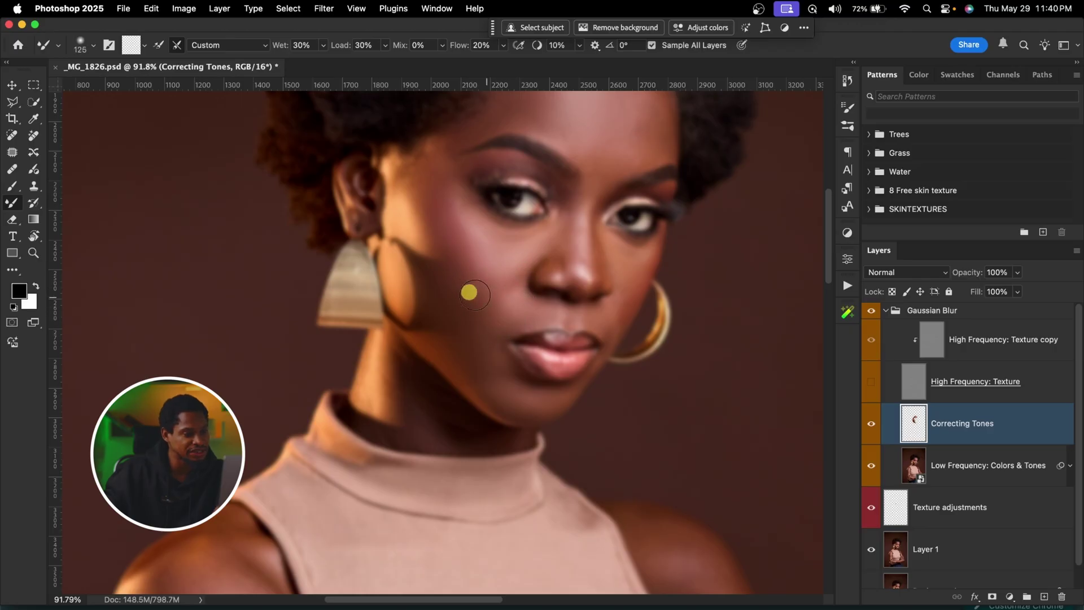
scroll(469, 292, up, 4)
key(bracketright)
key(bracketright)
key(bracketright)
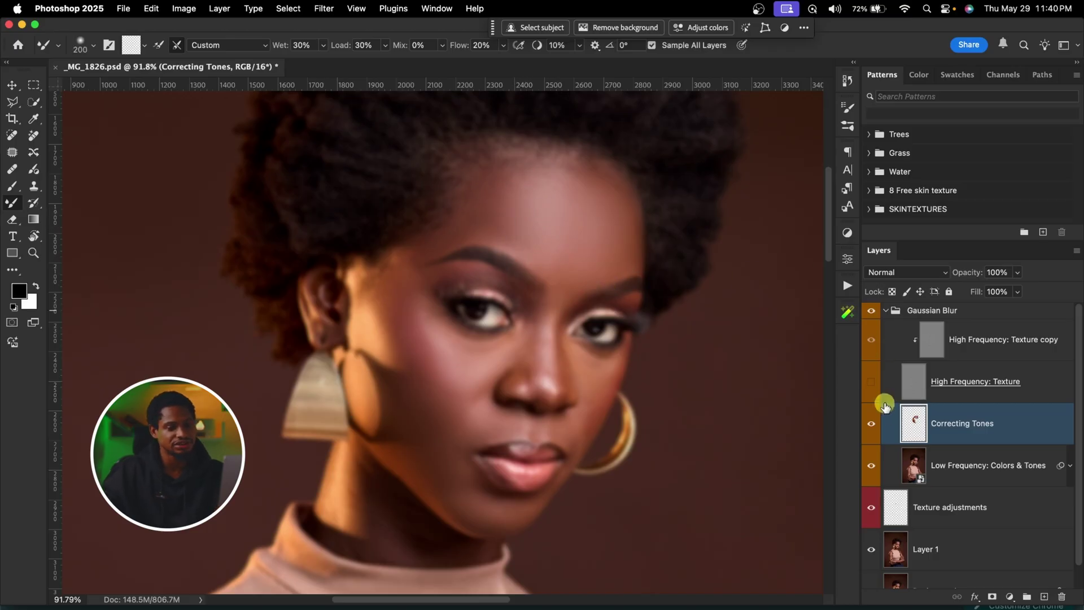
- Toggle the Correcting Tones layer off and on to compare the whole head
drag(587, 407, 626, 345)
click(872, 432)
drag(608, 407, 600, 478)
key(z)
drag(630, 375, 619, 377)
key(b)
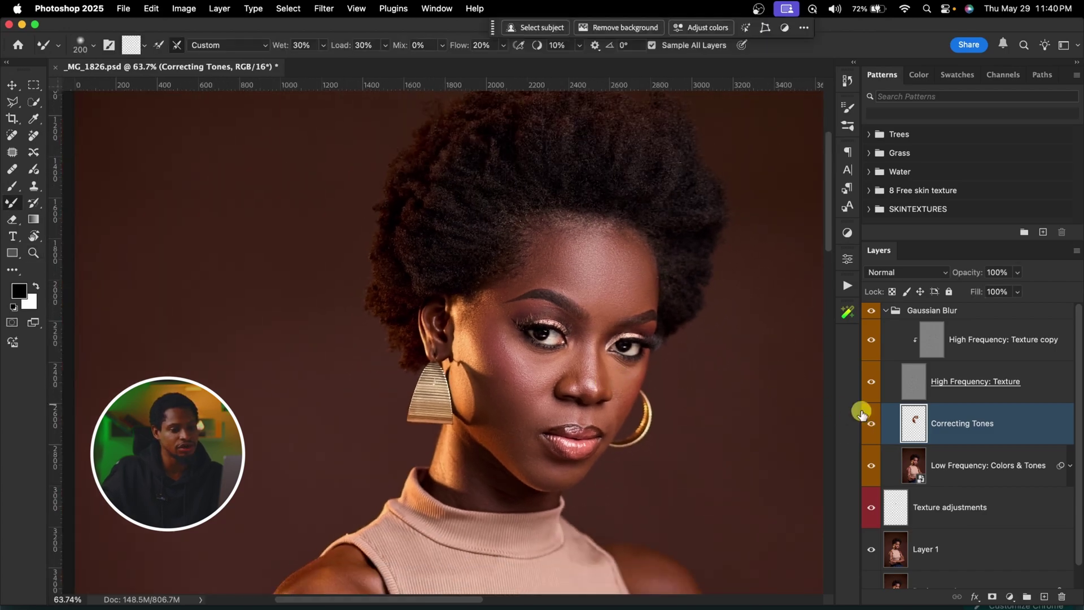
click(872, 425)
click(872, 426)
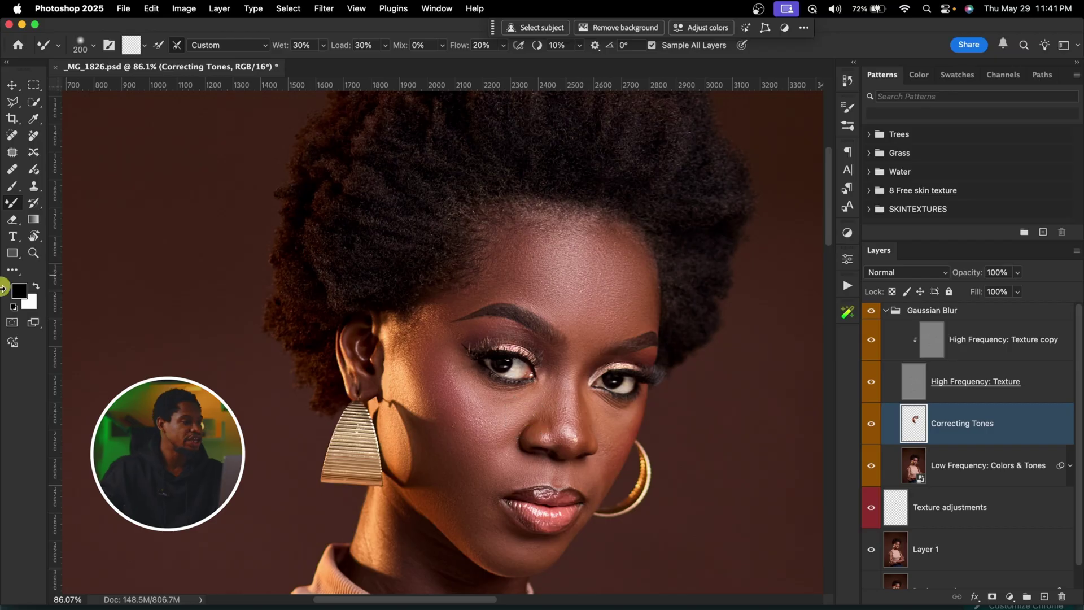
- Erase Correcting Tones blending around the eyes, cheek, forehead and nose, then return to the Mixer Brush
click(14, 222)
mouse_move(620, 305)
mouse_down()
mouse_move(641, 363)
mouse_move(598, 375)
mouse_move(544, 346)
mouse_move(474, 363)
mouse_up()
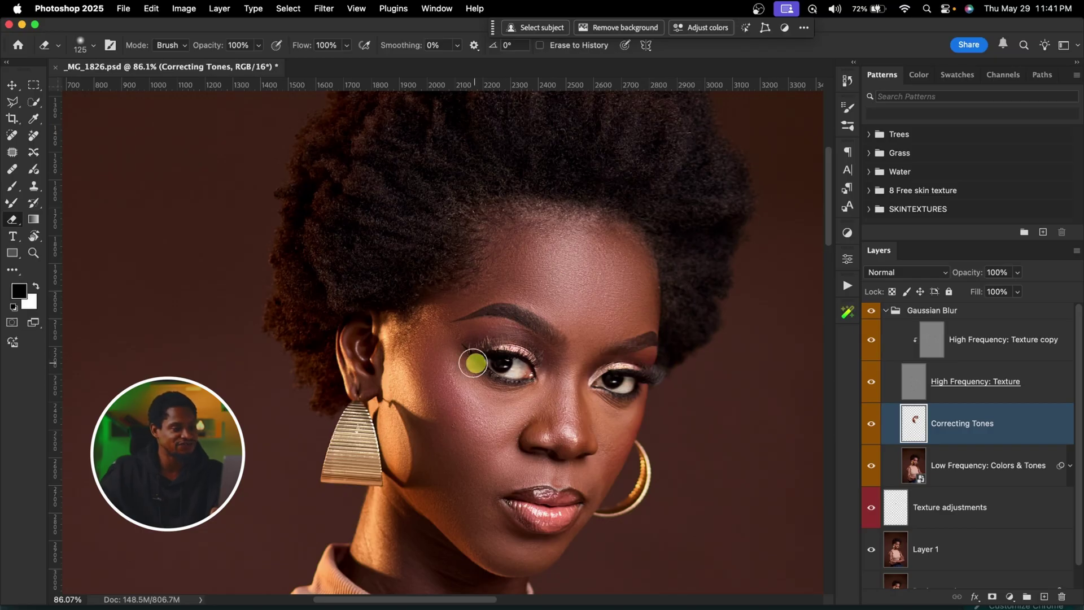
key(bracketright)
key(bracketright)
key(bracketright)
key(bracketright)
key(bracketright)
key(bracketright)
key(bracketleft)
mouse_move(446, 400)
mouse_down()
mouse_move(614, 299)
mouse_move(613, 261)
mouse_move(639, 248)
mouse_move(622, 279)
mouse_move(633, 271)
mouse_move(617, 215)
mouse_move(612, 260)
mouse_move(655, 287)
mouse_move(640, 280)
mouse_move(625, 294)
mouse_move(635, 281)
mouse_move(635, 295)
mouse_move(642, 280)
mouse_move(645, 290)
mouse_move(628, 251)
mouse_move(709, 383)
mouse_move(606, 266)
mouse_move(601, 287)
mouse_move(671, 303)
mouse_up()
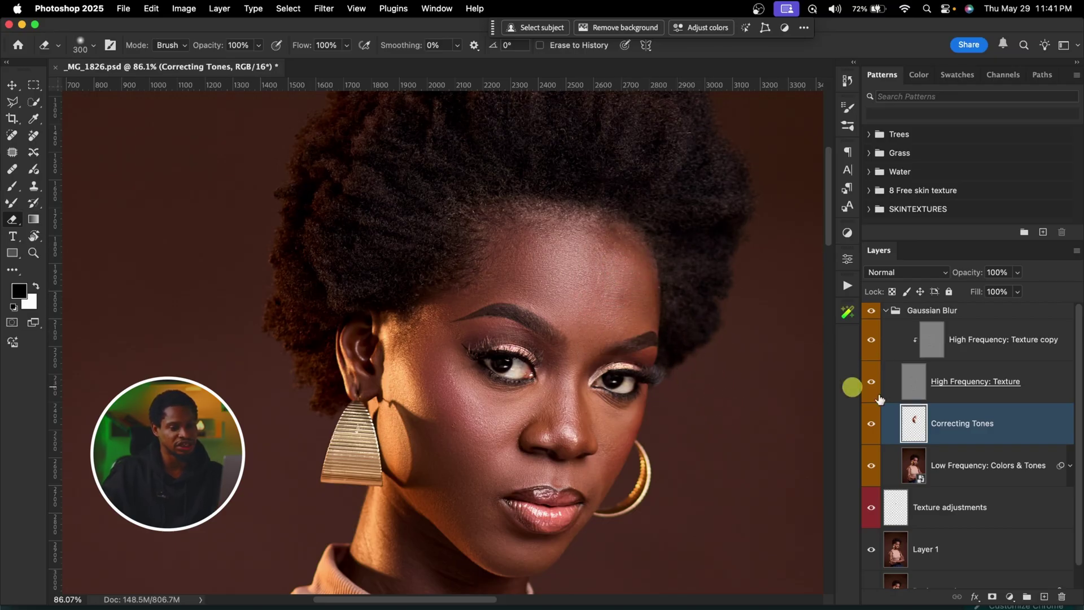
click(874, 427)
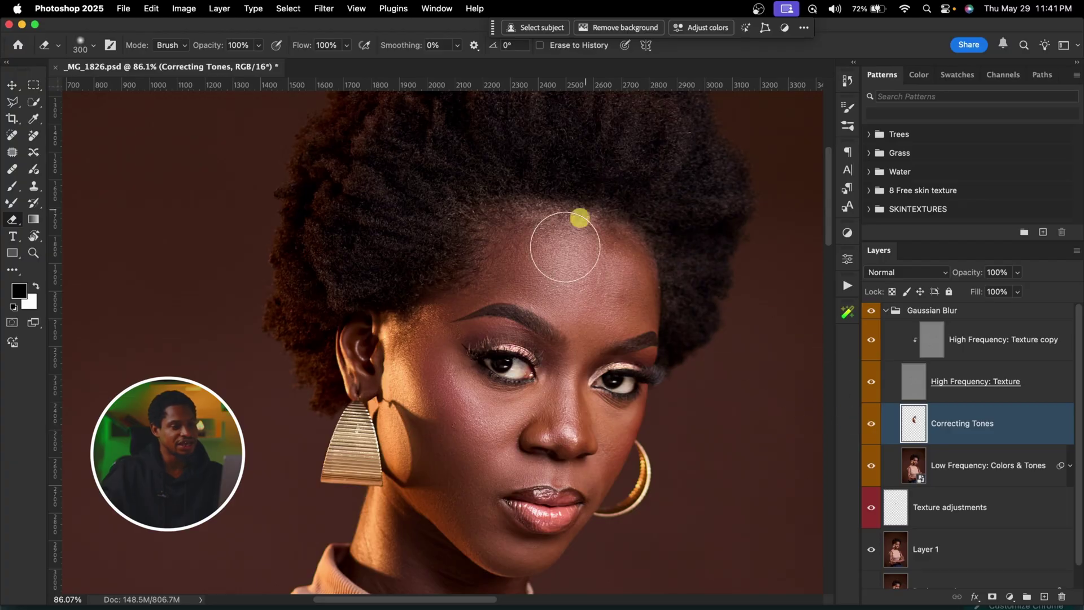
mouse_move(648, 340)
mouse_down()
mouse_move(621, 297)
mouse_move(578, 288)
mouse_move(619, 317)
mouse_move(514, 404)
mouse_up()
click(968, 431)
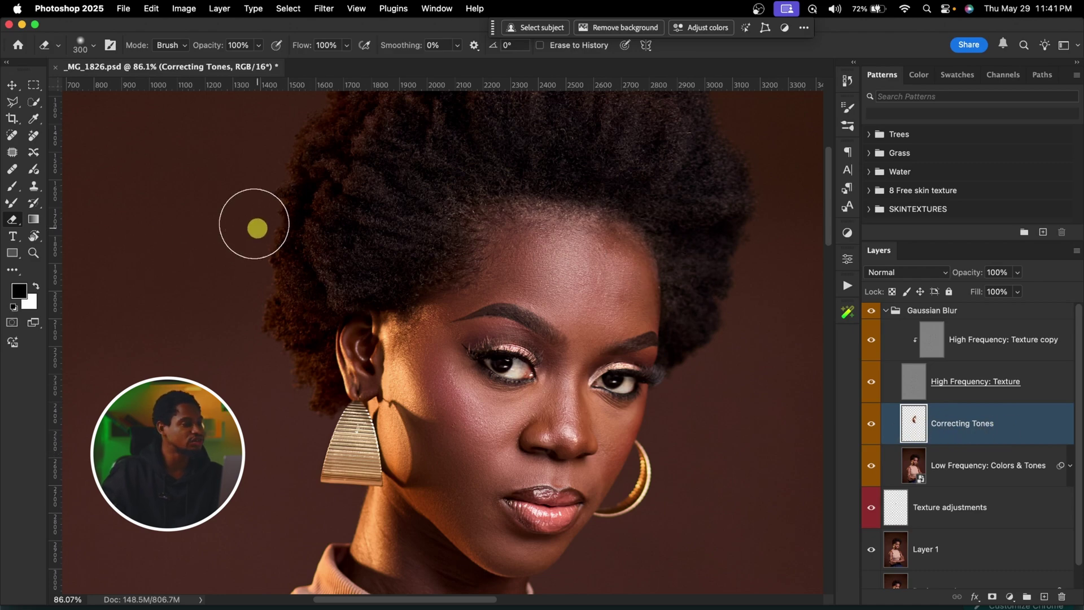
click(12, 202)
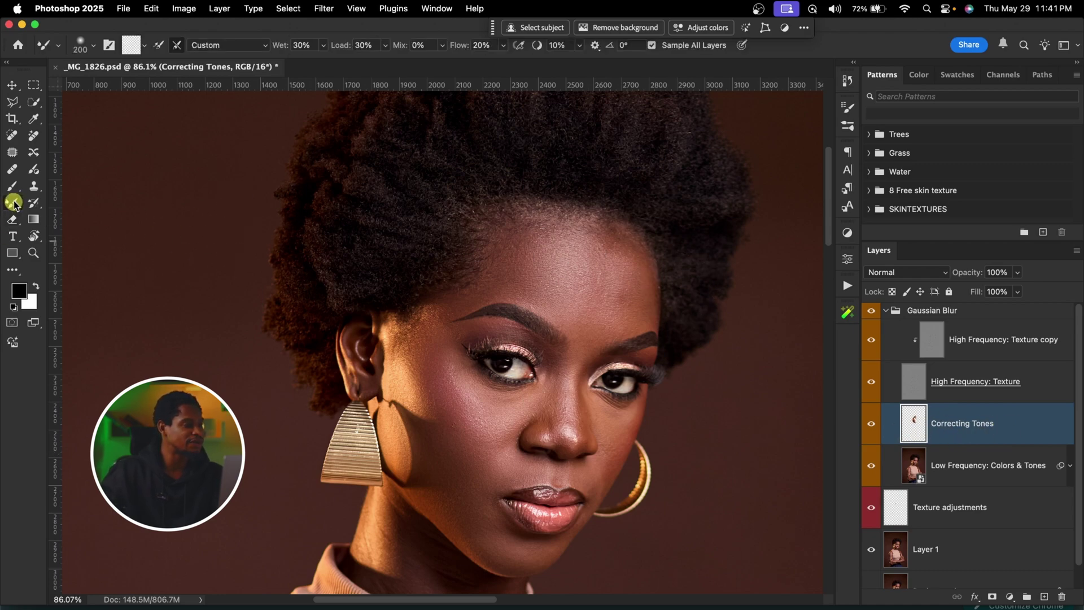
- Hide High Frequency: Texture and blend the forehead's uneven tones on Correcting Tones with a resized Mixer Brush
click(872, 383)
key(bracketright)
key(bracketright)
key(bracketright)
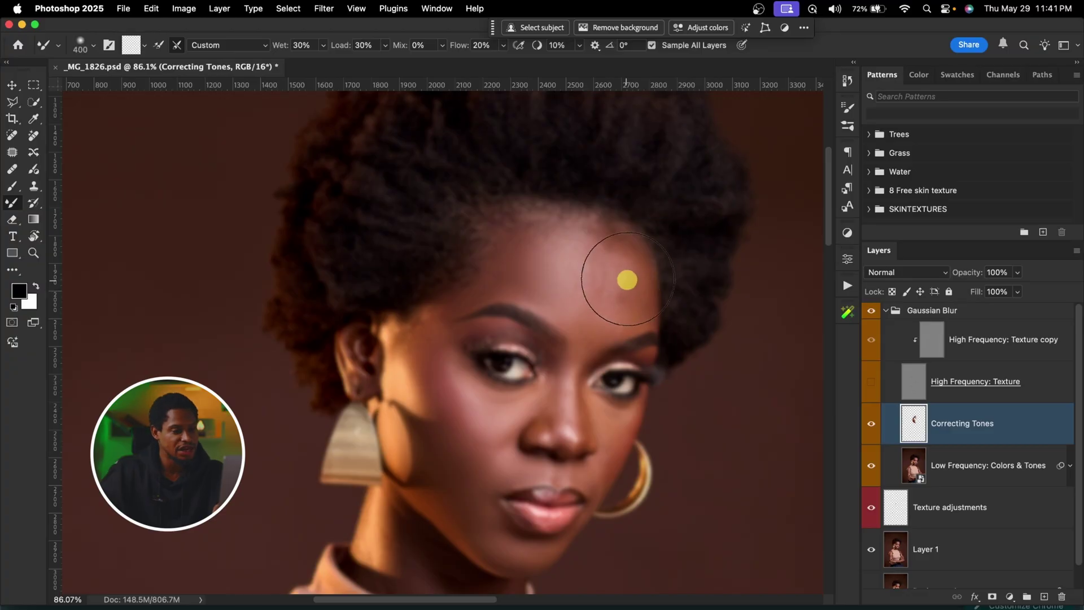
key(bracketleft)
key(bracketleft)
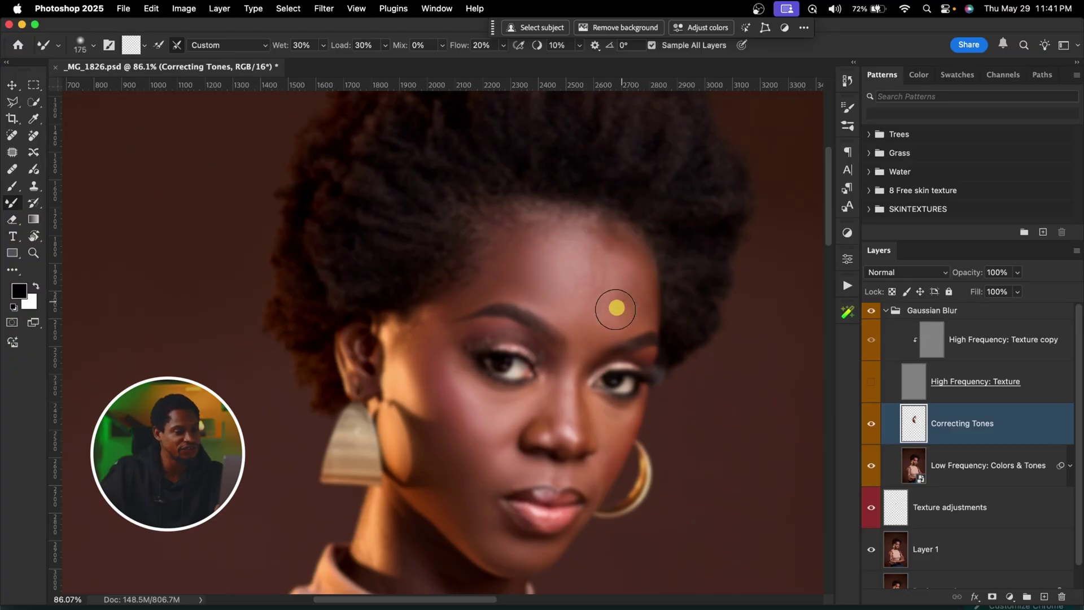
mouse_move(627, 282)
mouse_down()
mouse_move(609, 252)
mouse_move(618, 300)
mouse_move(614, 250)
mouse_up()
key(bracketright)
key(bracketright)
key(bracketright)
key(bracketright)
key(bracketright)
scroll(593, 348, down, 5)
key(bracketleft)
key(bracketleft)
key(bracketleft)
key(bracketleft)
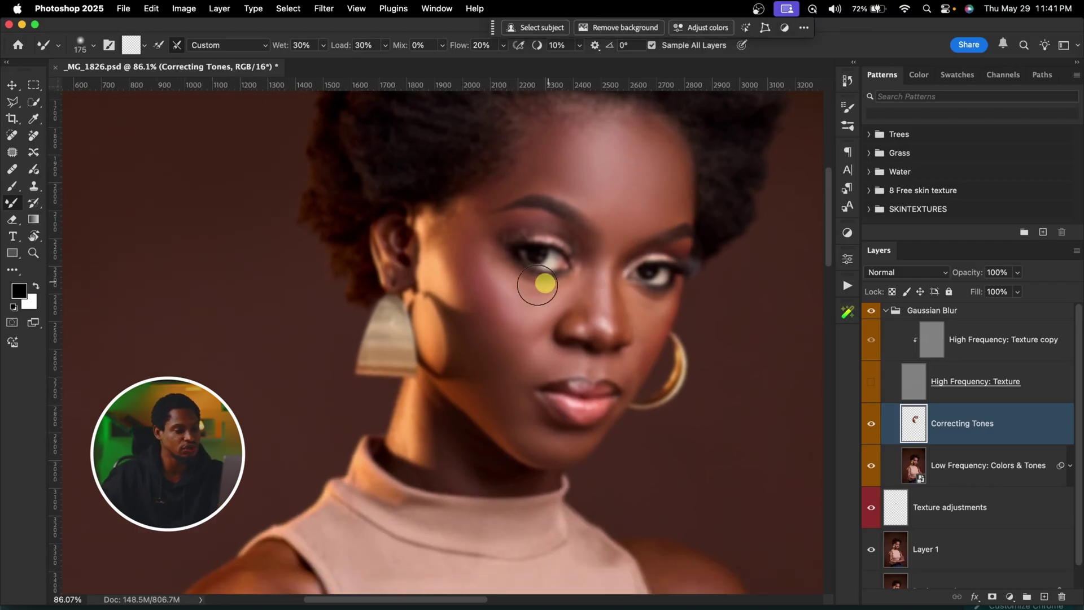
key(bracketright)
key(bracketright)
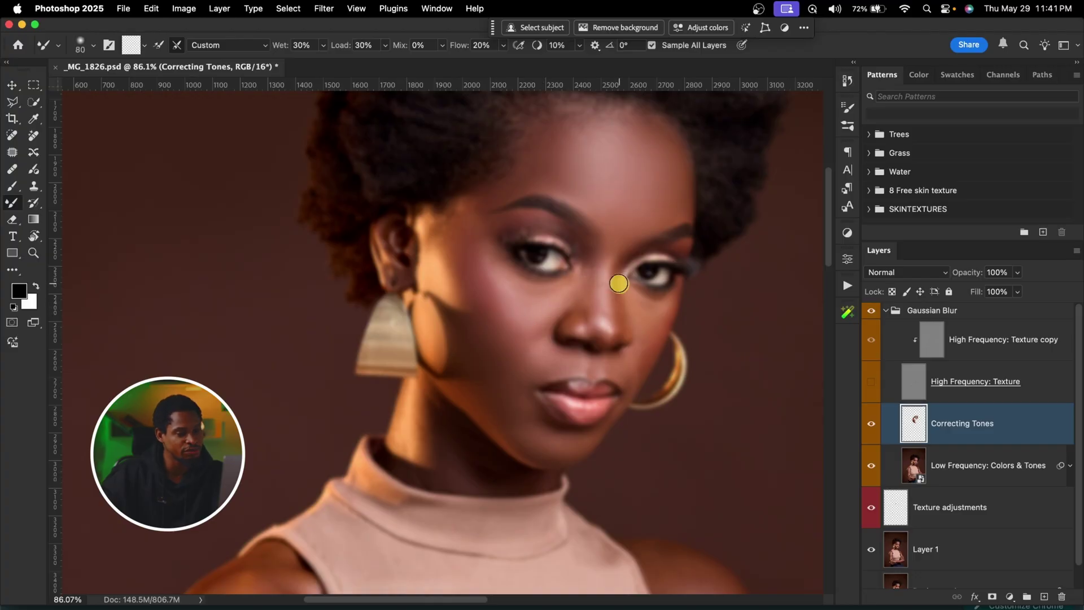
key(bracketright)
key(bracketright)
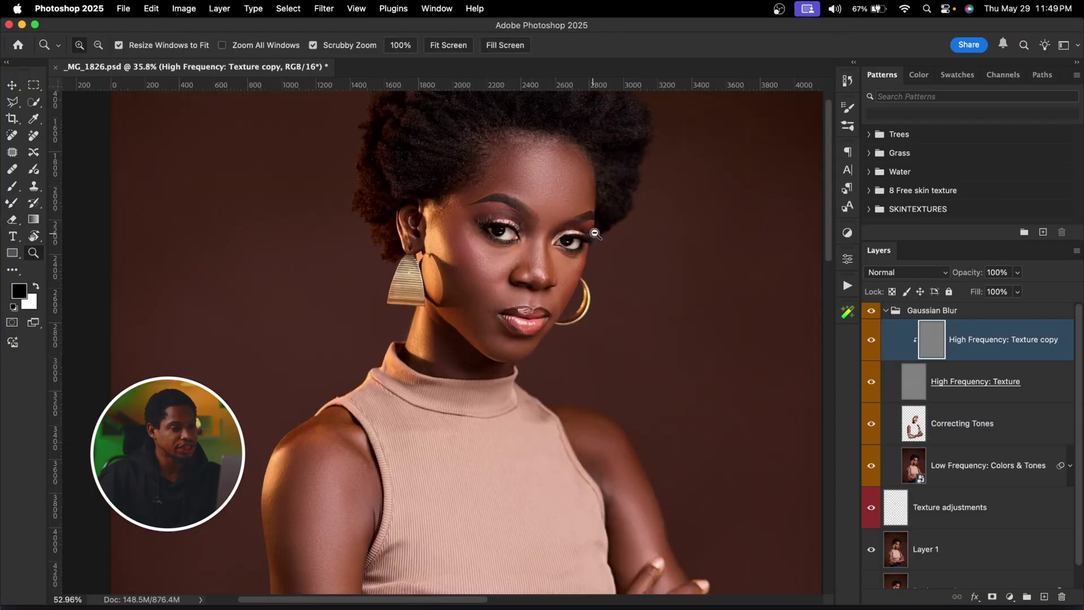
drag(595, 234, 587, 233)
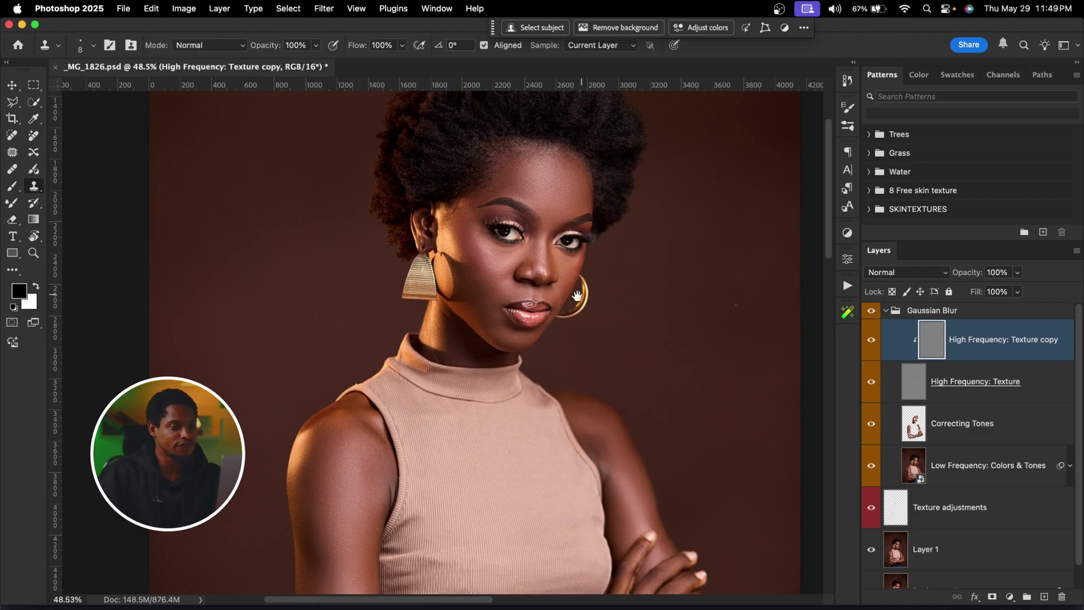
- Toggle the Gaussian Blur group off and on, viewing the whole figure and then the face, for before/after
drag(583, 293, 593, 273)
click(867, 312)
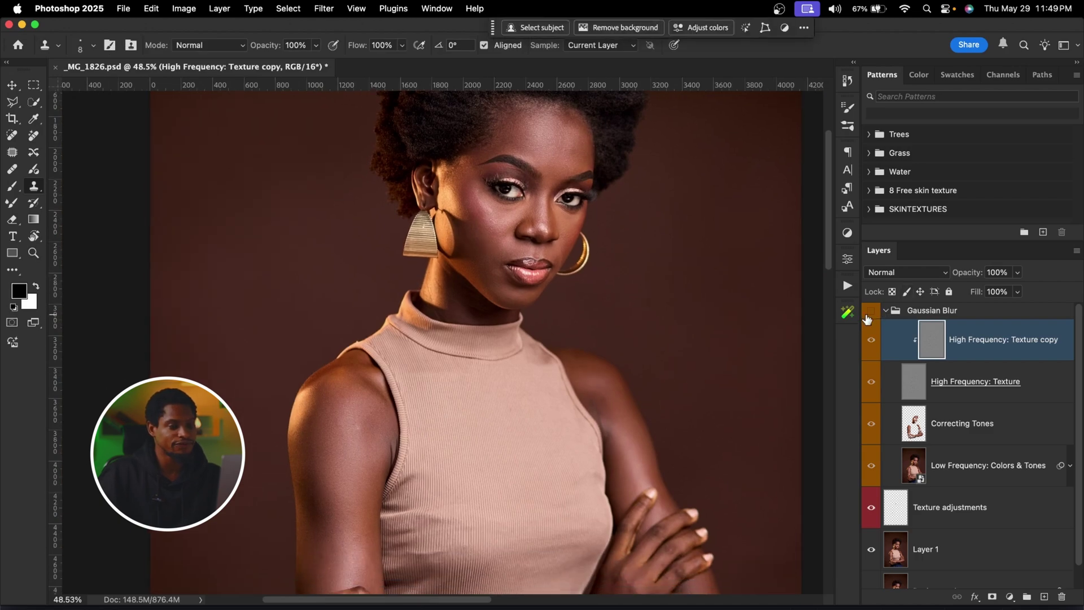
click(873, 311)
key(z)
scroll(564, 333, down, 4)
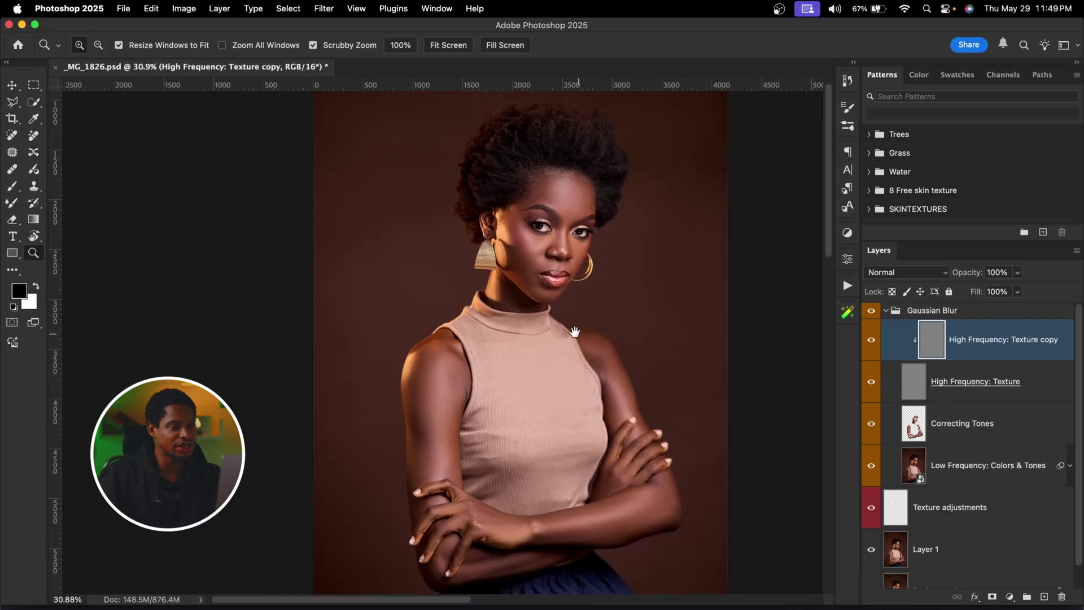
drag(555, 330, 554, 329)
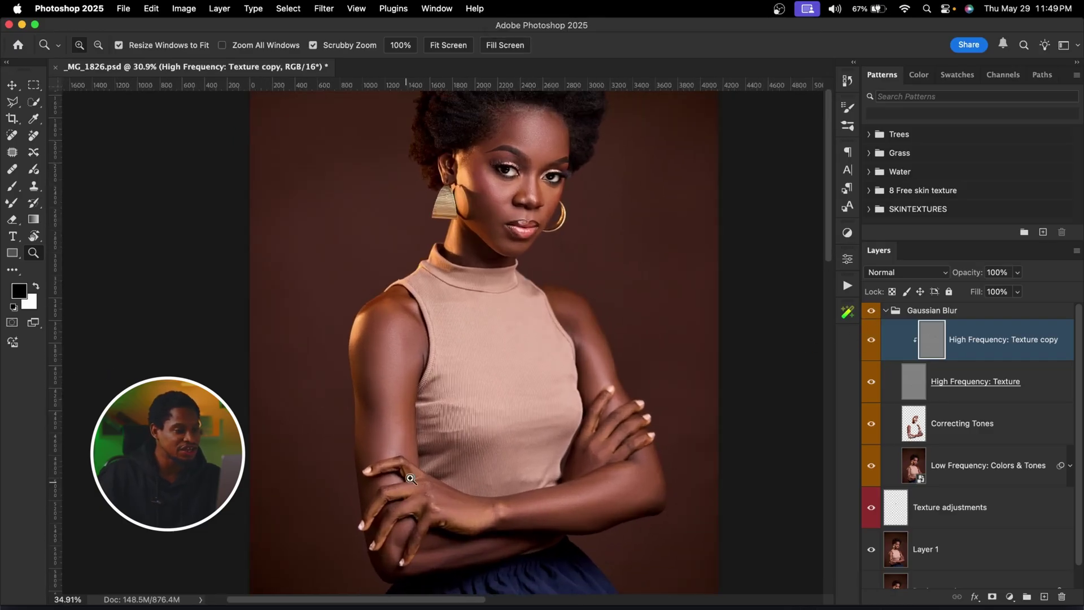
scroll(508, 440, up, 5)
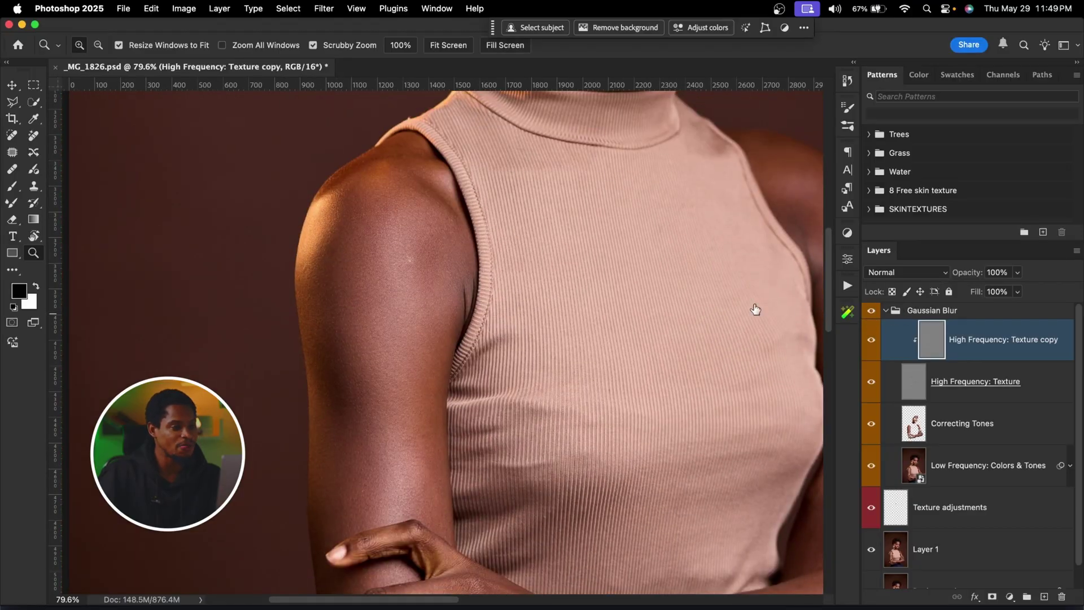
drag(621, 240, 581, 421)
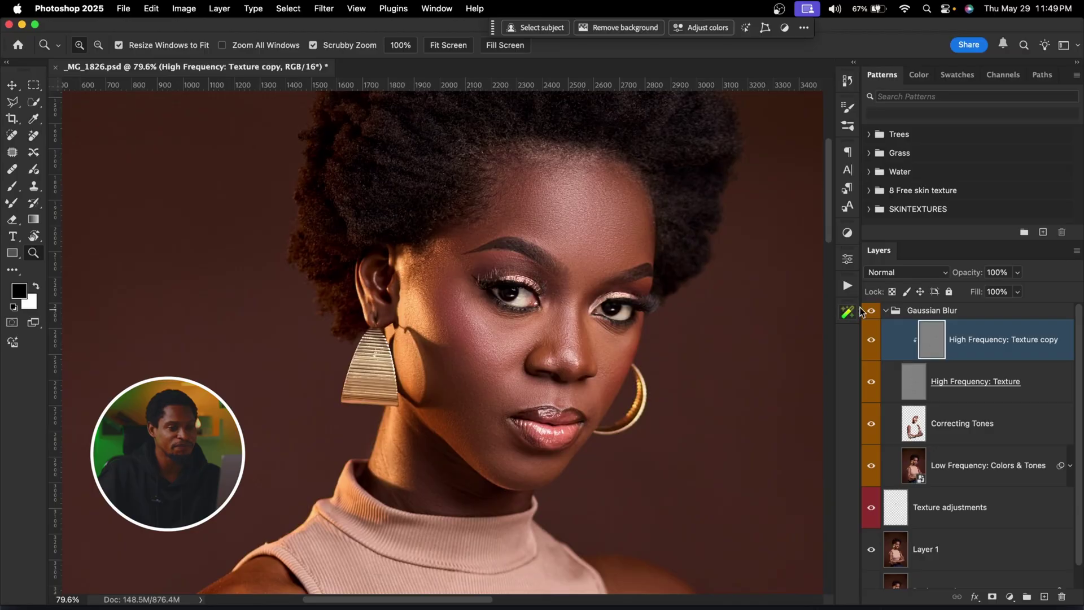
click(871, 313)
click(871, 313)
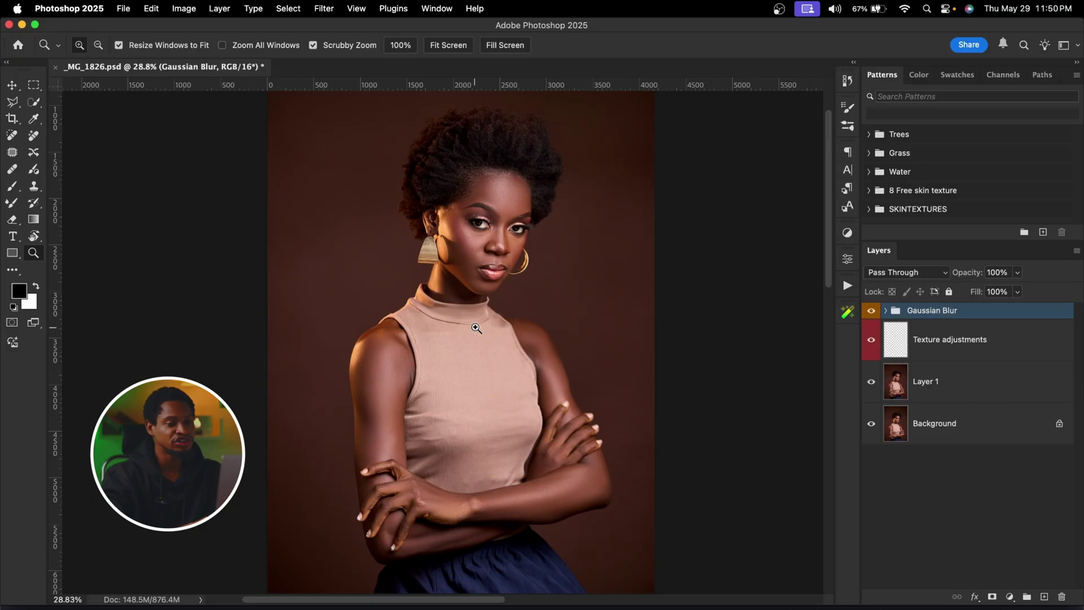
- Create the Global dodge-and-burn layers from the Williams Academy retouching panel
click(847, 313)
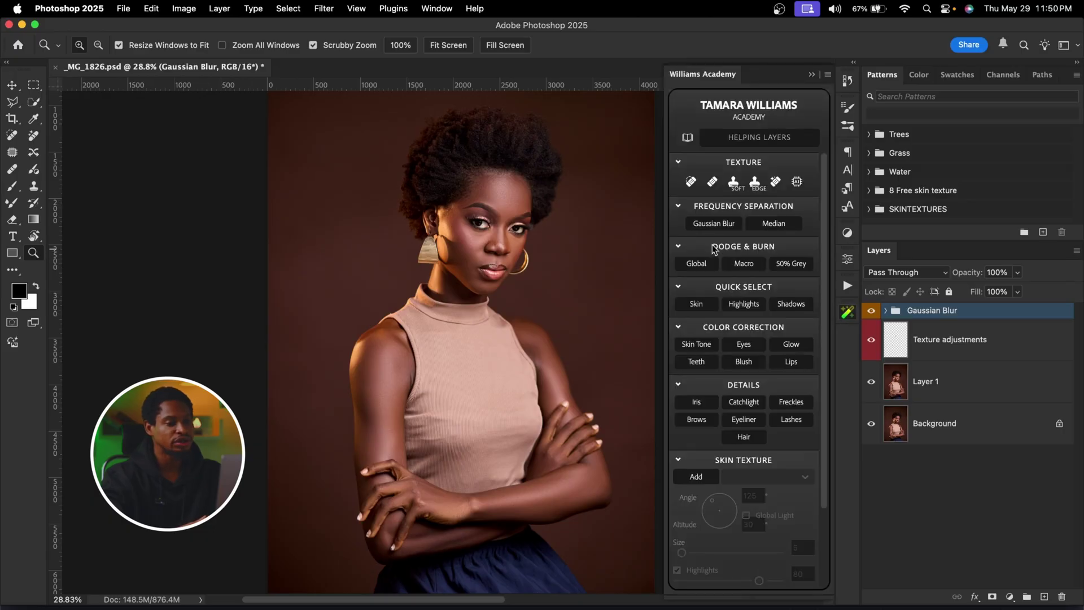
click(689, 265)
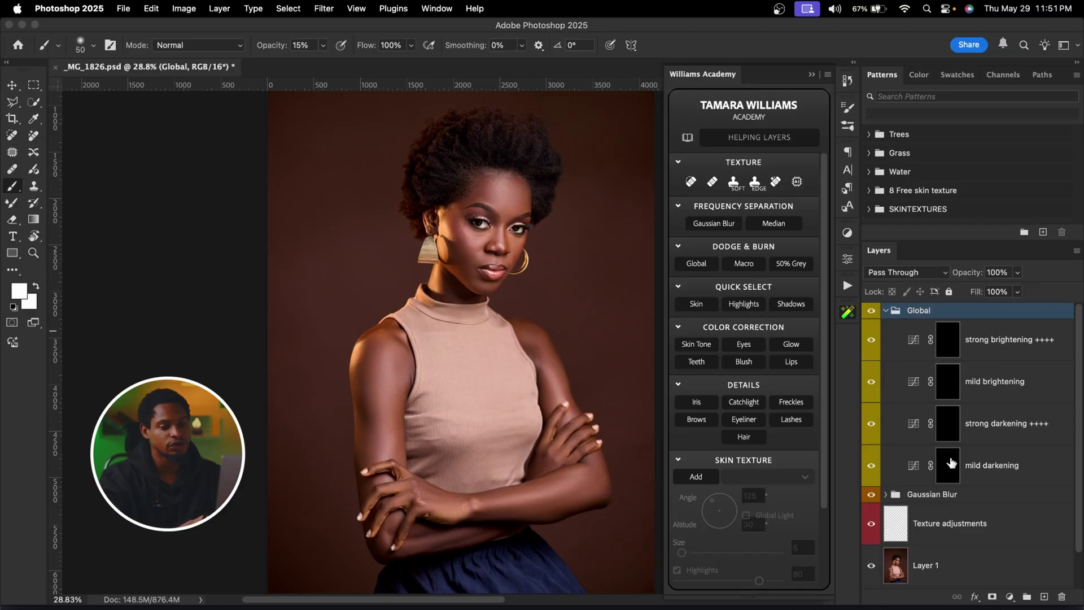
click(811, 75)
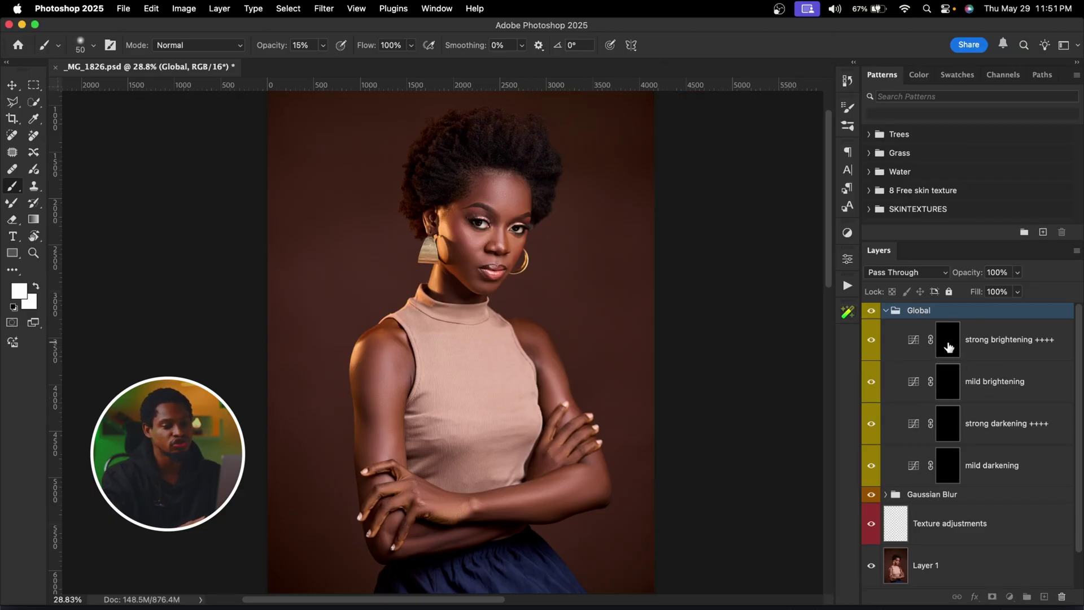
- Target the strong brightening ++++ mask and set white as the foreground colour
click(951, 344)
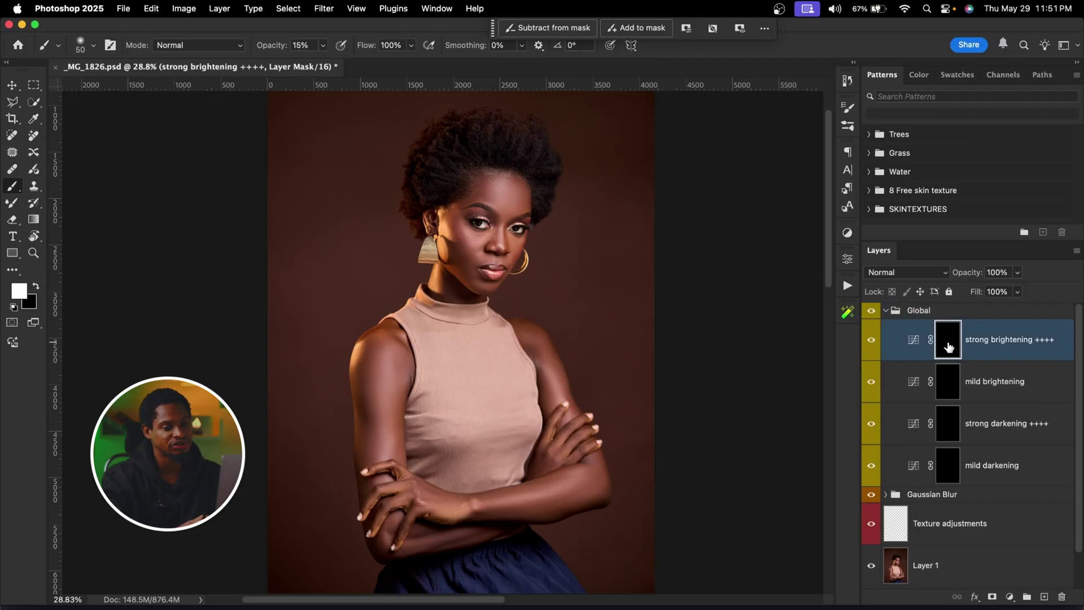
click(35, 287)
click(13, 308)
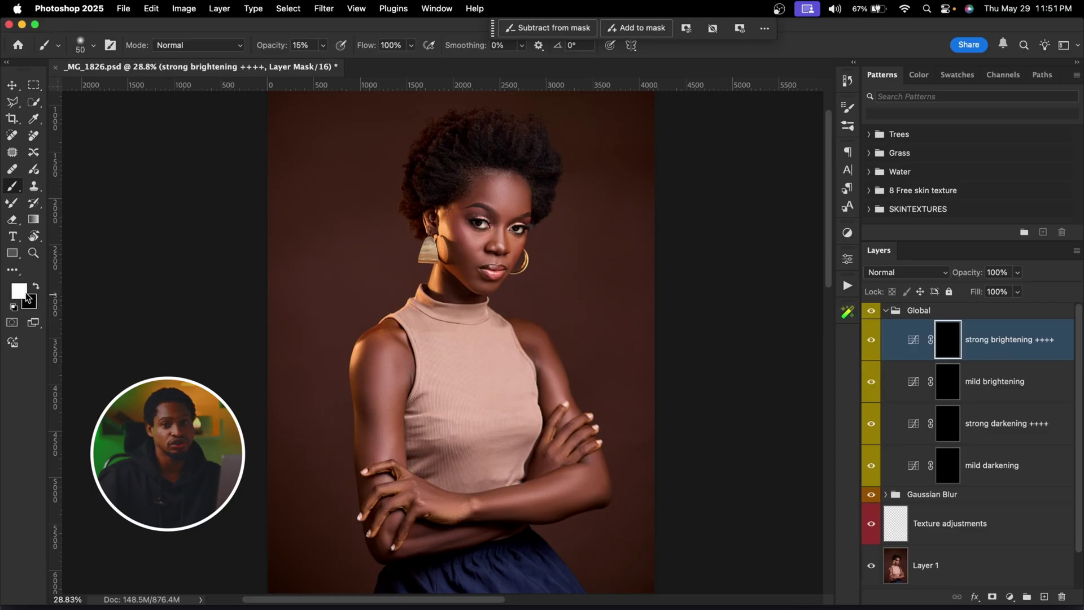
- Zoom in on the face and set the Brush opacity to 100%
key(z)
click(510, 202)
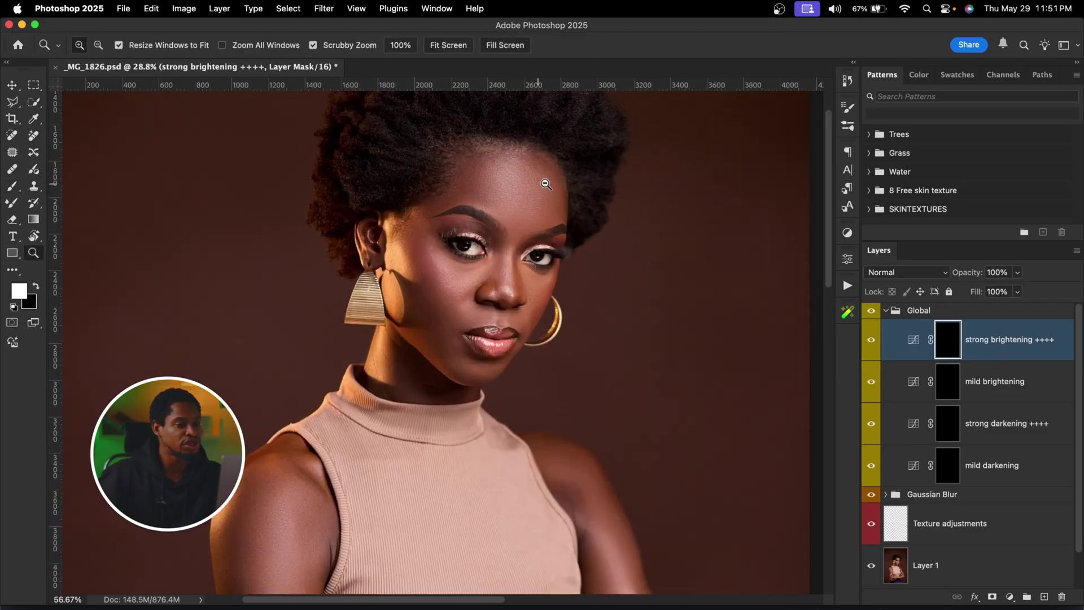
key(b)
click(324, 45)
drag(332, 62, 416, 45)
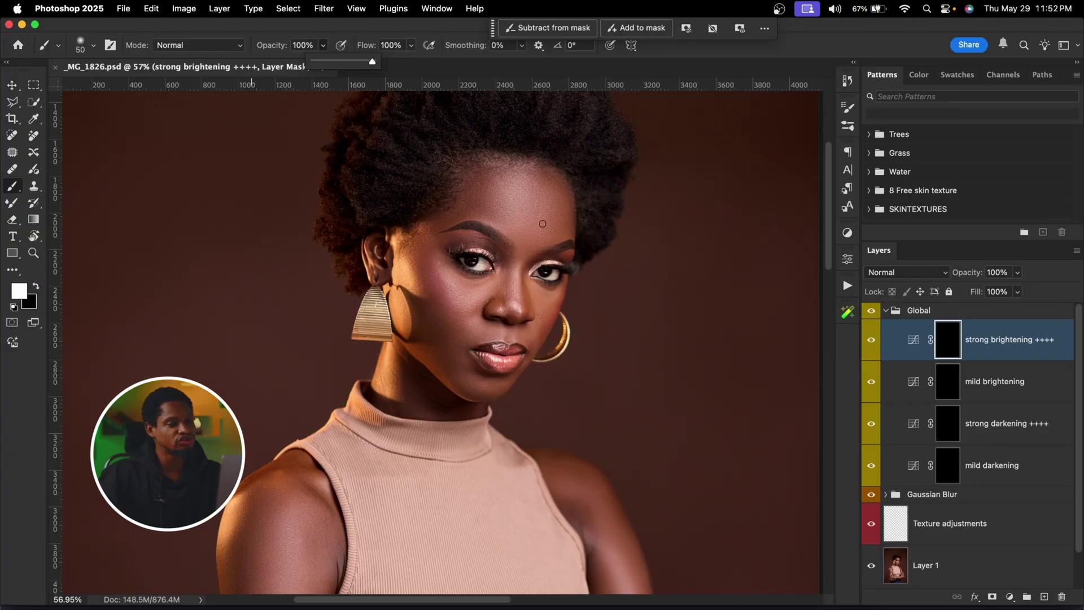
- Paint strong brightening strokes across the forehead
key(bracketright)
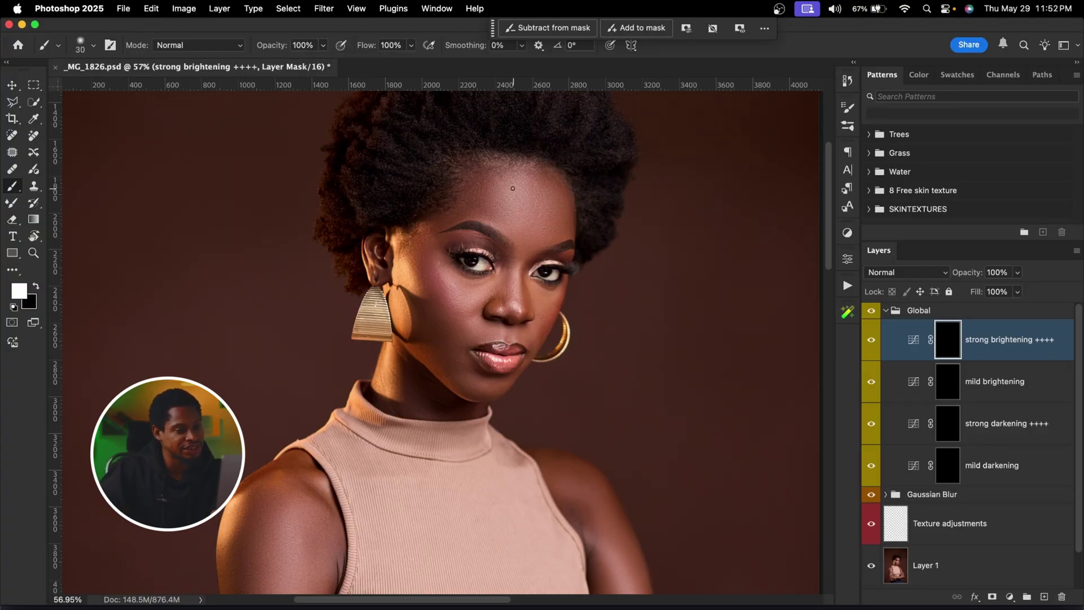
key(bracketright)
mouse_move(506, 196)
mouse_down()
mouse_move(532, 196)
mouse_move(534, 210)
mouse_up()
drag(505, 218, 530, 218)
- Brighten both cheeks with white strokes on the strong brightening mask
key(bracketleft)
super+drag(509, 276, 529, 273)
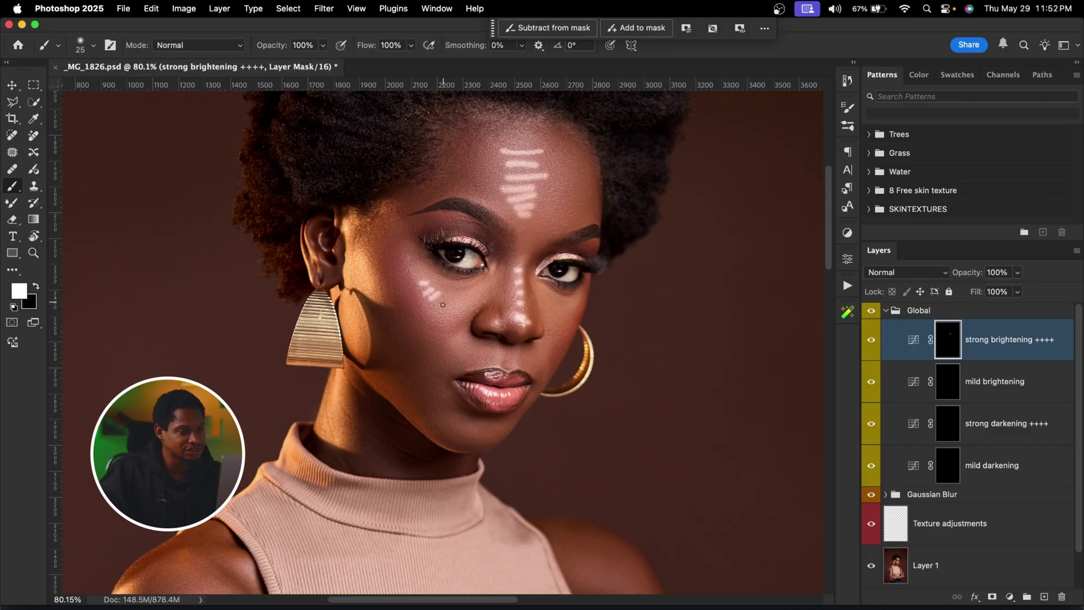
drag(437, 302, 445, 313)
drag(448, 301, 460, 318)
drag(538, 293, 564, 311)
drag(545, 312, 560, 319)
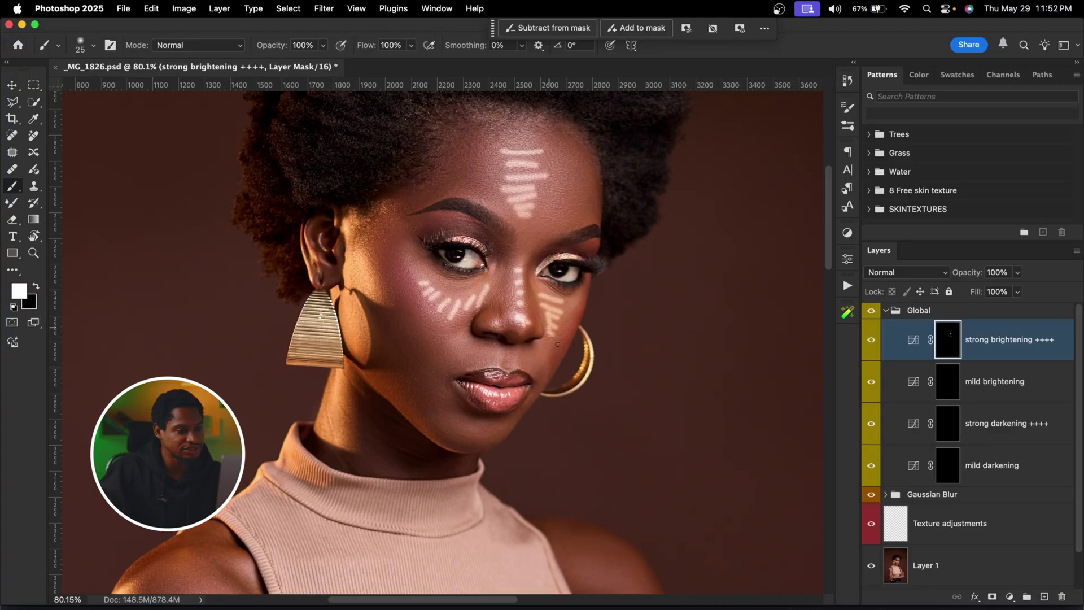
- Brighten the lips and the cheek beside the ear and earring
key([)
mouse_move(487, 374)
mouse_down()
mouse_move(498, 374)
mouse_move(502, 397)
mouse_up()
key(bracketright)
key(bracketright)
mouse_move(346, 253)
mouse_down()
mouse_move(371, 262)
mouse_move(369, 284)
mouse_up()
key(bracketright)
key(bracketright)
mouse_move(347, 324)
mouse_down()
mouse_move(362, 320)
mouse_move(370, 342)
mouse_move(361, 314)
mouse_up()
- Paint bright dashes down the upper arm and along the right arm and forearm
key([)
drag(489, 312, 565, 181)
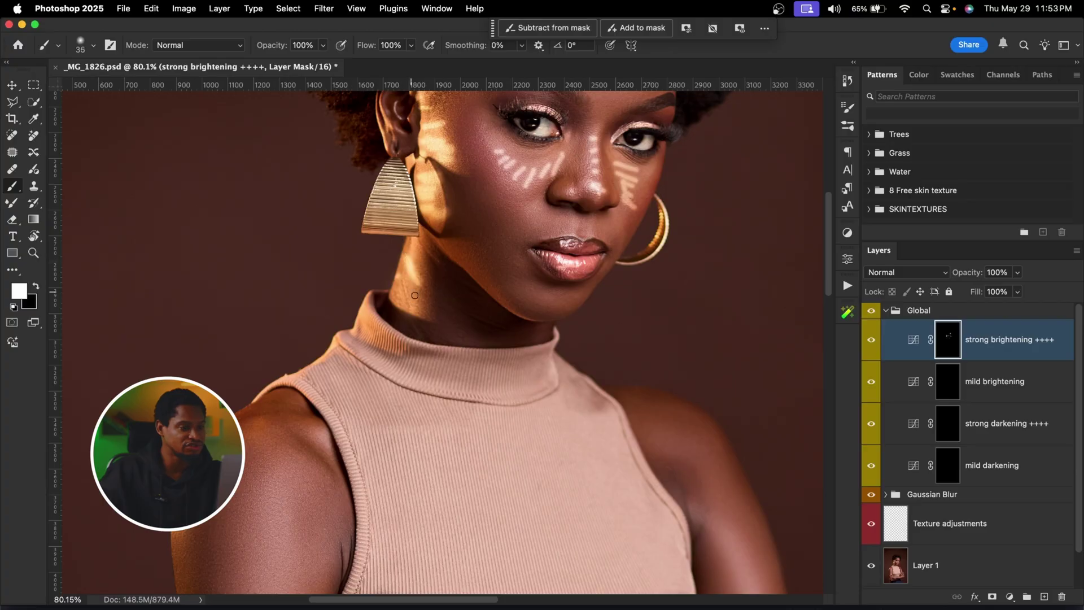
key(bracketright)
scroll(418, 316, down, 3)
key(bracketleft)
key(bracketleft)
key(bracketleft)
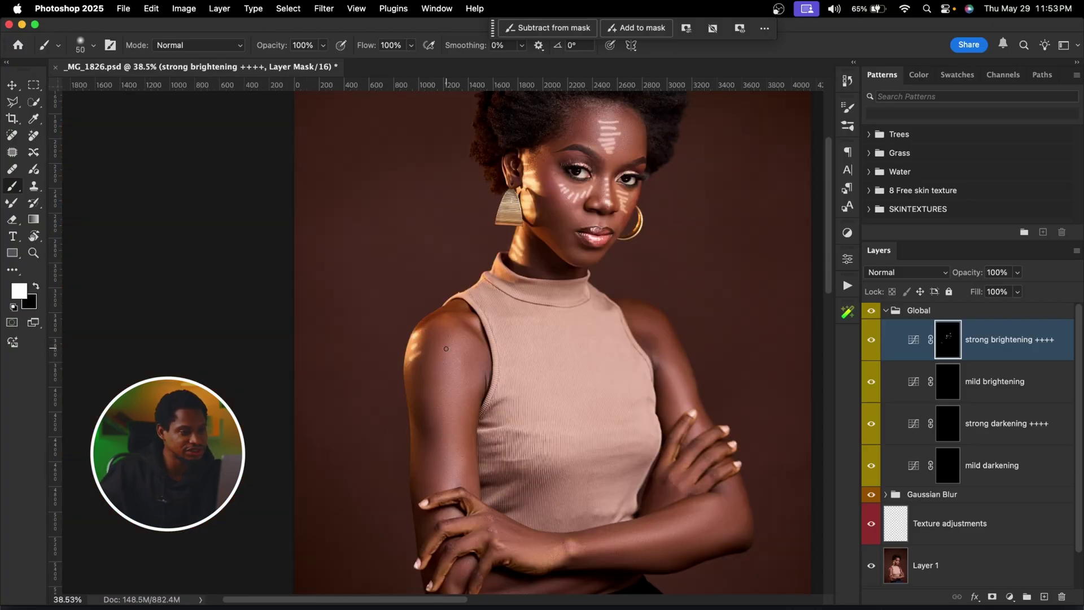
key(bracketright)
mouse_move(463, 346)
mouse_down()
mouse_move(447, 362)
mouse_move(453, 474)
mouse_up()
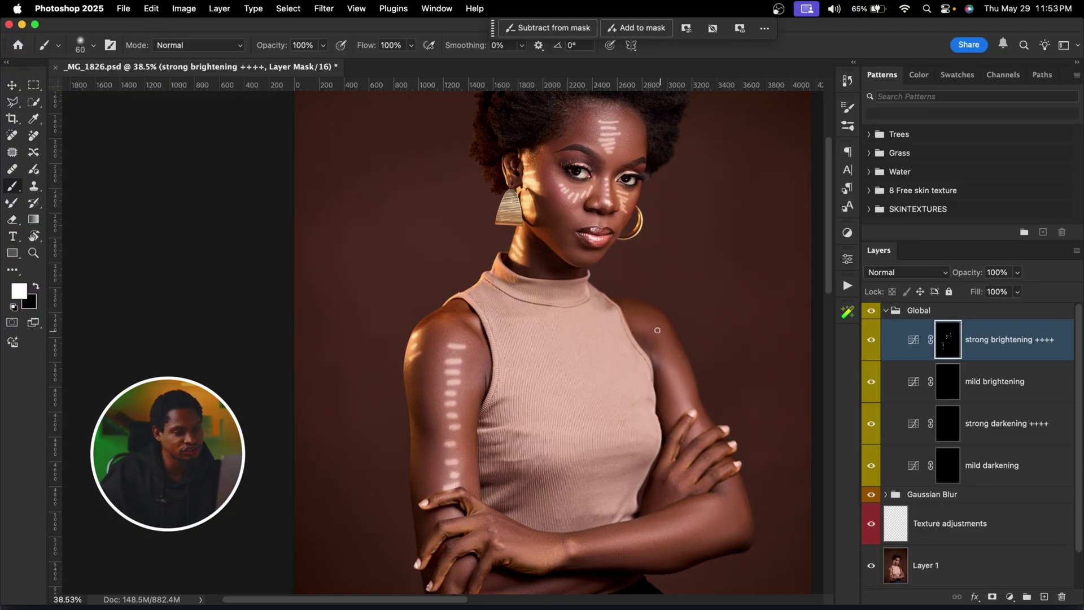
drag(681, 402, 697, 408)
drag(746, 520, 799, 394)
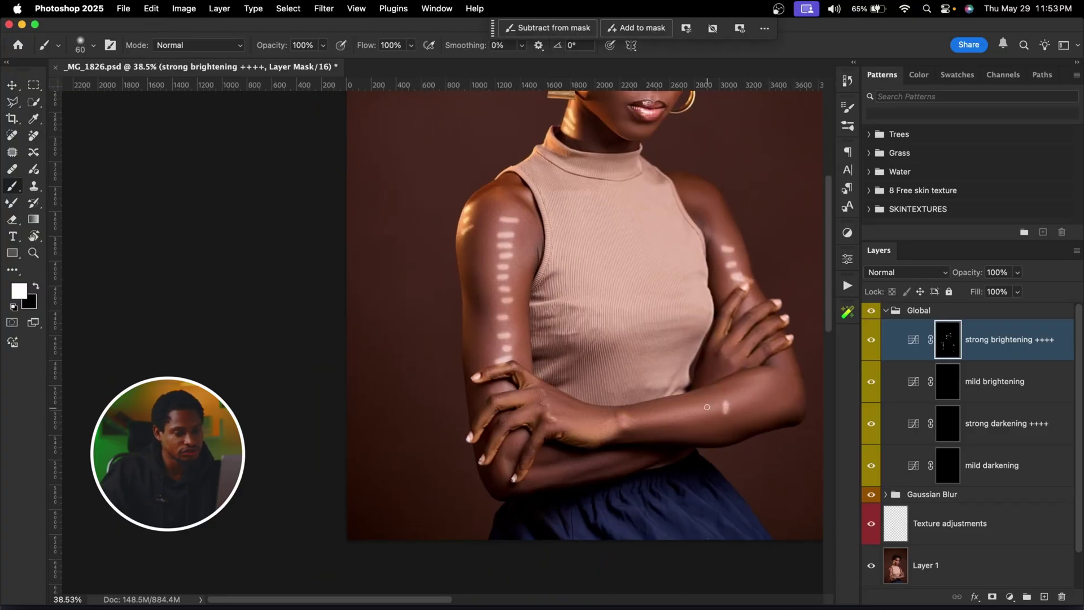
drag(640, 418, 617, 423)
scroll(574, 447, up, 10)
scroll(573, 447, right, 4)
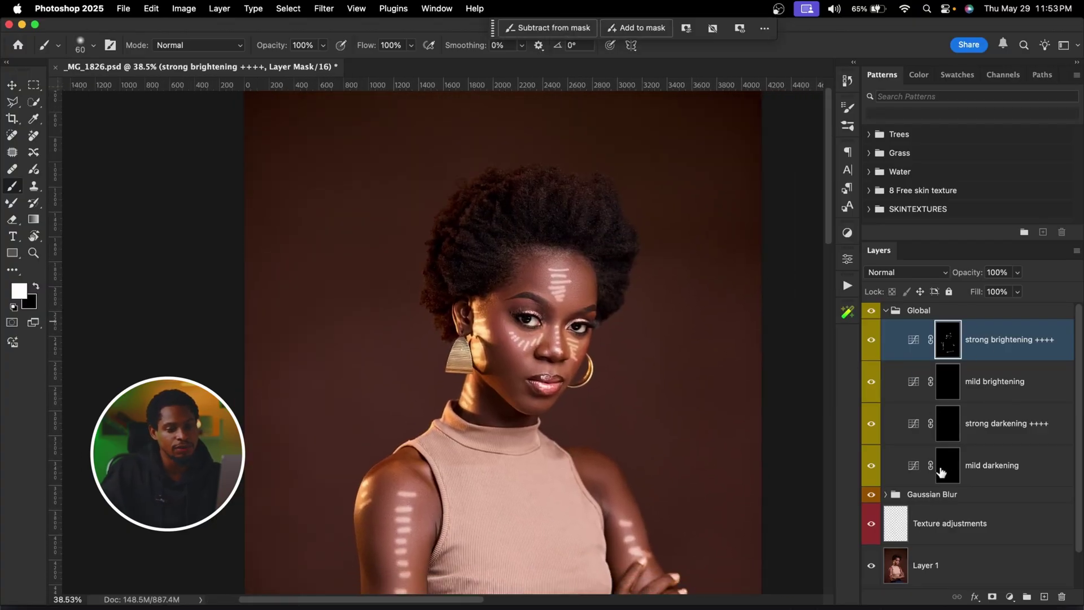
- Target the strong darkening ++++ mask, zoom into the face, and darken the left forehead
click(948, 424)
key(super+space)
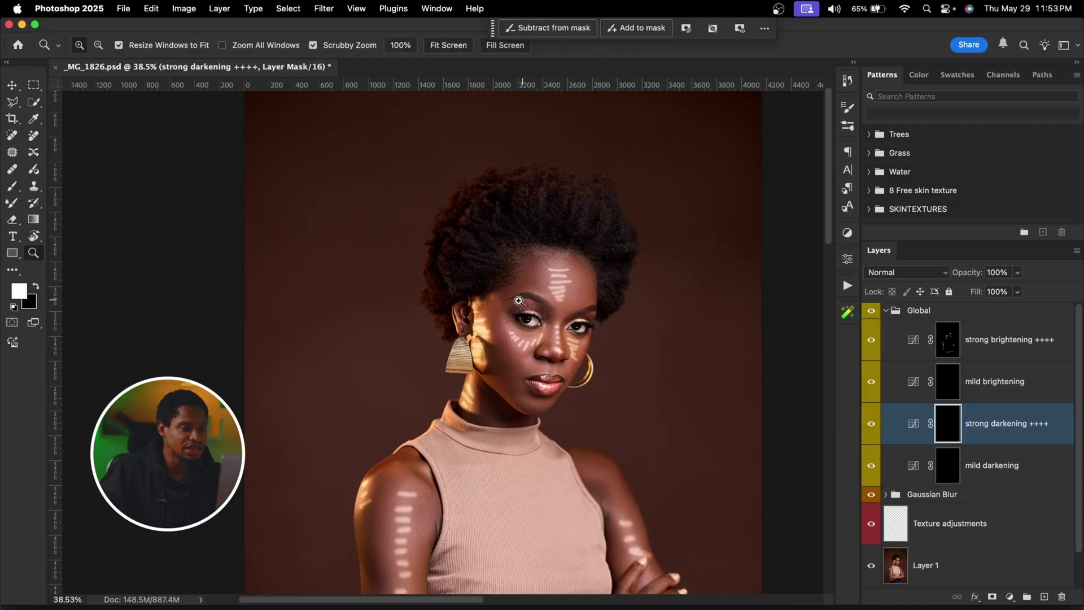
drag(518, 305, 553, 302)
key(bracketleft)
key(bracketleft)
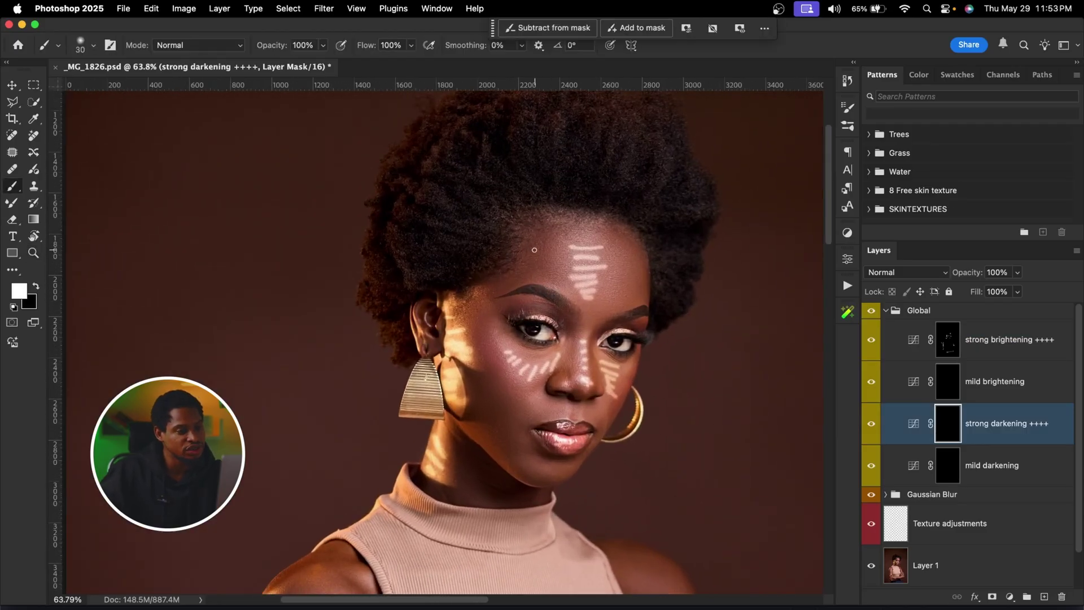
mouse_move(527, 239)
mouse_down()
mouse_move(523, 265)
mouse_move(544, 259)
mouse_up()
- Paint dark strokes over the forehead, left temple, nose bridge, left cheek and right temple
key(bracketright)
key(bracketleft)
key(bracketright)
mouse_move(521, 275)
mouse_down()
mouse_move(552, 257)
mouse_move(485, 288)
mouse_up()
drag(511, 287, 490, 297)
key(bracketleft)
key(bracketleft)
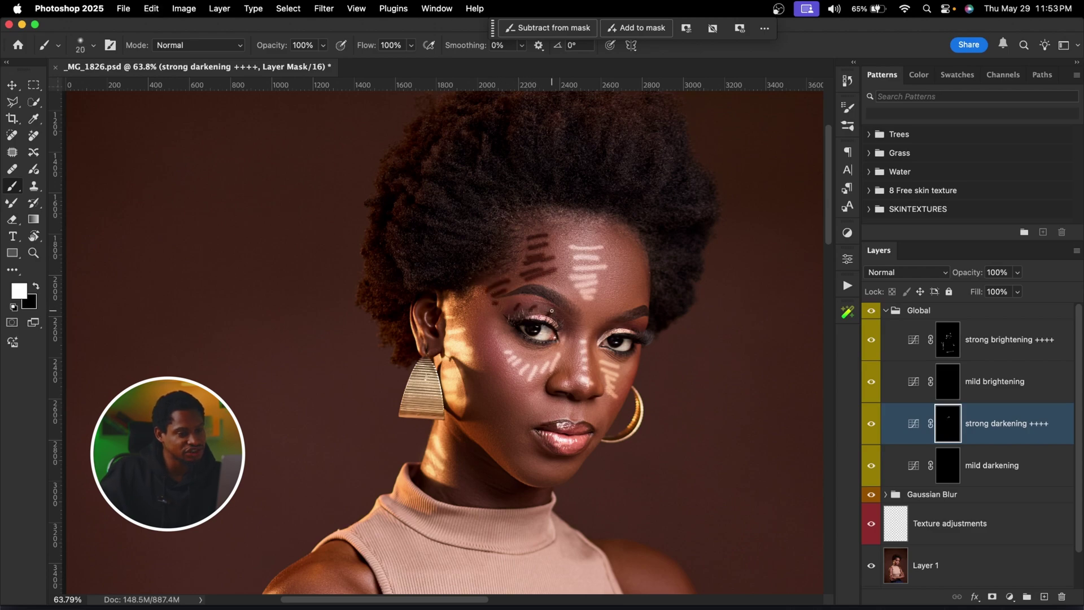
drag(579, 343, 569, 353)
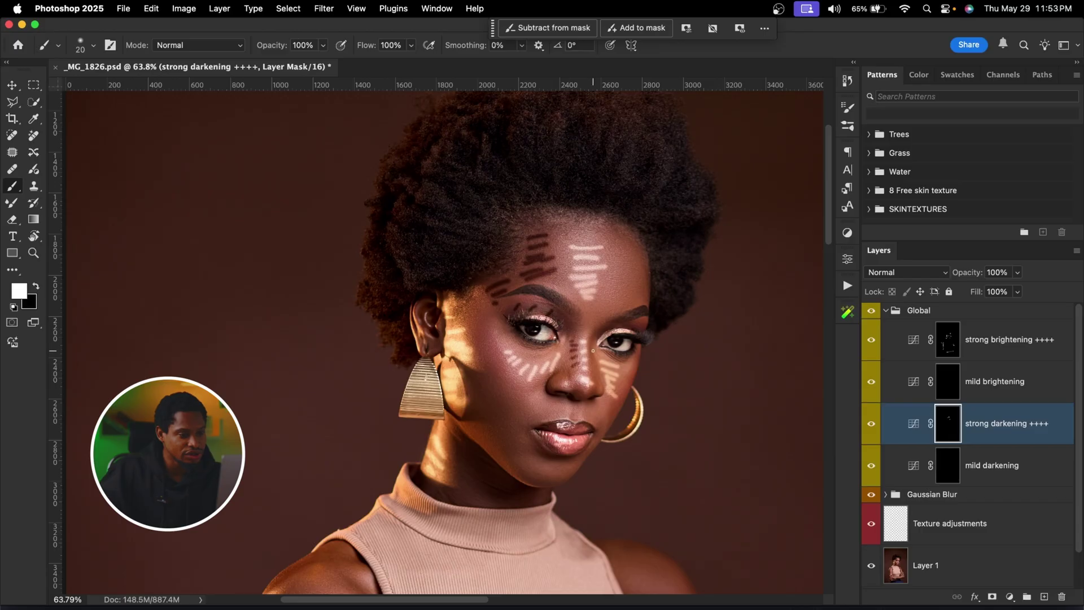
drag(480, 338, 515, 402)
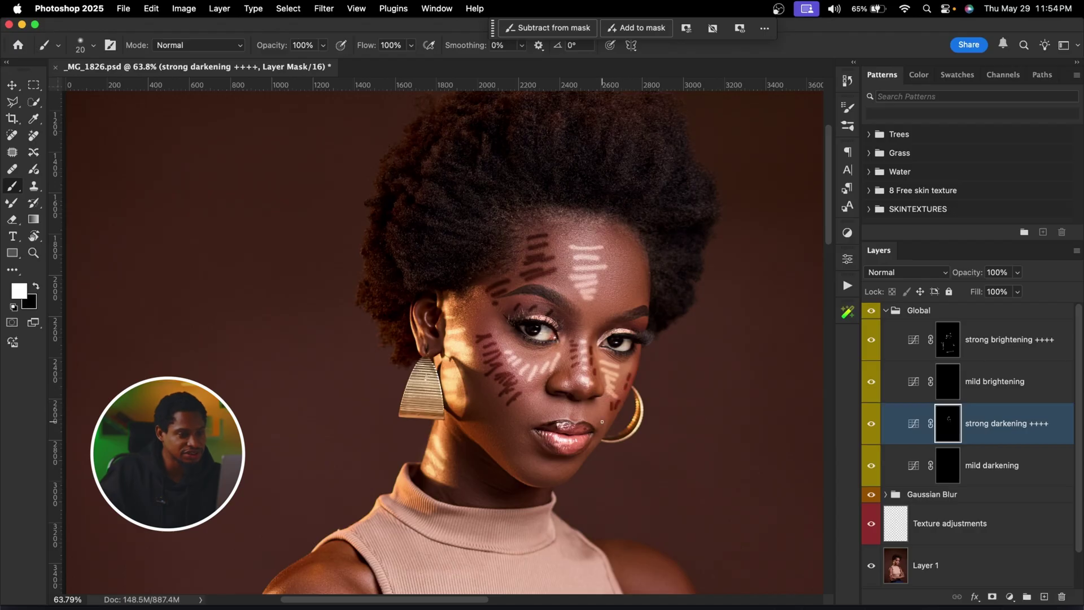
scroll(622, 234, down, 5)
scroll(623, 234, up, 4)
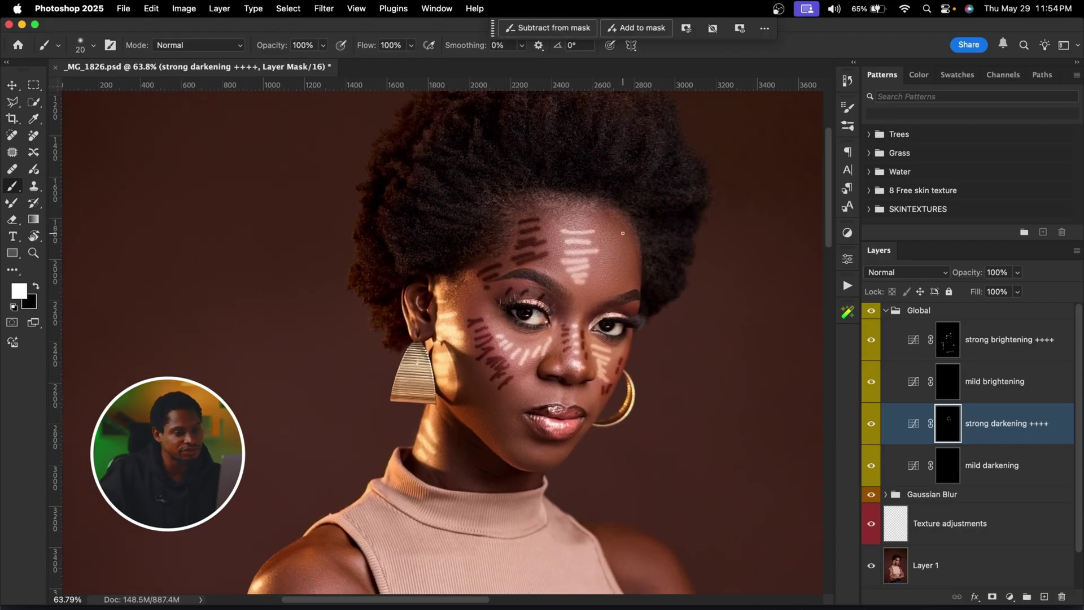
drag(621, 269, 627, 280)
- Darken both the left and right edges of the left upper arm
scroll(598, 209, down, 10)
scroll(576, 176, left, 3)
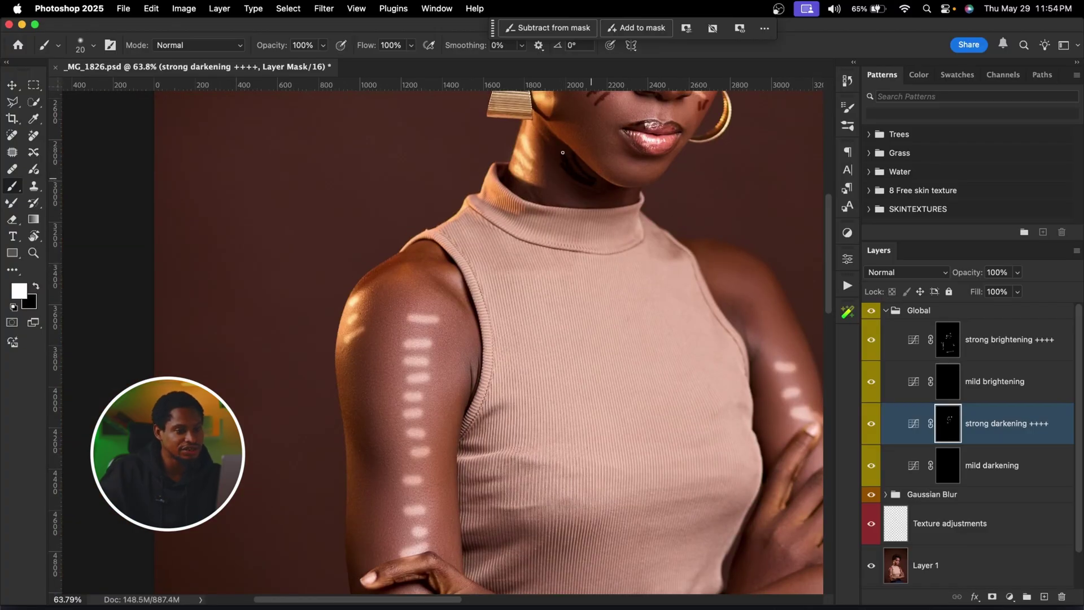
scroll(655, 260, down, 5)
scroll(655, 260, left, 1)
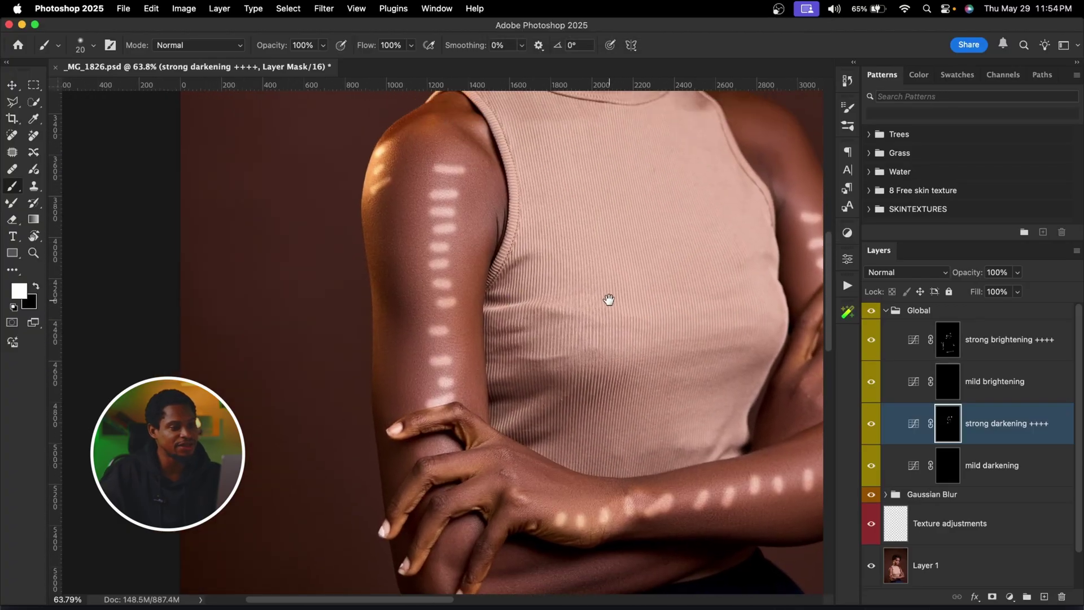
key(bracketright)
key(bracketright)
key(bracketright)
mouse_move(376, 205)
mouse_down()
mouse_move(394, 221)
mouse_move(387, 274)
mouse_move(404, 287)
mouse_move(390, 407)
mouse_move(404, 401)
mouse_move(385, 362)
mouse_move(401, 307)
mouse_up()
key(bracketright)
key(bracketleft)
drag(480, 260, 475, 382)
click(477, 393)
mouse_move(619, 439)
mouse_down()
mouse_move(535, 297)
mouse_move(509, 280)
mouse_up()
key(bracketright)
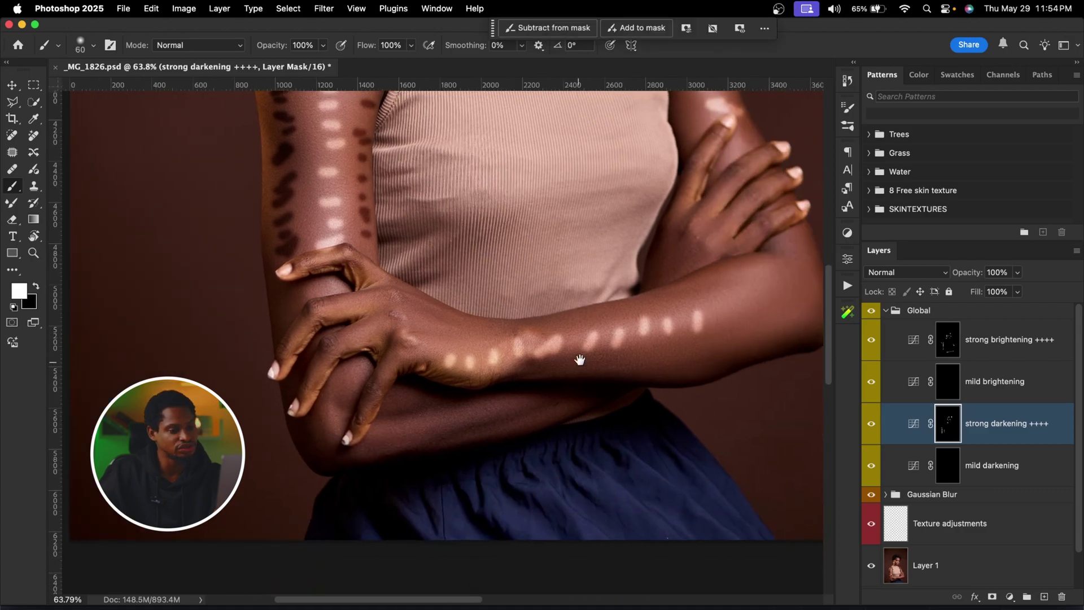
- Zoom out to the whole portrait and briefly open the mask properties
scroll(580, 359, up, 10)
scroll(580, 360, right, 3)
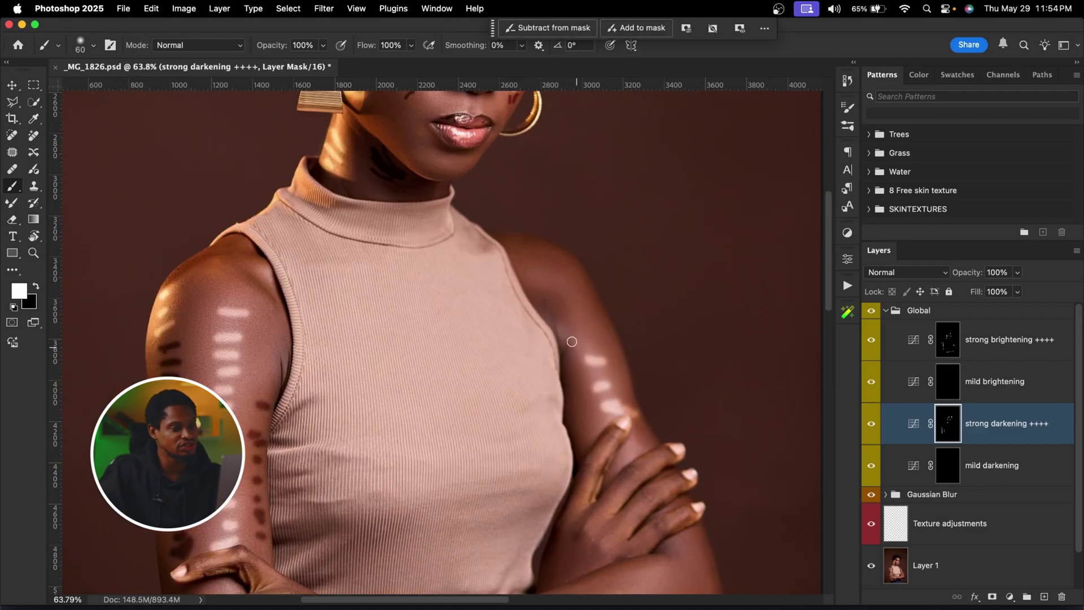
drag(562, 282, 497, 284)
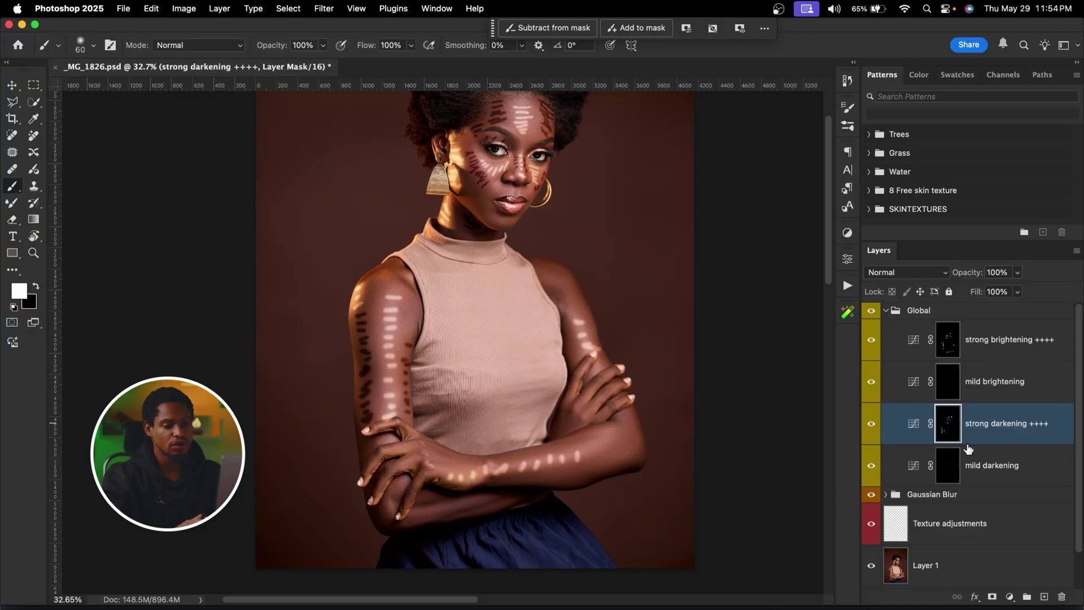
click(848, 258)
click(847, 258)
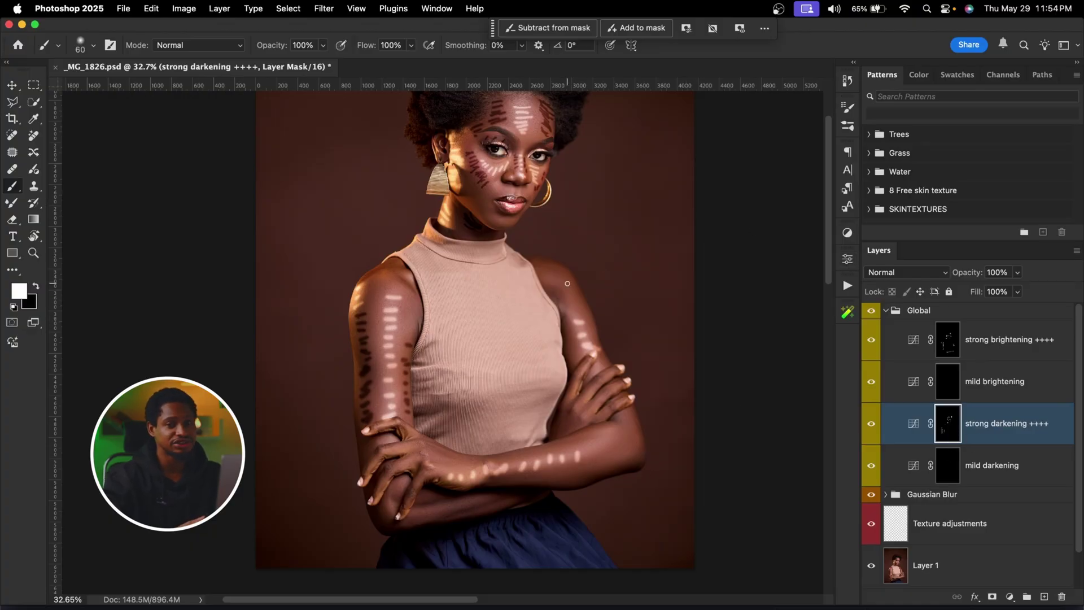
- Open the Properties panel and feather the strong darkening ++++ mask
click(435, 8)
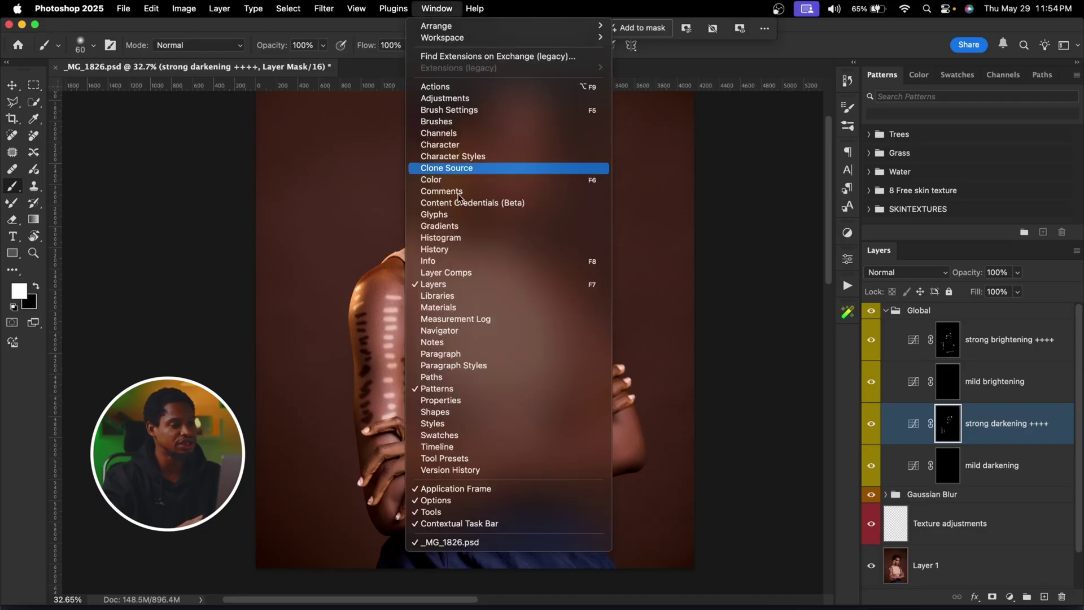
click(459, 400)
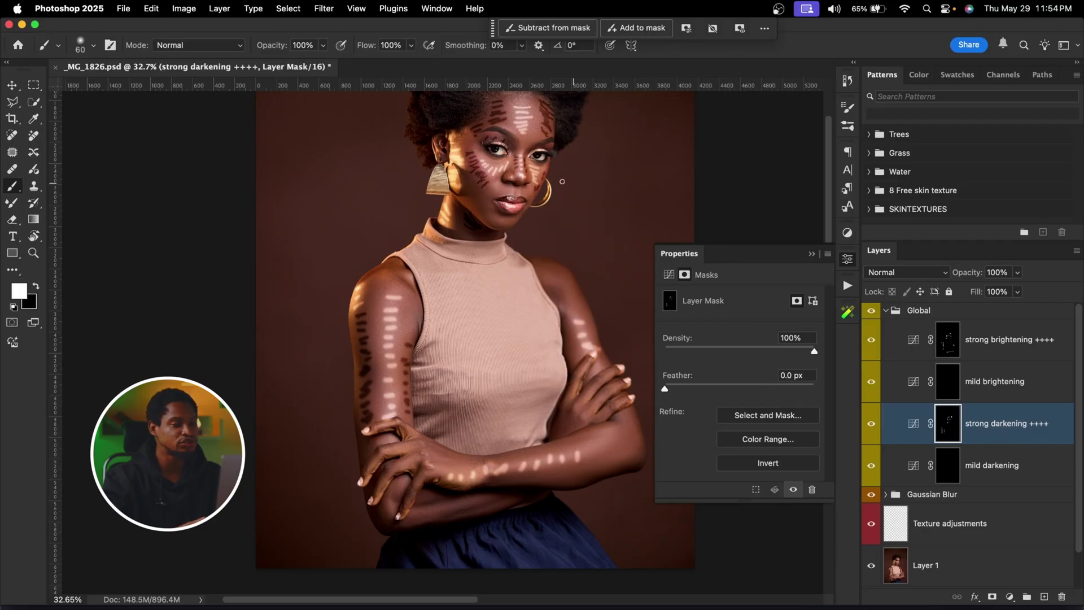
scroll(576, 190, right, 2)
scroll(577, 191, up, 2)
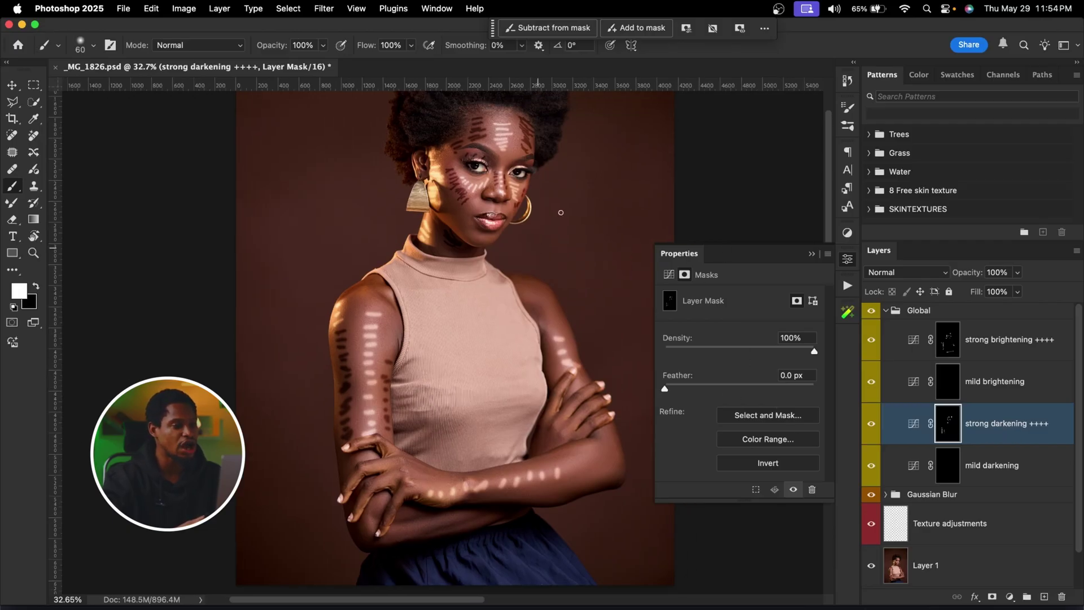
drag(668, 388, 749, 387)
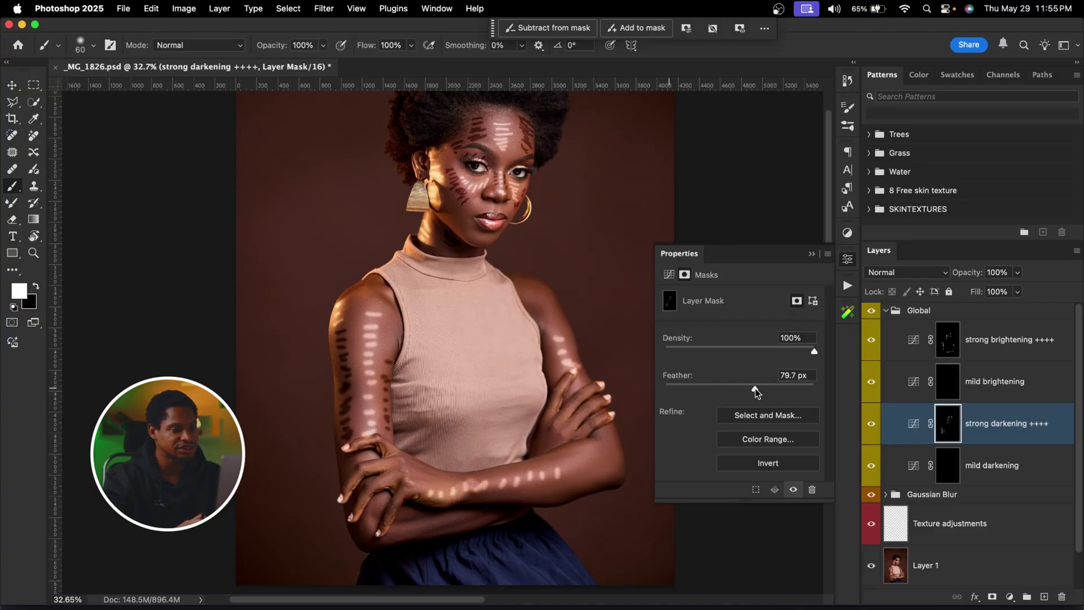
drag(755, 389, 588, 382)
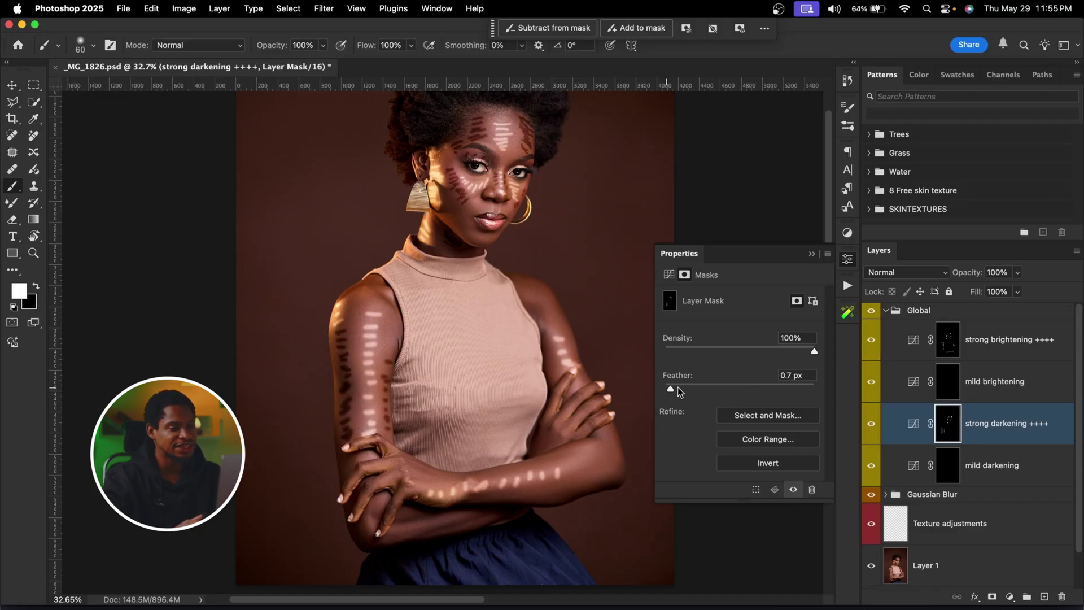
drag(716, 387, 749, 389)
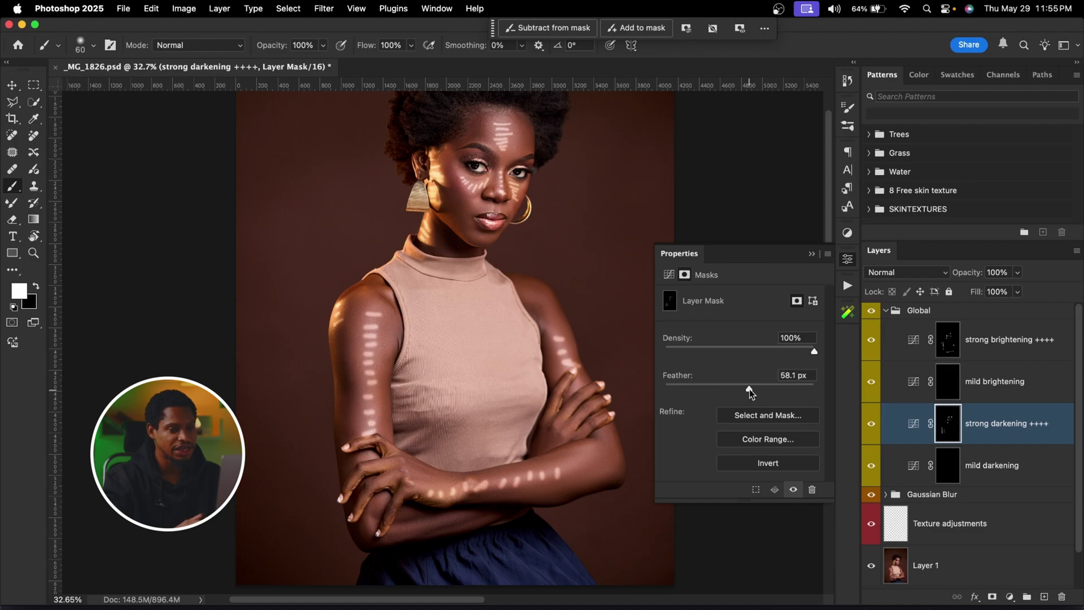
- Compare by toggling the strong darkening layer and raise its feather to 91.7 px
click(869, 427)
click(870, 427)
click(869, 427)
click(869, 427)
drag(748, 385, 758, 390)
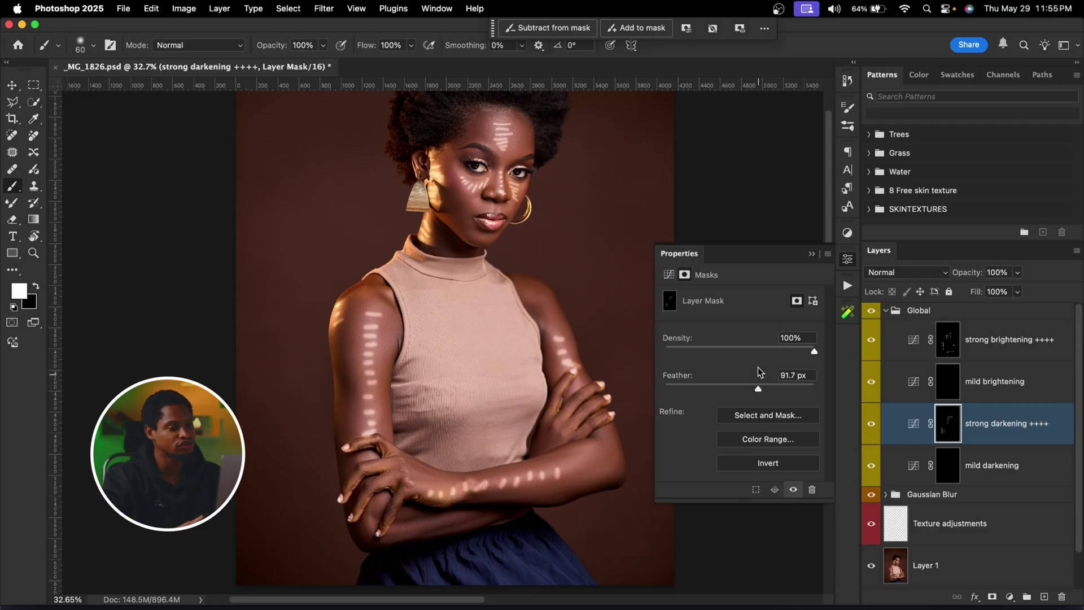
click(871, 427)
click(870, 427)
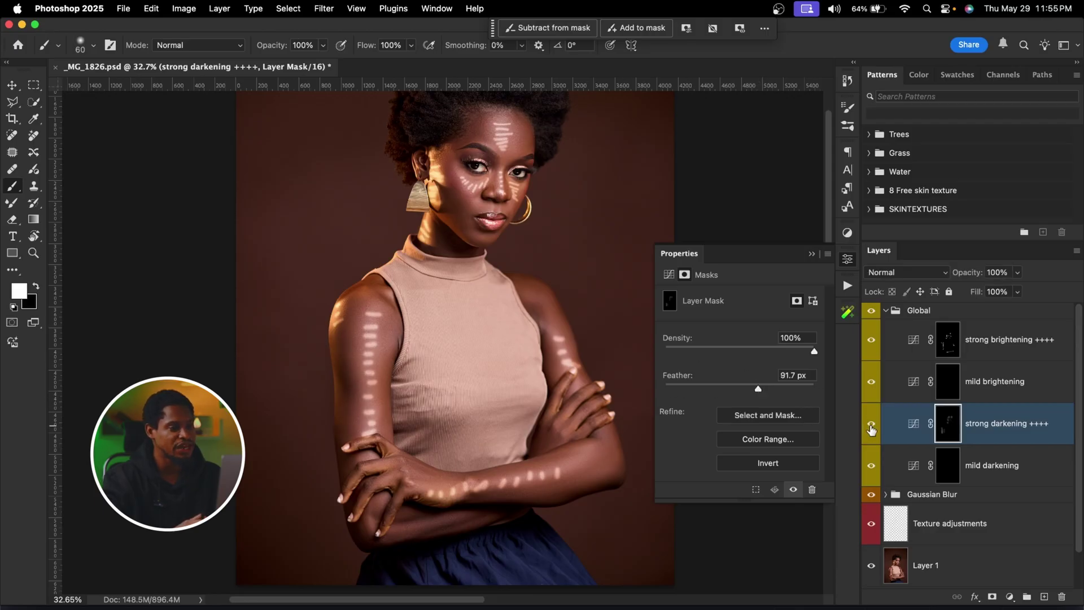
- Feather the strong brightening ++++ mask to 77.3 px and close Properties
click(947, 341)
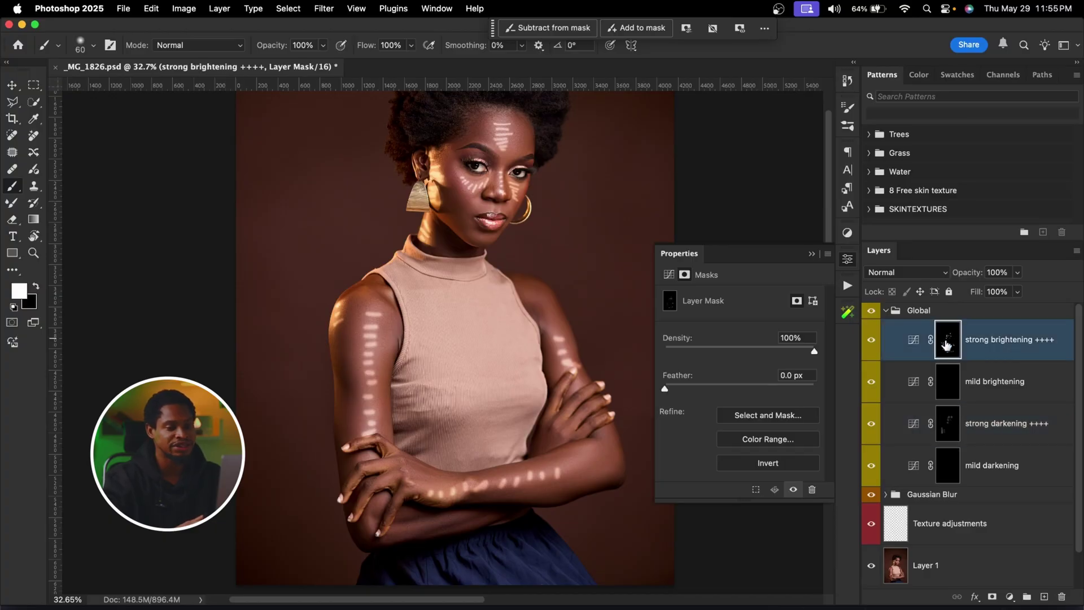
drag(666, 387, 754, 389)
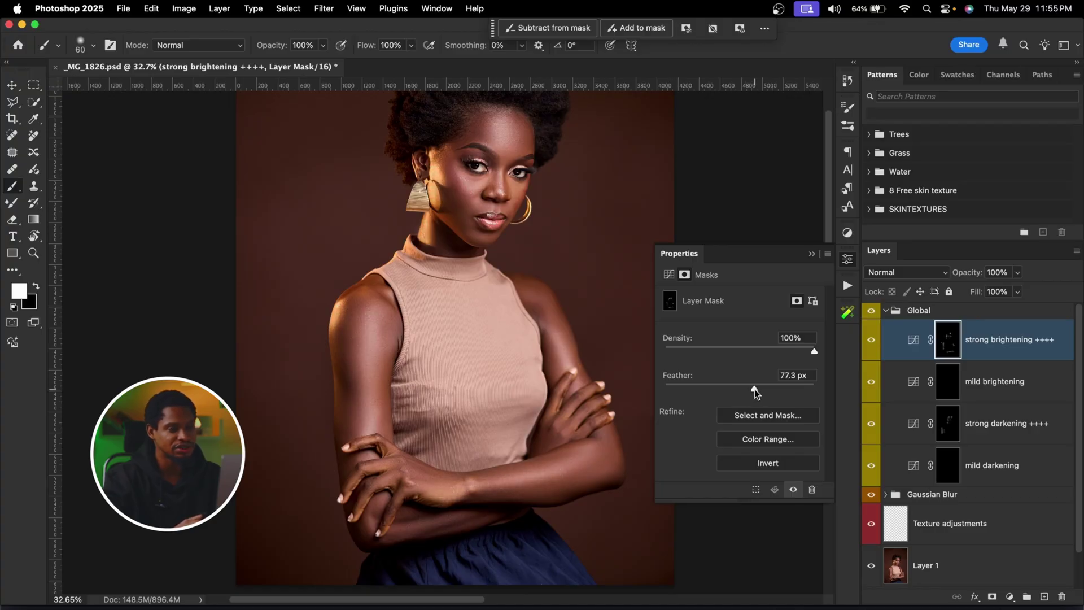
click(812, 253)
- Collapse the Global group and toggle its visibility twice to compare
click(886, 313)
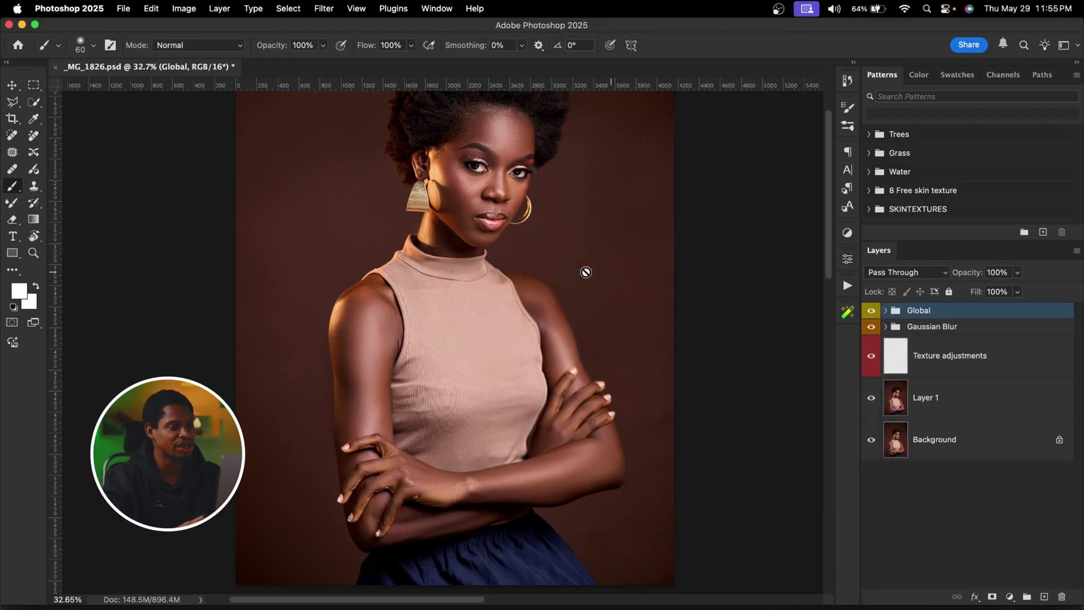
click(872, 314)
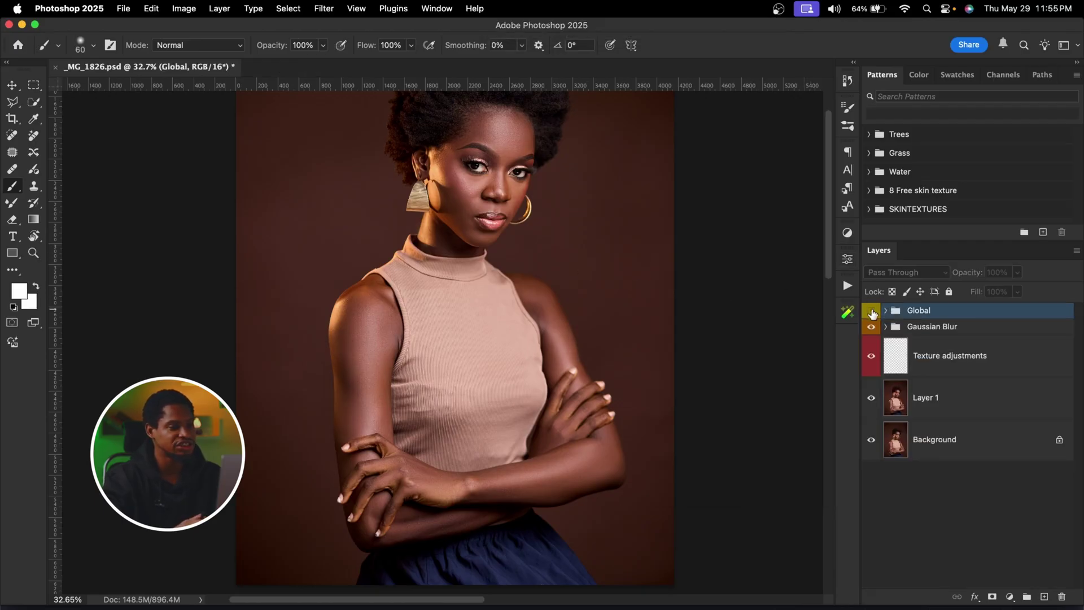
click(872, 314)
click(872, 314)
click(872, 314)
- Zoom in around the eyes and reopen the retouching helper panel
key(z)
drag(627, 239, 611, 244)
scroll(611, 244, right, 3)
scroll(611, 244, up, 2)
key(b)
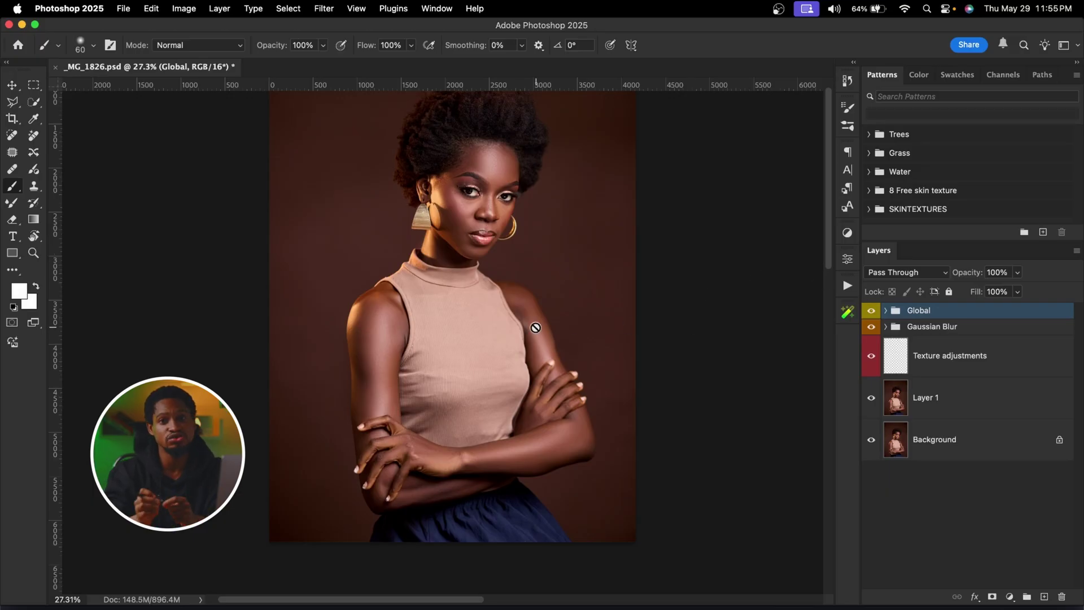
key(z)
drag(489, 193, 542, 196)
key(b)
click(848, 313)
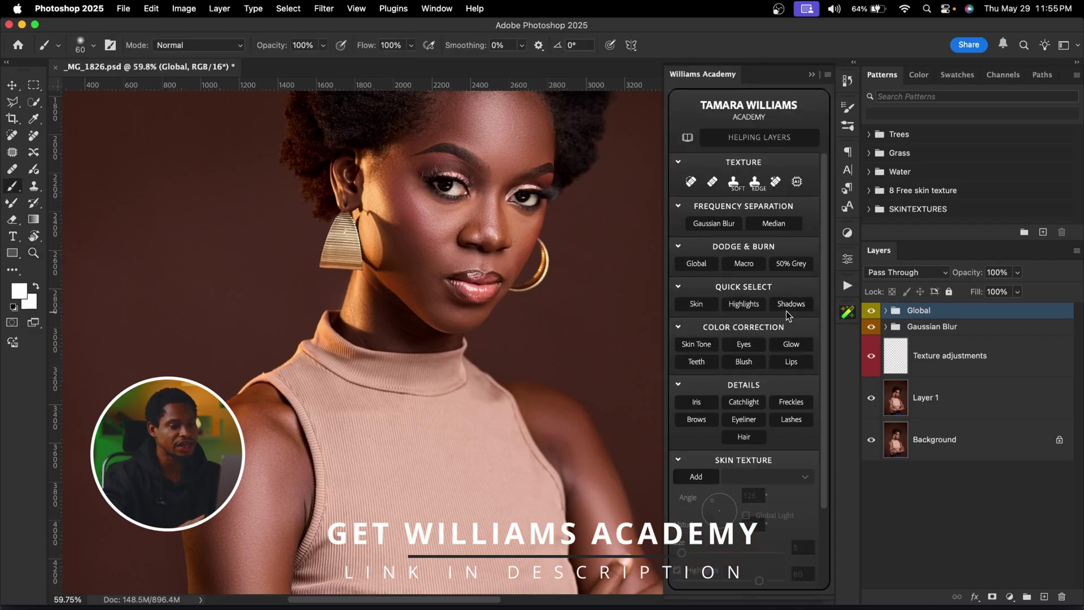
- Add the Eye White and Eye Color groups and brighten the left eye's white
click(744, 346)
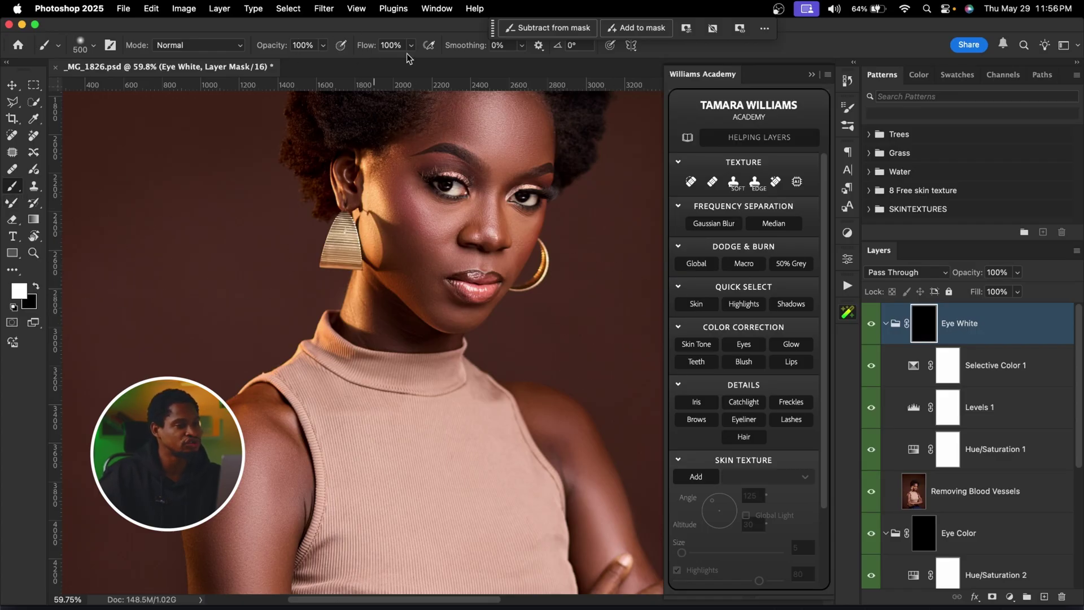
drag(451, 183, 543, 173)
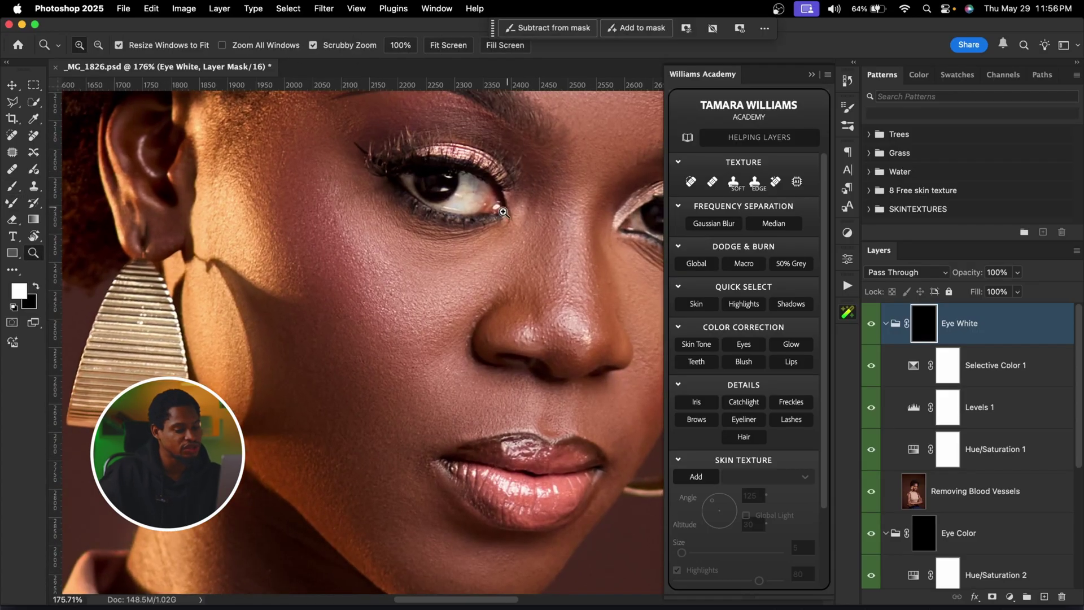
key(bracketleft)
key(bracketleft)
key(bracketleft)
key(bracketleft)
key(bracketleft)
key(bracketleft)
key(bracketleft)
key(bracketleft)
key(bracketleft)
key(bracketleft)
key(bracketleft)
key(bracketleft)
key(bracketleft)
key(bracketleft)
key(bracketleft)
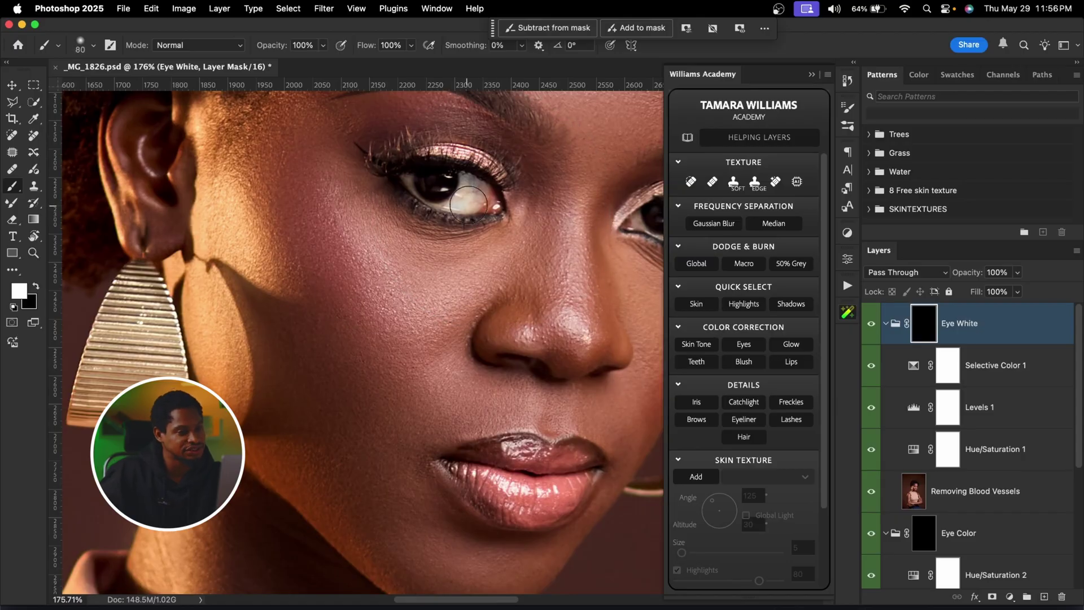
key(bracketleft)
mouse_move(463, 198)
mouse_down()
mouse_move(468, 182)
mouse_move(477, 192)
mouse_move(458, 205)
mouse_move(473, 198)
mouse_up()
- Brighten the right eye's white with a smaller brush
scroll(472, 197, right, 5)
key(bracketleft)
key(bracketleft)
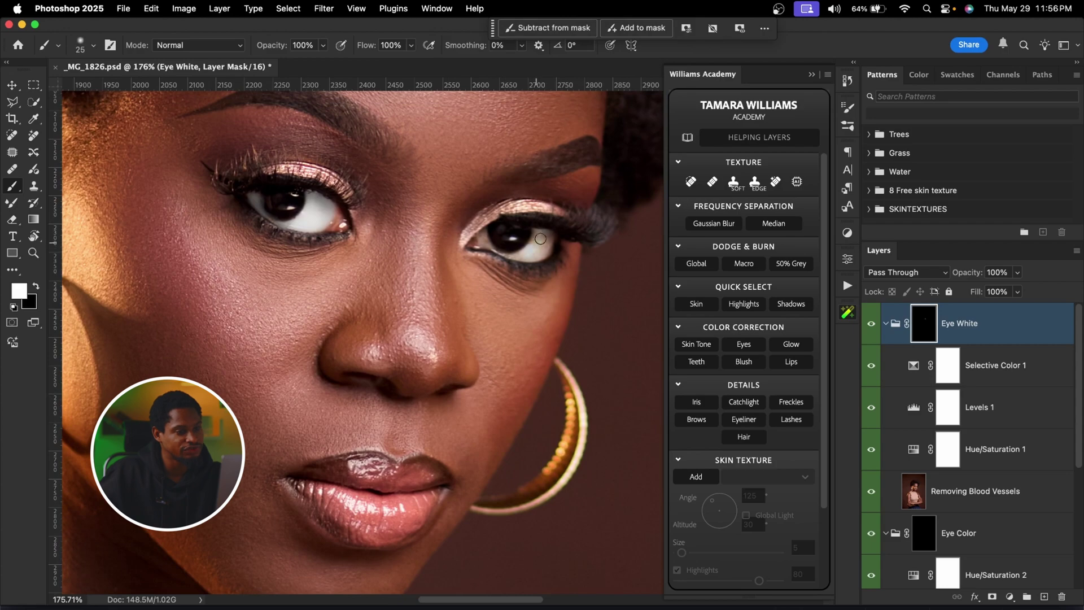
mouse_move(549, 245)
mouse_down()
mouse_move(524, 255)
mouse_move(487, 248)
mouse_up()
key(bracketleft)
key(bracketleft)
key(bracketleft)
key(bracketleft)
key(bracketleft)
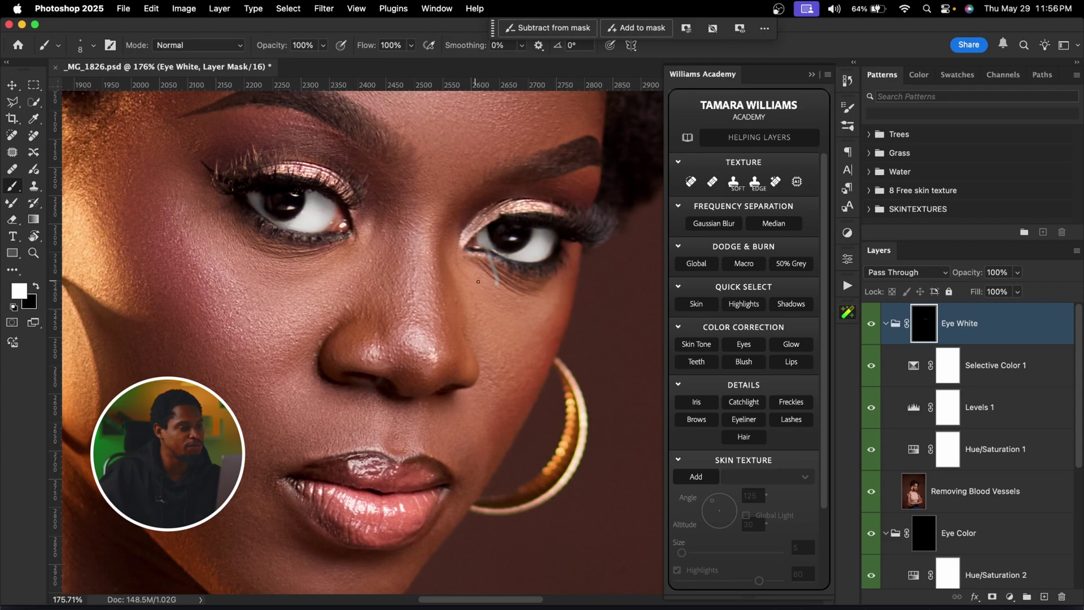
- Switch to black to erase spilled brightening and zoom into the inner eye corner
key(x)
key(x)
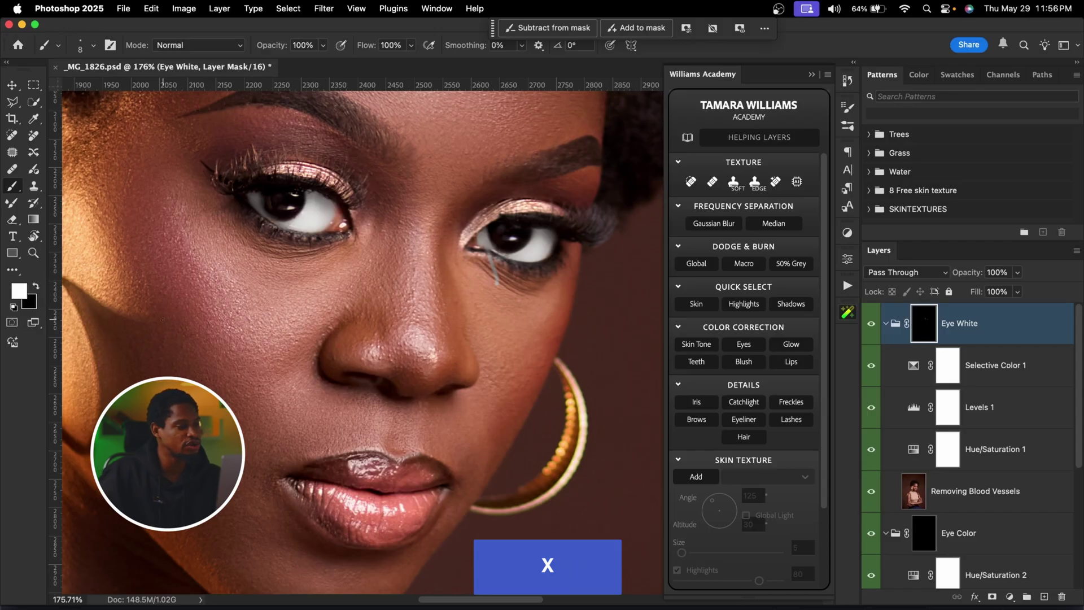
key(x)
key(x)
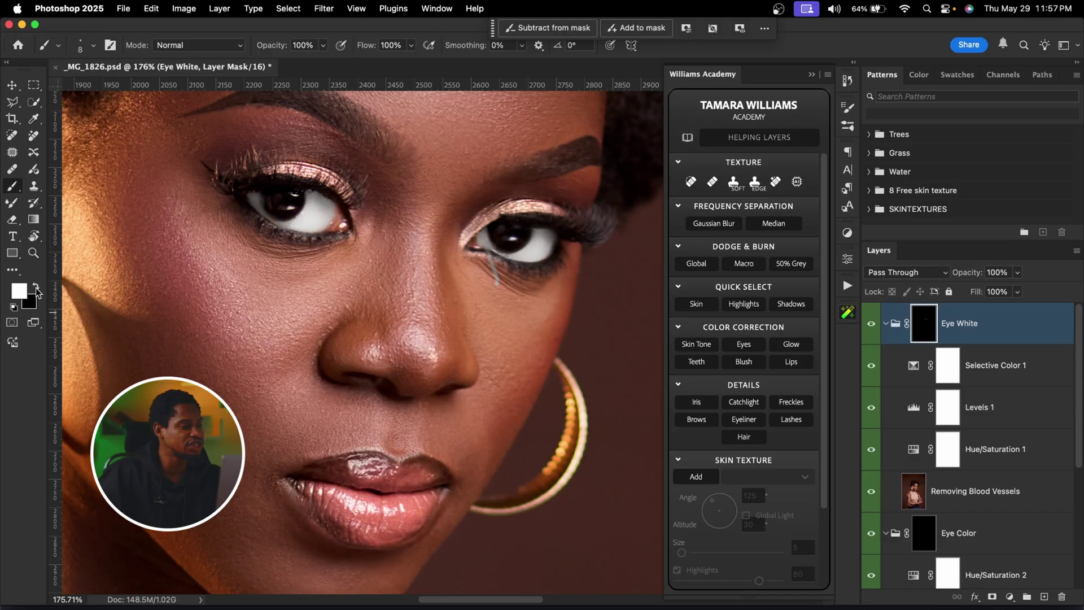
click(35, 288)
key(bracketright)
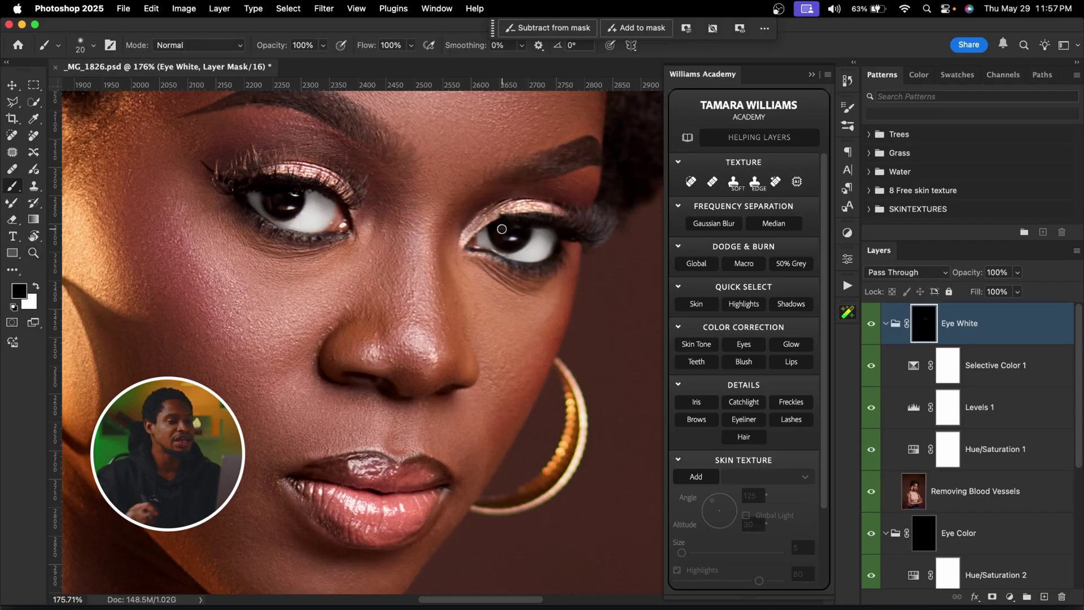
key(super+space)
drag(346, 206, 388, 206)
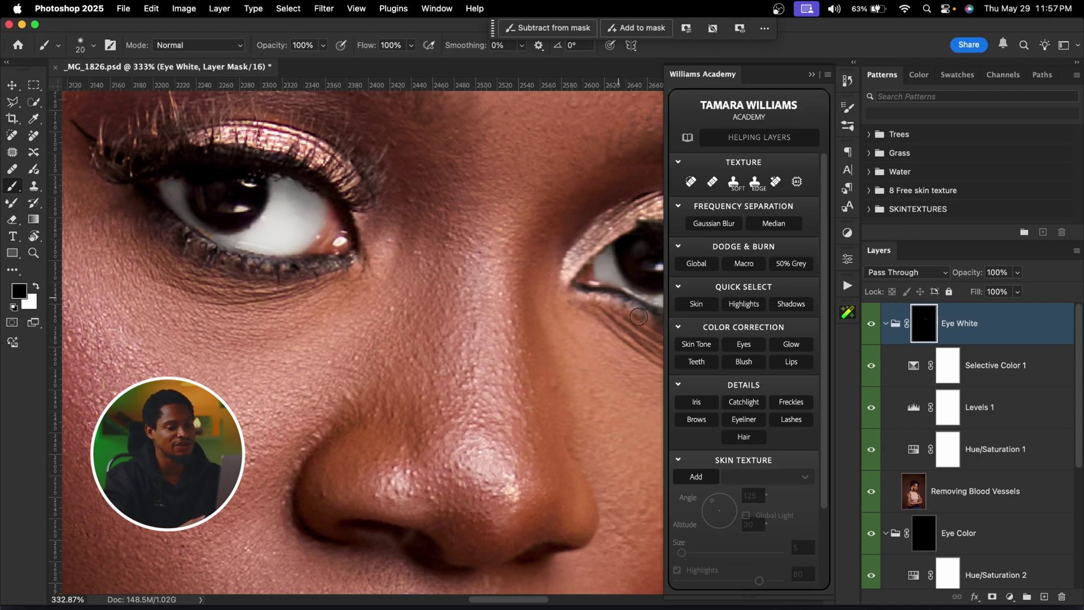
- Lower the opacity of the Removing Blood Vessels layer
click(997, 502)
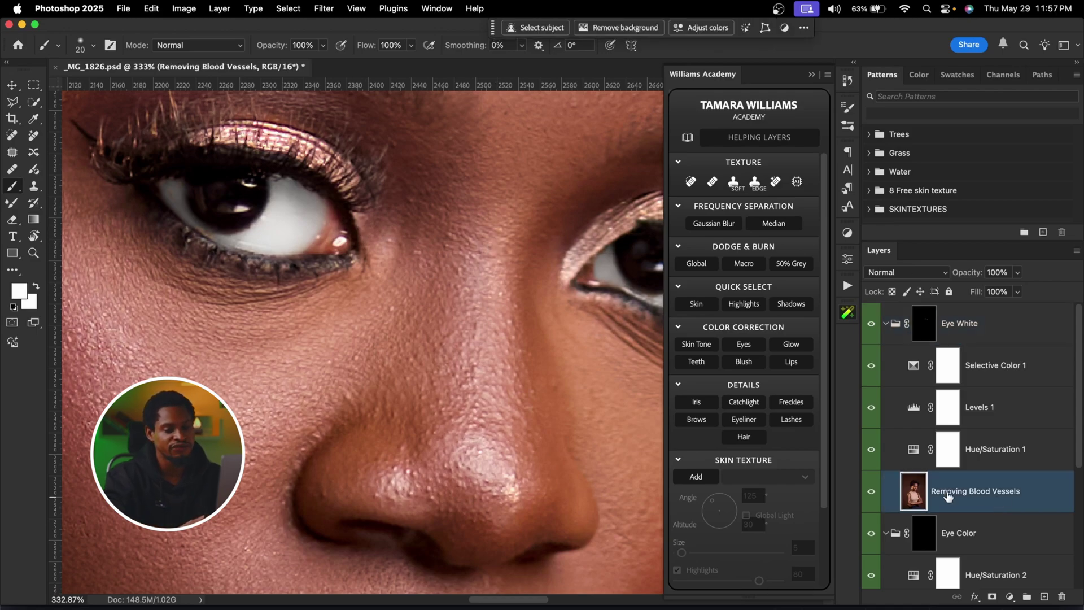
mouse_move(971, 275)
mouse_down()
mouse_move(953, 279)
mouse_move(977, 278)
mouse_up()
key(z)
drag(427, 253, 364, 253)
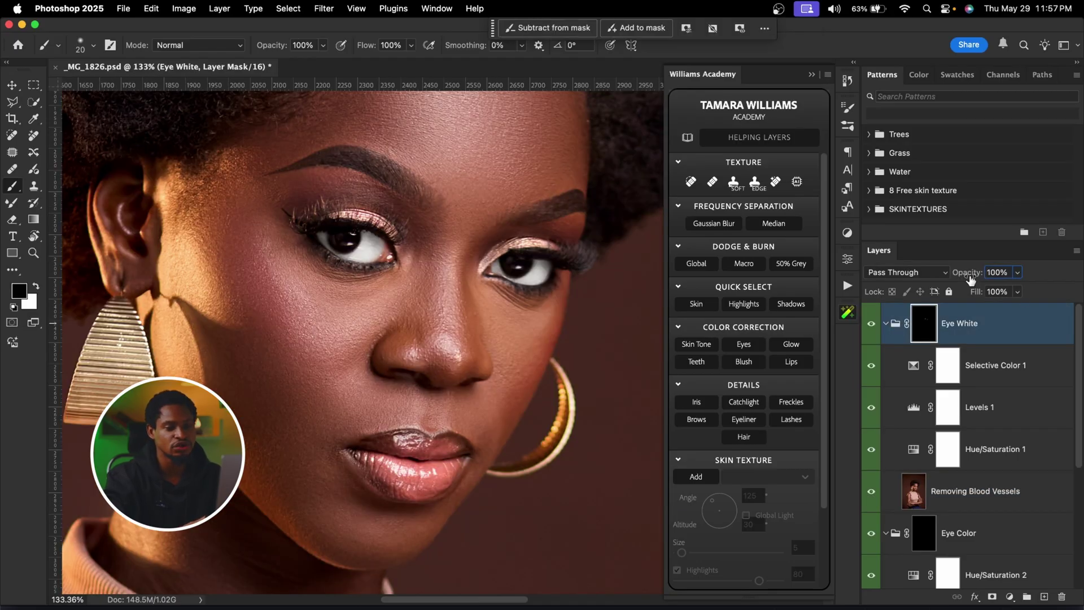
- Reduce the Eye White group's opacity to about 48% and collapse the group
drag(981, 275, 960, 274)
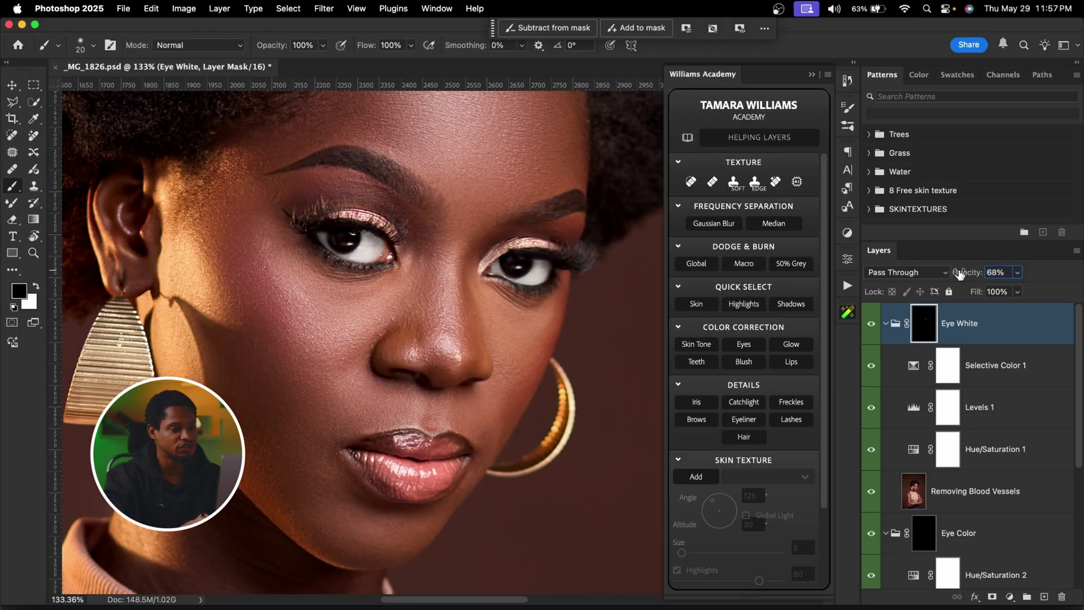
click(886, 324)
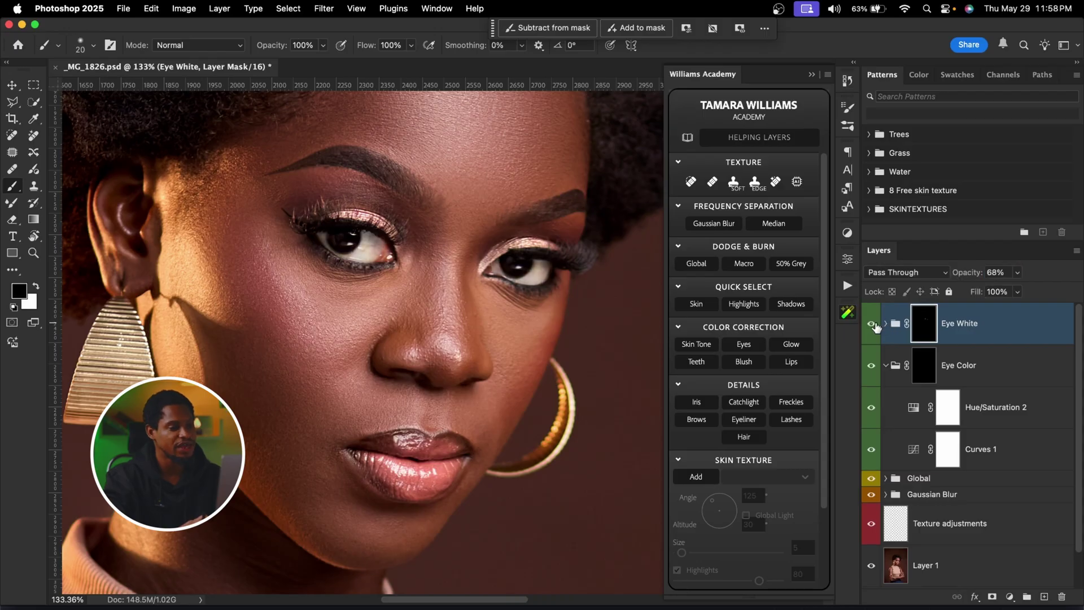
drag(478, 280, 421, 283)
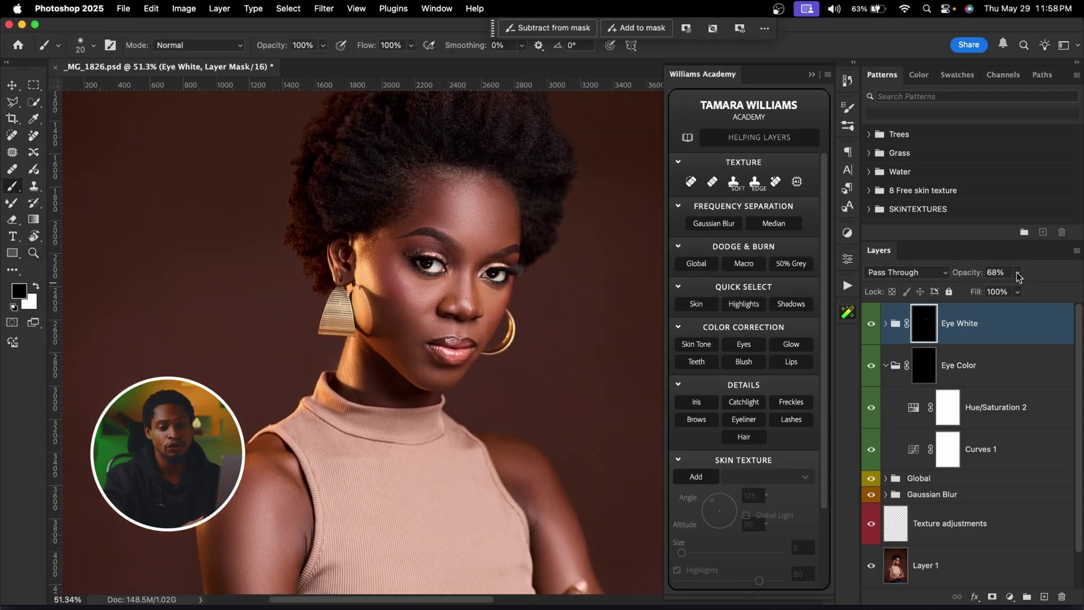
drag(470, 273, 454, 272)
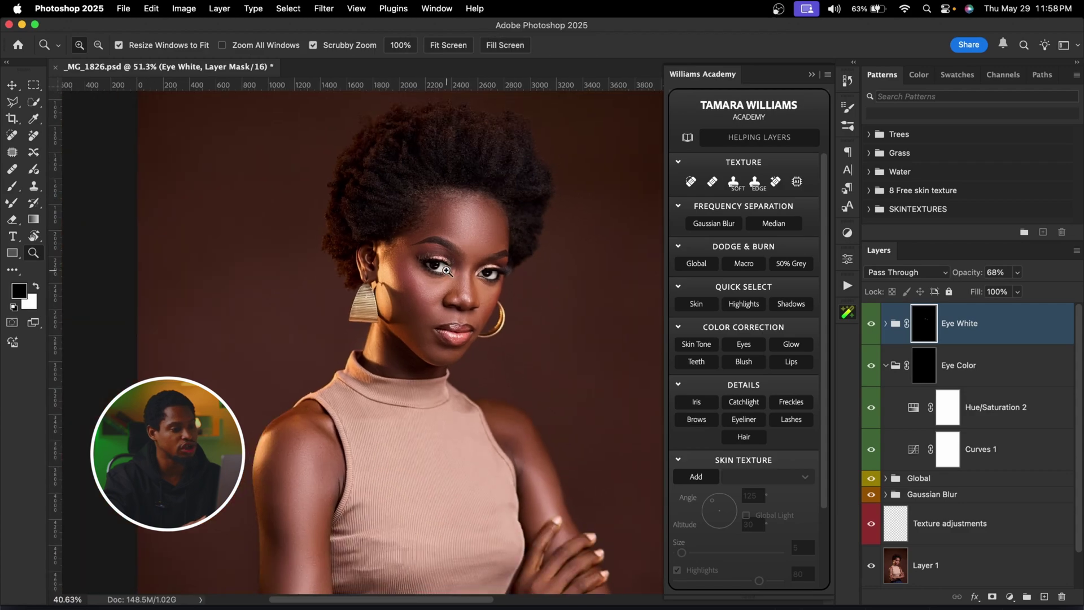
drag(966, 275, 955, 275)
- Toggle the Eye White group off and on to compare the brightening across the portrait
click(870, 324)
click(871, 325)
key(z)
drag(434, 288, 401, 287)
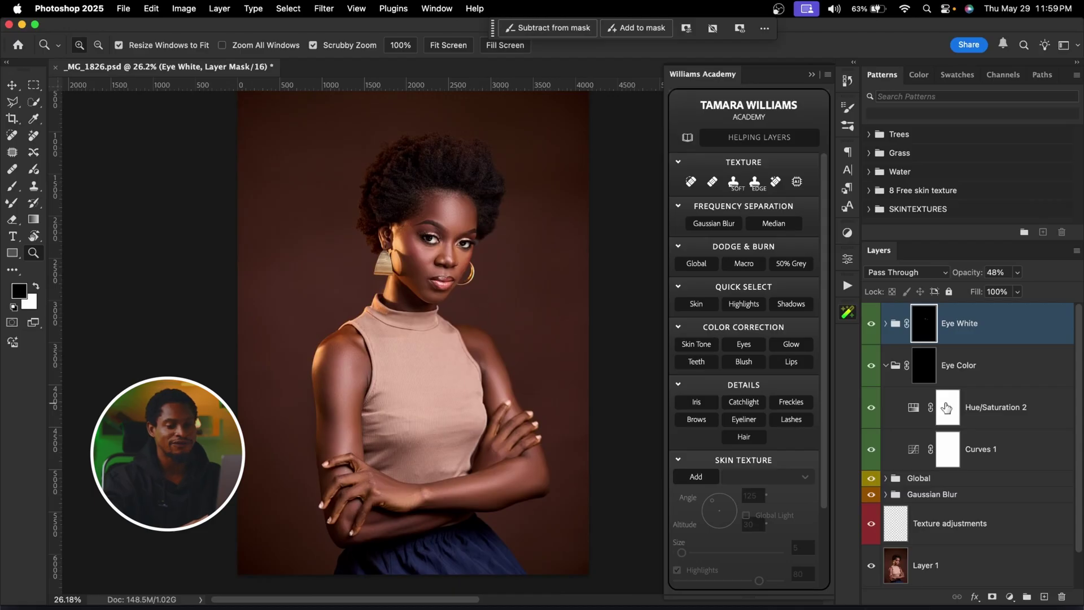
scroll(1018, 489, down, 1)
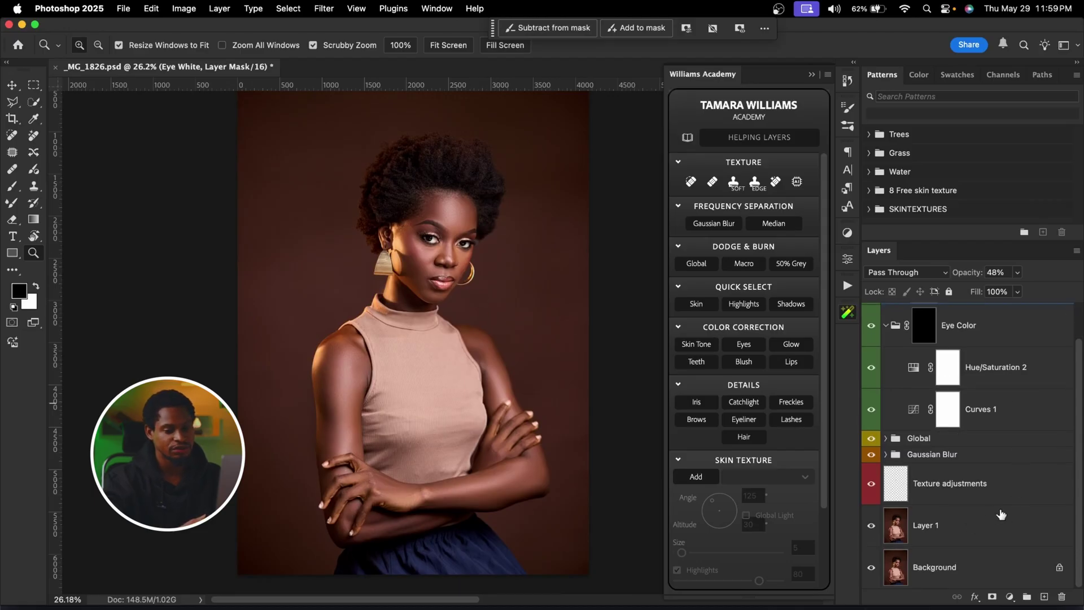
- Group all retouching layers from Eye White through Layer 1 into Group 1
shift+click(989, 527)
key(super+g)
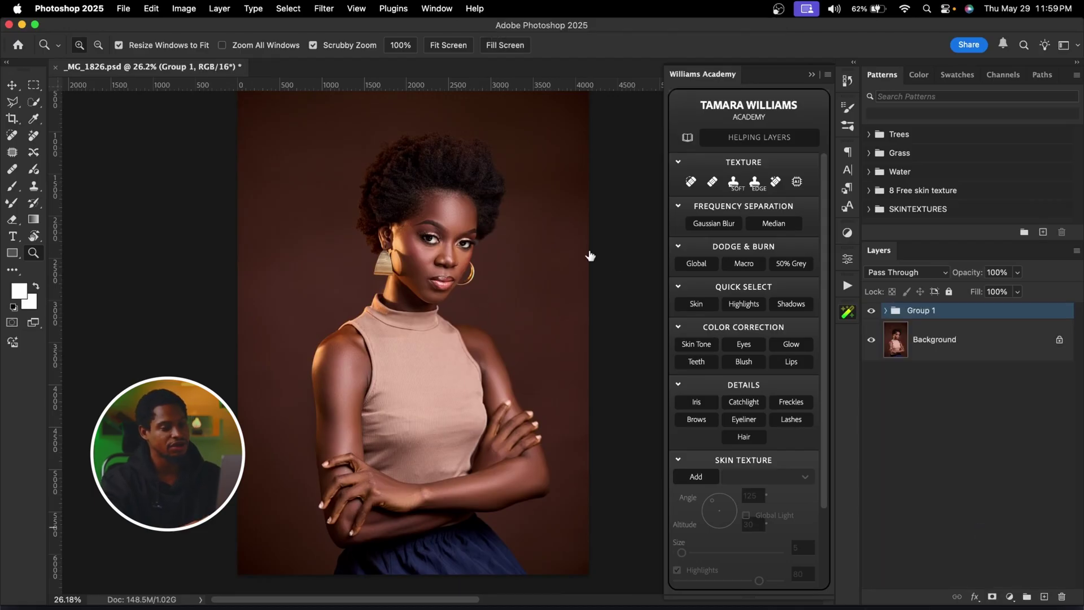
drag(437, 228, 451, 229)
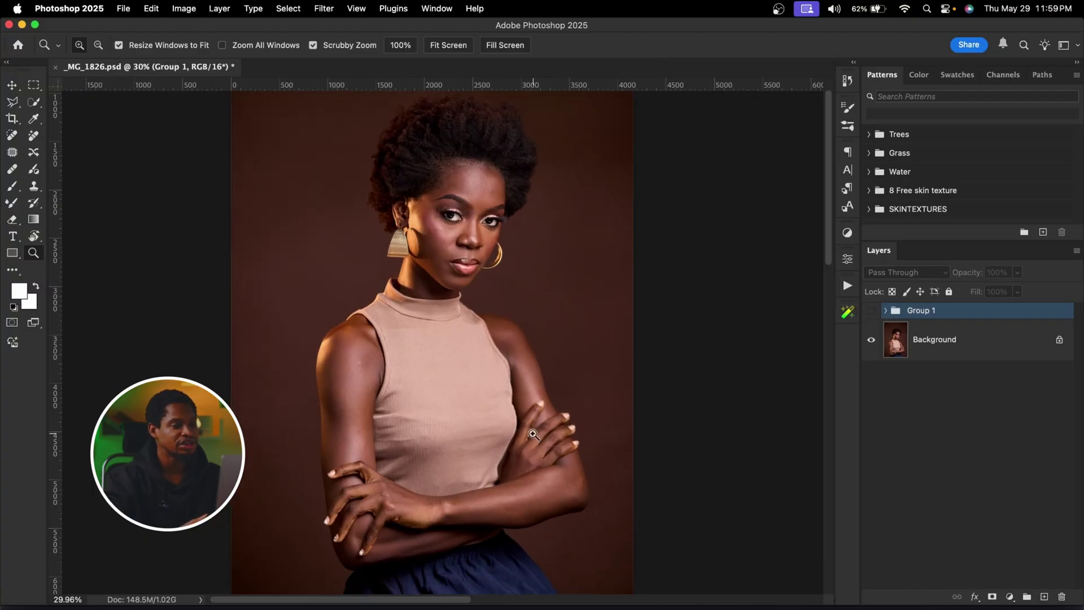
mouse_move(464, 229)
mouse_down()
mouse_move(529, 227)
mouse_move(481, 228)
mouse_up()
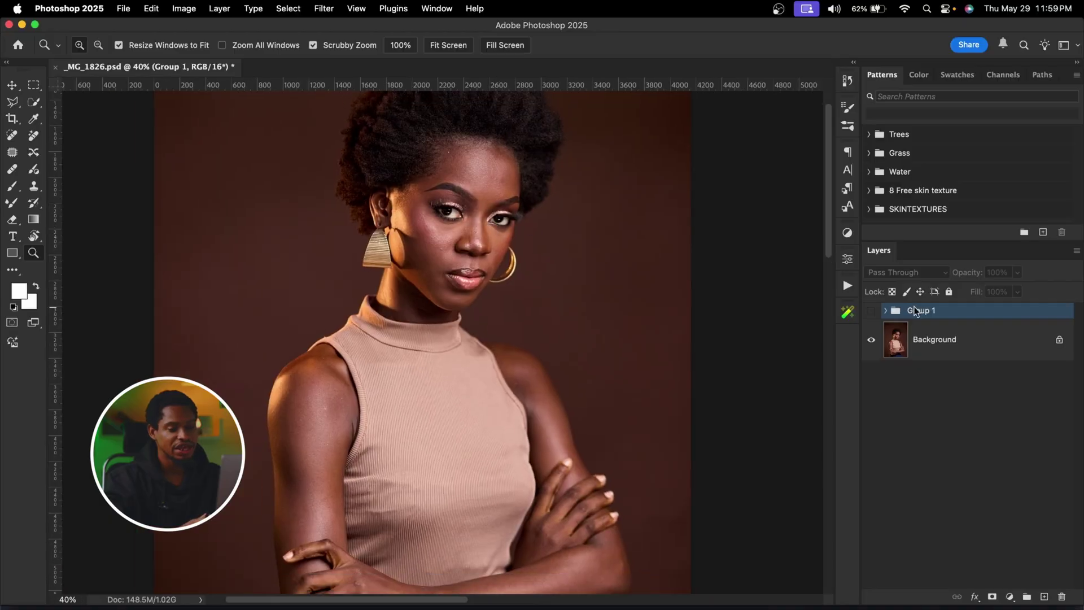
- Turn Group 1 back on and bring up the Williams Academy panel's FINISH section
click(873, 310)
drag(520, 290, 505, 286)
scroll(505, 286, down, 1)
drag(486, 148, 505, 160)
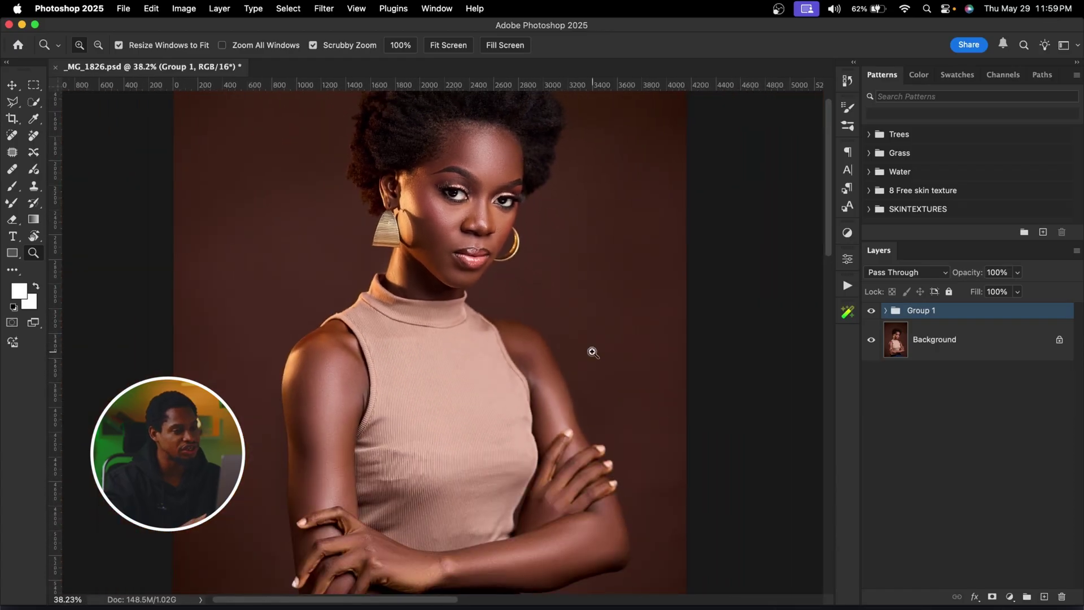
click(847, 315)
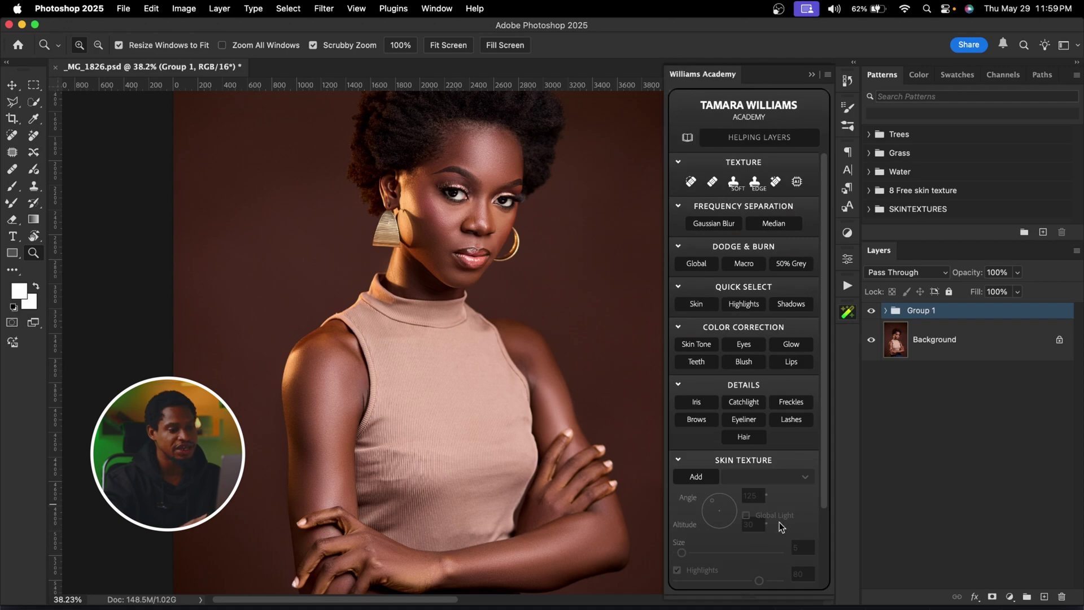
scroll(766, 561, down, 4)
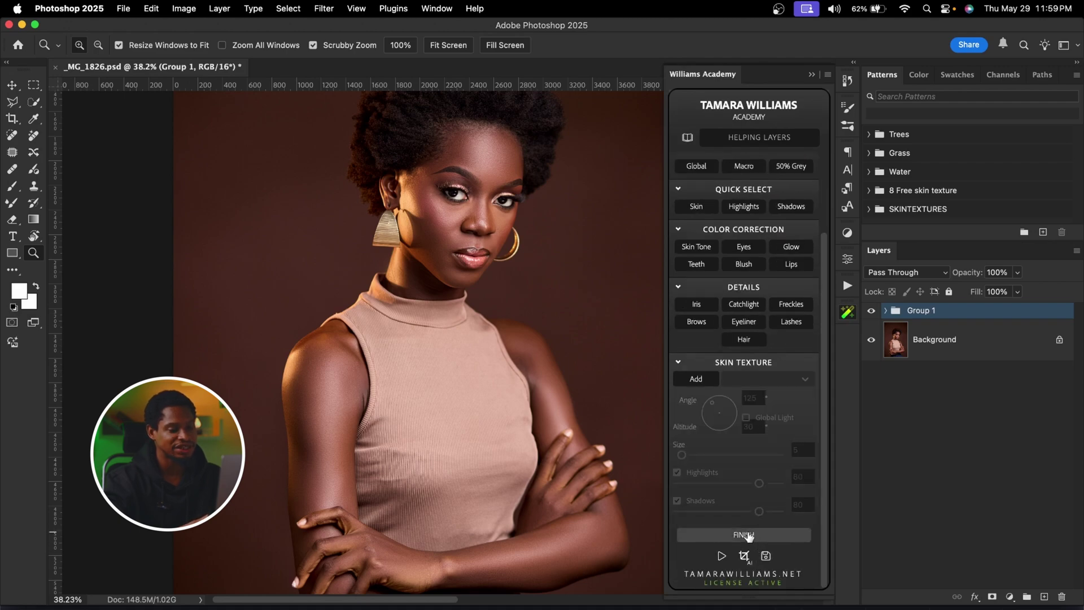
- Create the merged finish layer from the Williams Academy panel and compare it on the face
click(751, 530)
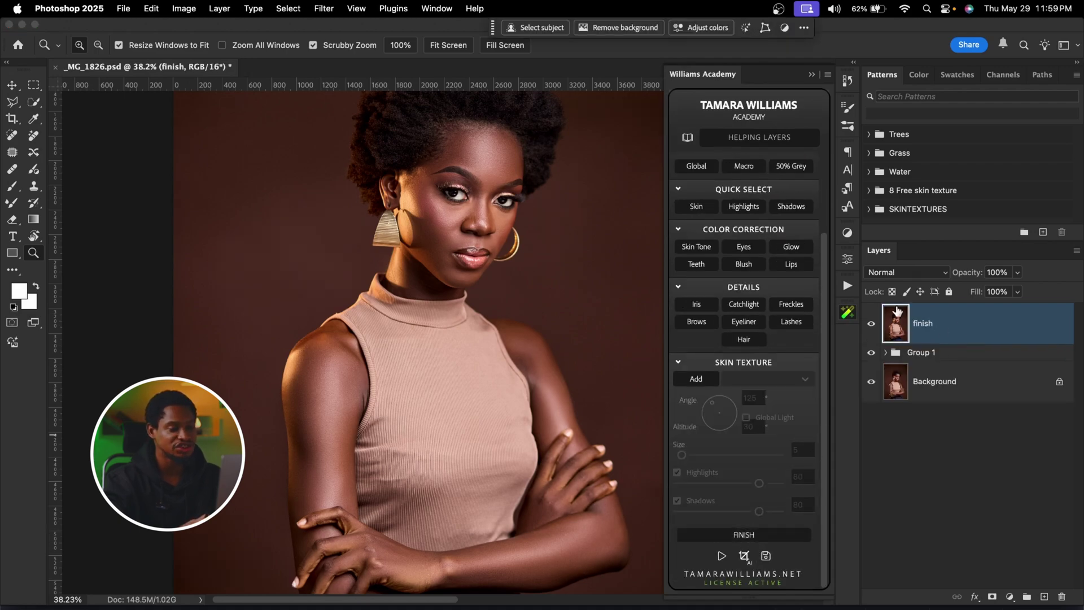
drag(464, 203, 494, 223)
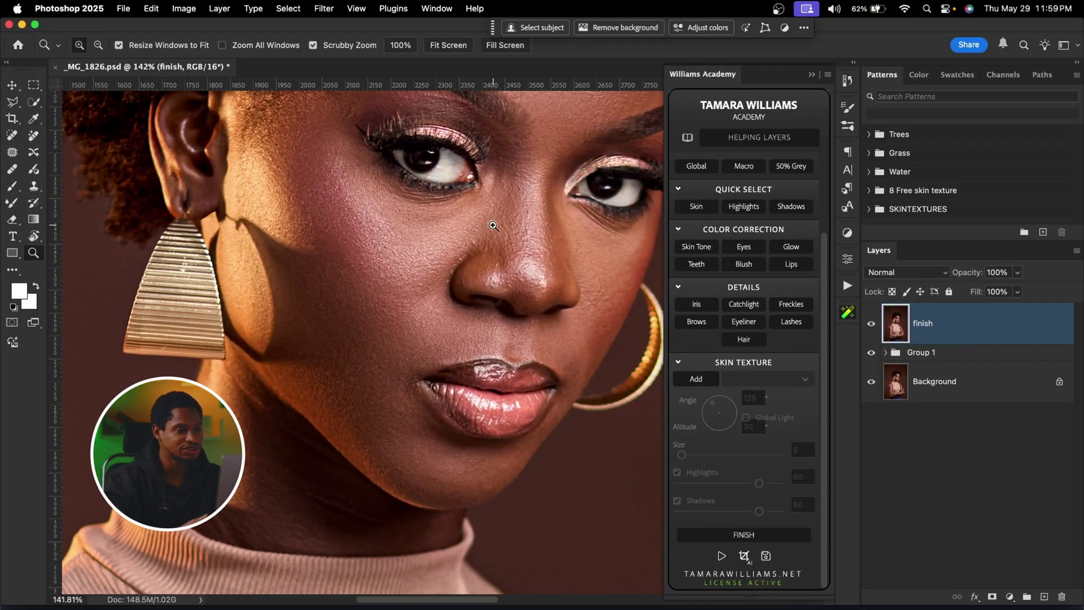
scroll(493, 223, up, 4)
click(871, 324)
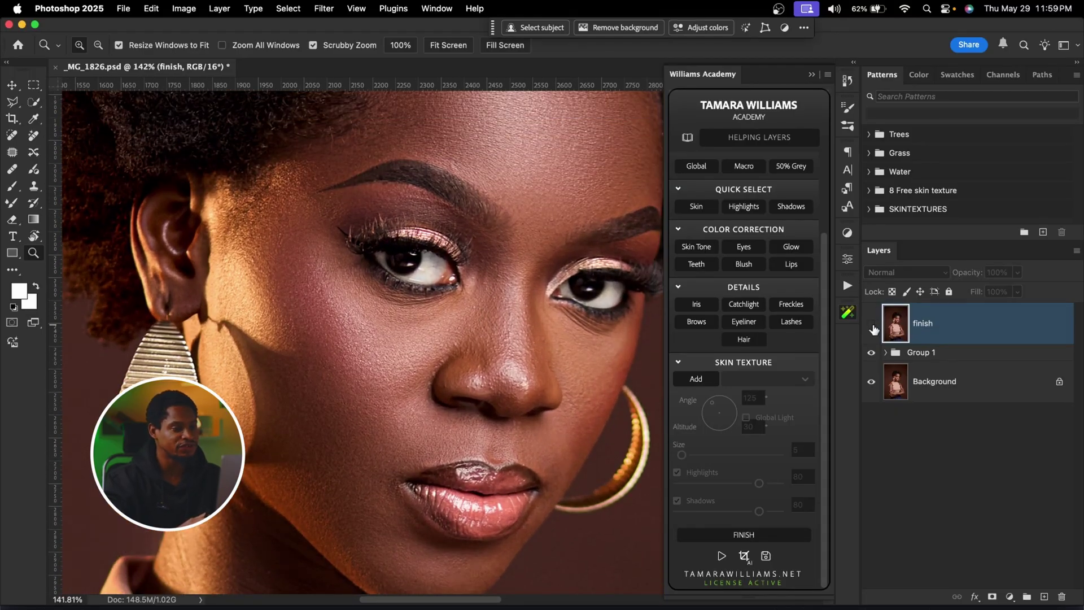
click(871, 324)
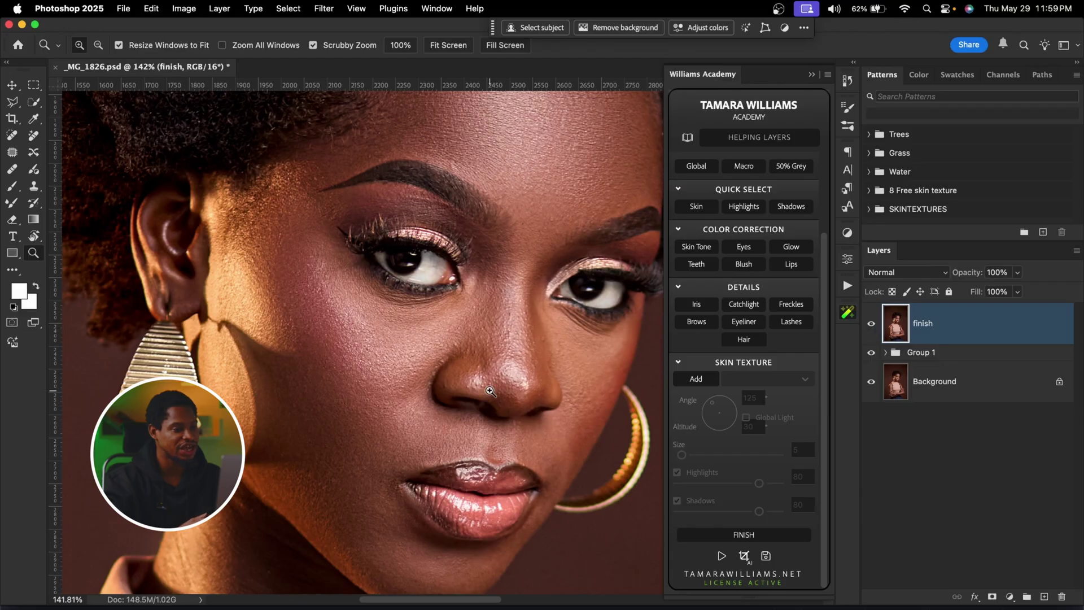
scroll(491, 391, down, 3)
drag(501, 339, 470, 337)
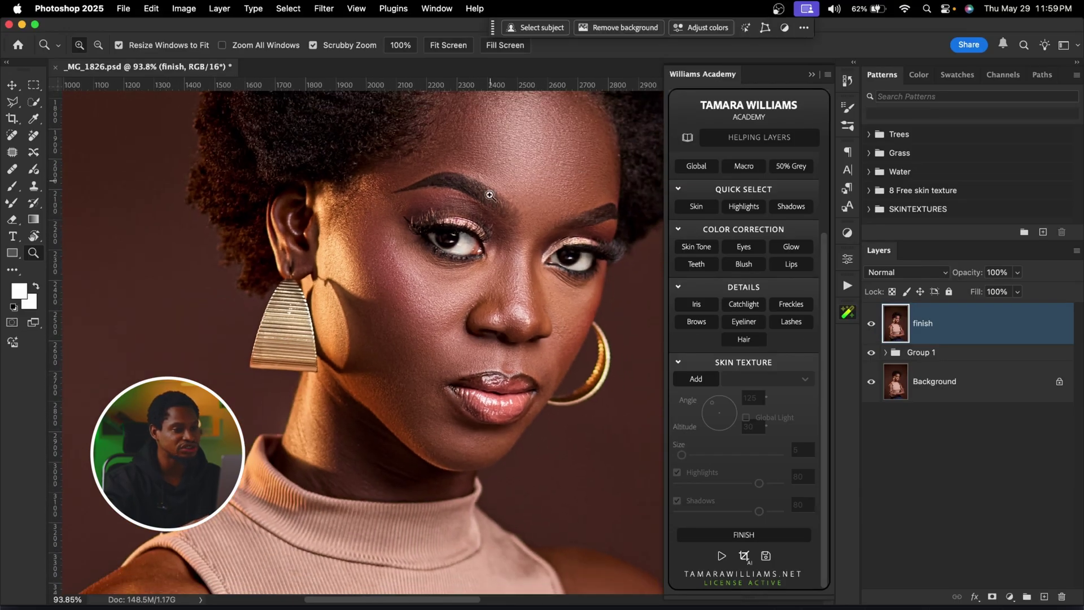
scroll(549, 239, down, 1)
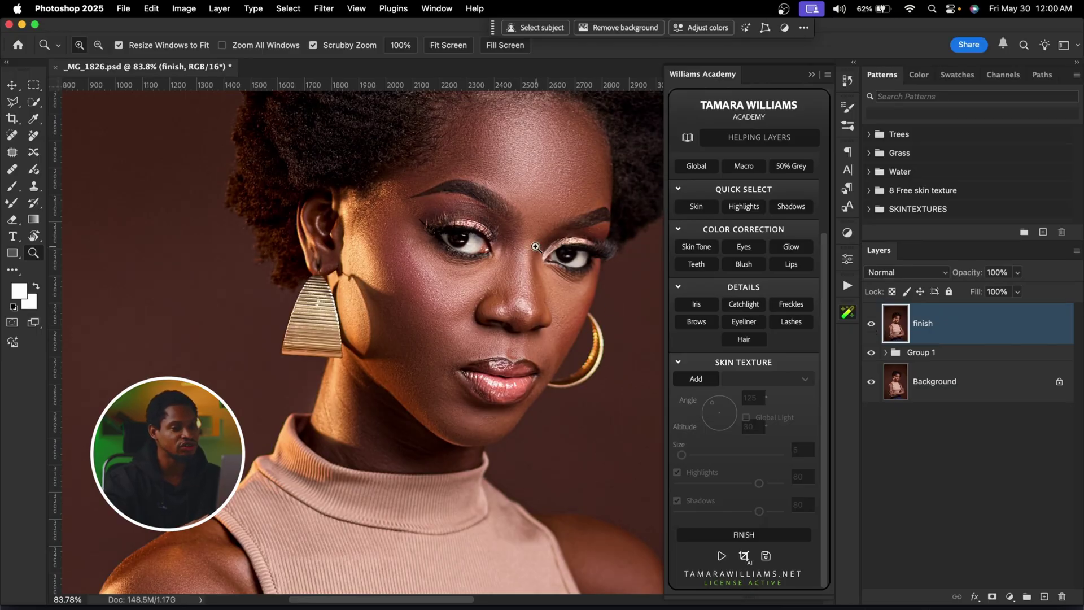
- Set the finish layer's opacity to 30%, fit the image, and compare before and after
drag(974, 276, 887, 273)
text(30)
key(Return)
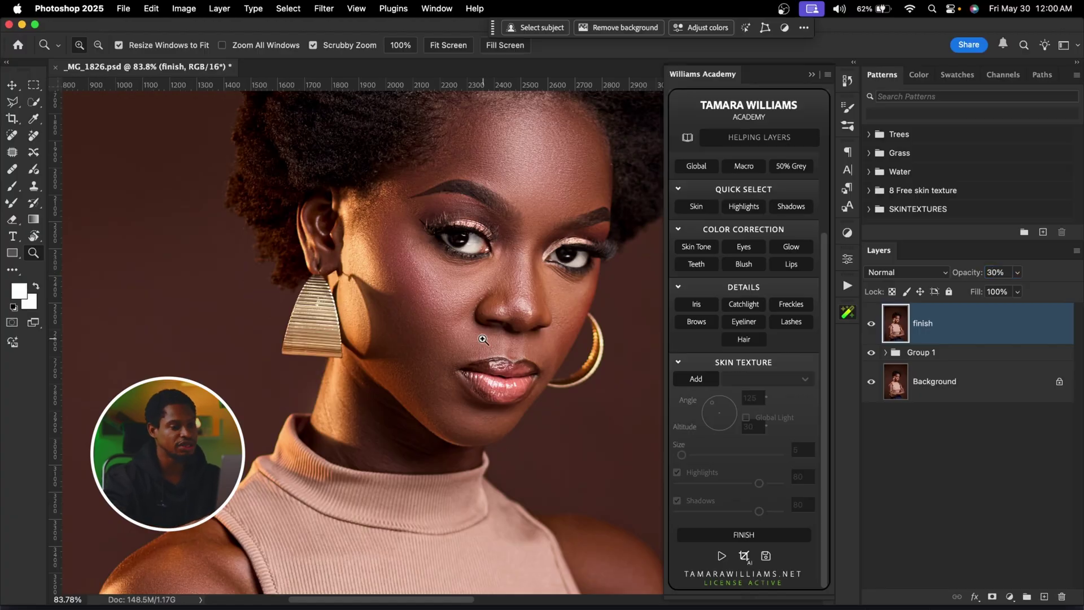
key(super+0)
click(871, 324)
click(870, 324)
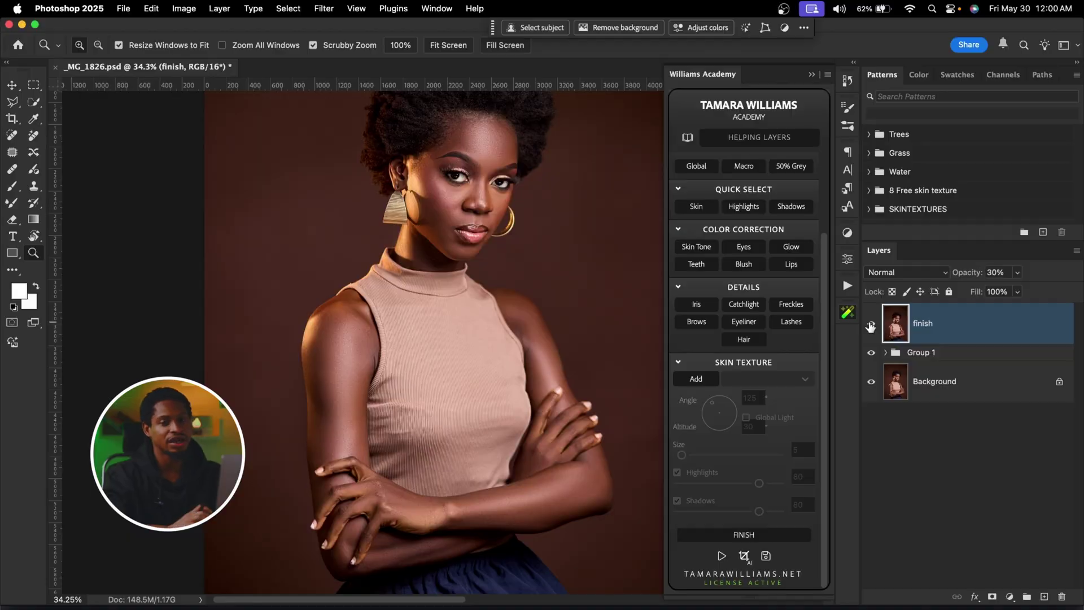